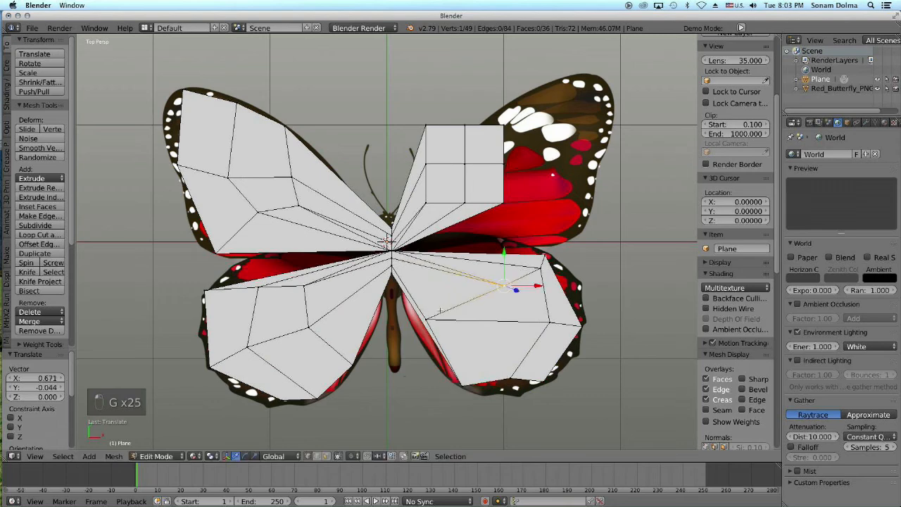
Merge the overlapping inner wing vertices at the body into one shared vertex and reposition it on the thorax.
key(b)
drag(403, 283, 381, 227)
key(alt+m)
click(395, 255)
key(g)
click(394, 258)
Move the right hindwing's upper corner and the right forewing's grid vertices out to match the reference wing shape.
right_click(545, 256)
key(g)
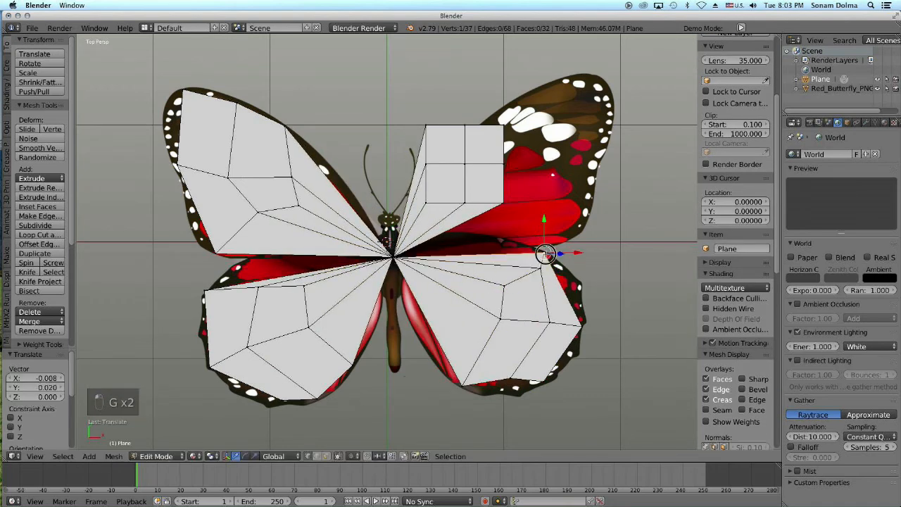
right_click(507, 169)
key(g)
click(561, 134)
right_click(465, 203)
key(g)
click(559, 210)
right_click(426, 202)
key(g)
click(514, 173)
right_click(426, 163)
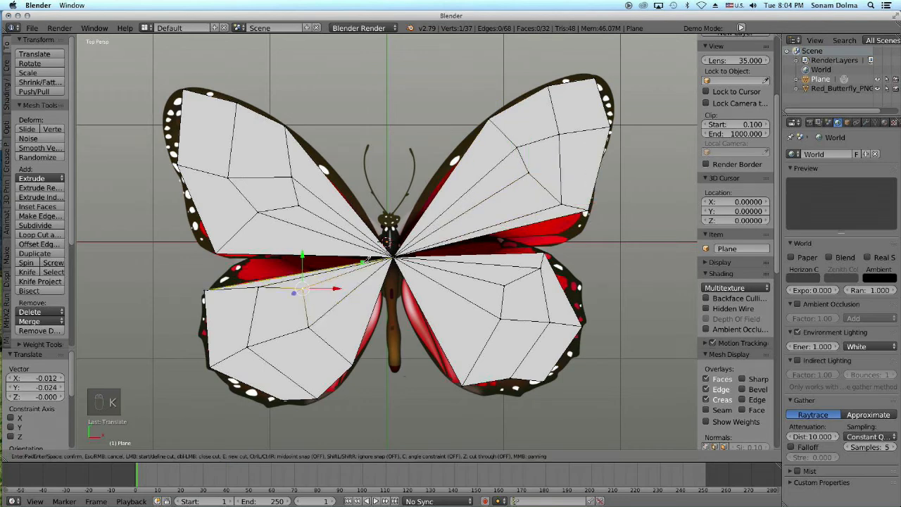
Cut new edges across the left hindwing with the Knife and move its upper-edge vertices up to the reference outline.
click(366, 331)
key(Return)
right_click(329, 270)
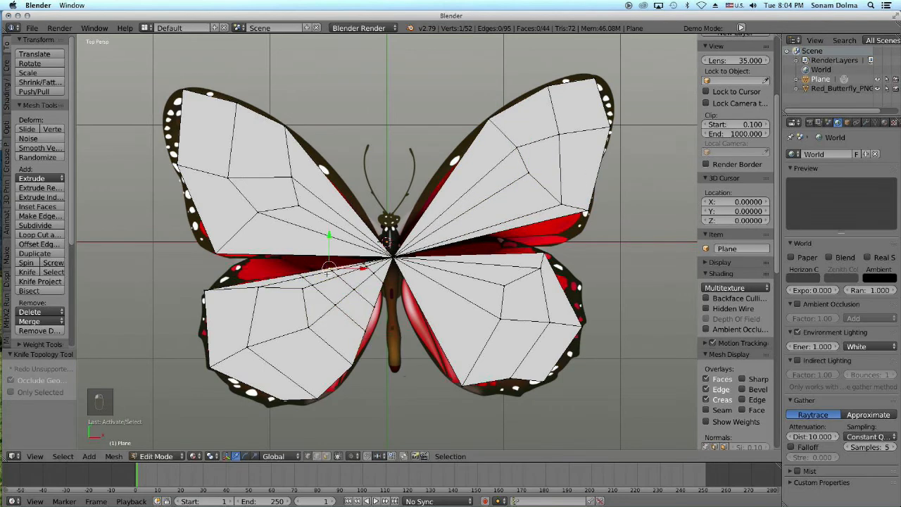
key(g)
click(326, 258)
right_click(298, 275)
key(g)
click(277, 256)
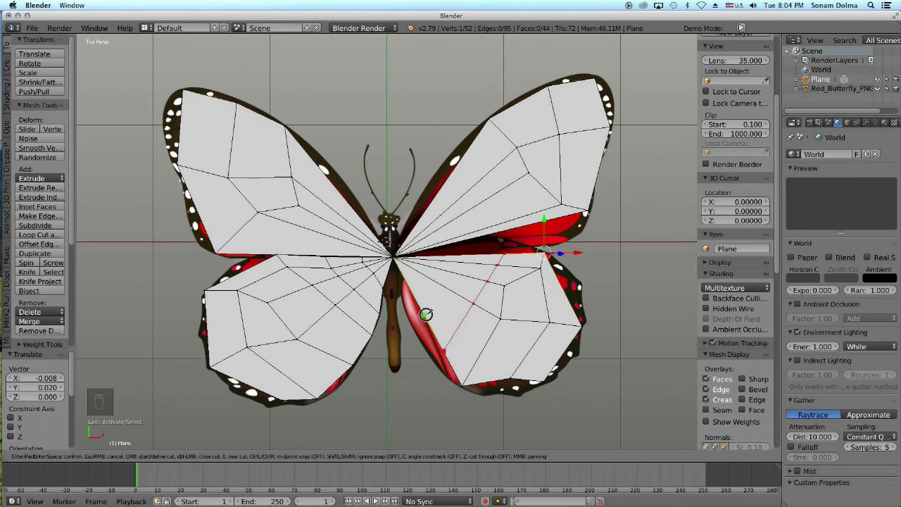
Cut new edges across the right hindwing with the Knife and move its border vertices onto the reference outline.
key(Return)
key(g)
click(504, 255)
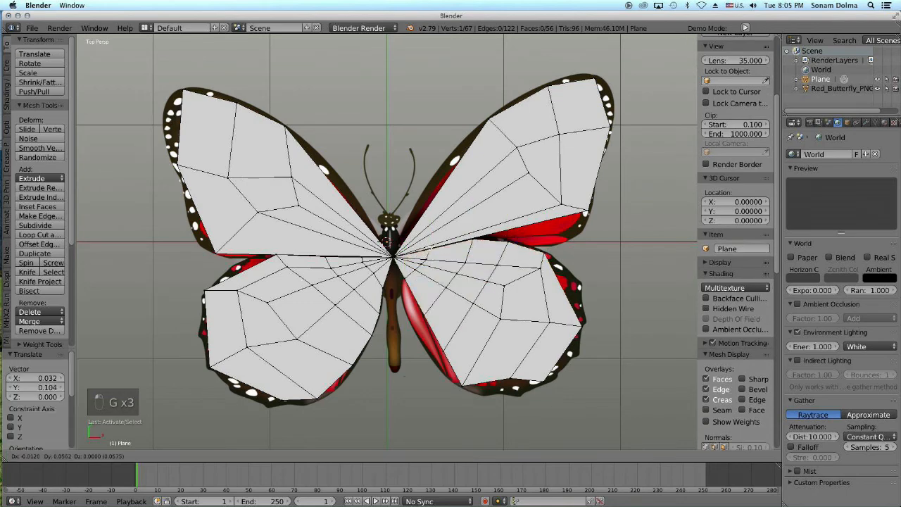
right_click(506, 386)
key(g)
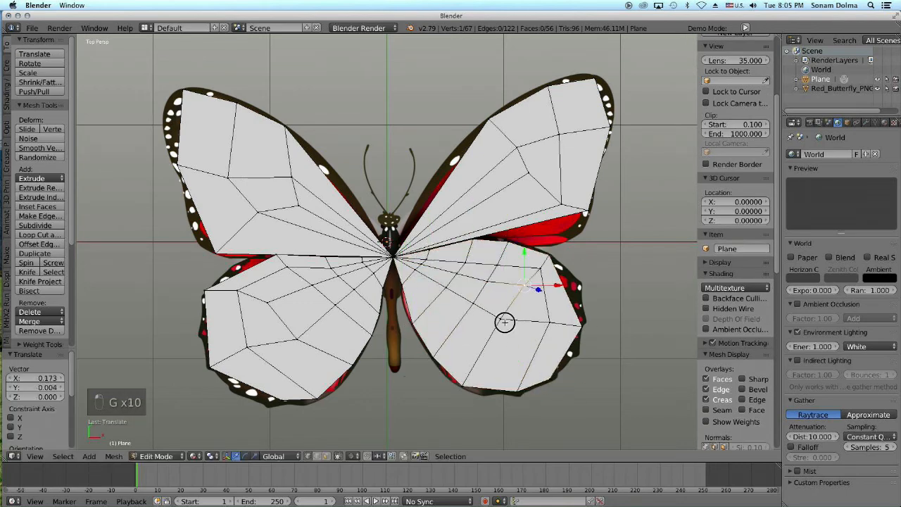
Add a loop cut through the lower part of the left hindwing and pull its border vertex out to the reference edge.
right_click(250, 350)
key(g)
click(253, 353)
key(ctrl+r)
click(273, 368)
right_click(246, 385)
key(g)
click(249, 394)
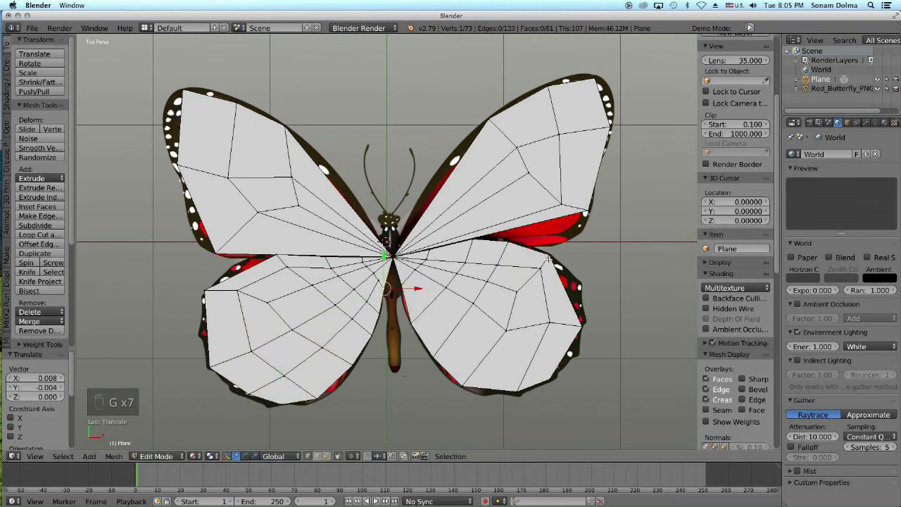
Add loop cuts through the outer part of the right hindwing and move the new border vertices to the reference outline.
key(ctrl+r)
click(569, 358)
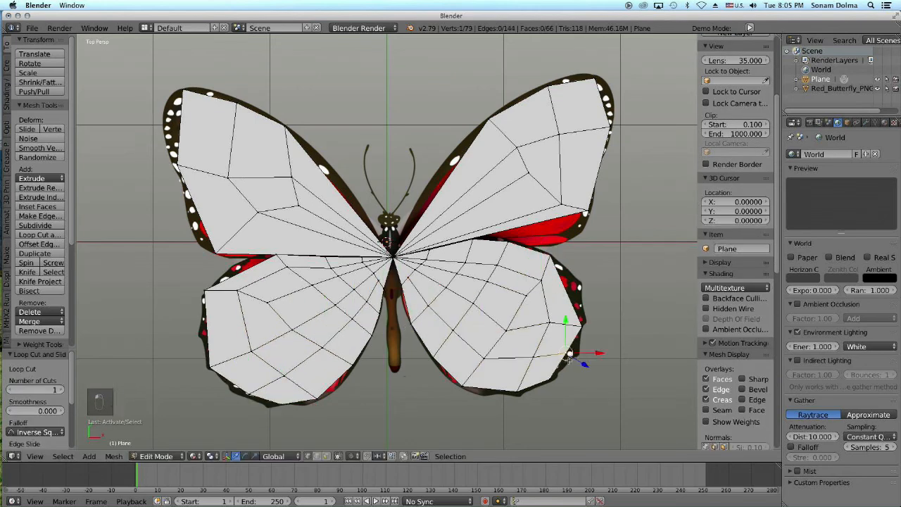
click(550, 319)
click(550, 319)
right_click(566, 293)
key(g)
click(578, 285)
Add a loop cut across the outer left hindwing and adjust its border and upper vertices to the reference.
key(ctrl+r)
click(244, 322)
click(244, 321)
right_click(208, 328)
key(g)
click(201, 328)
right_click(276, 269)
key(g)
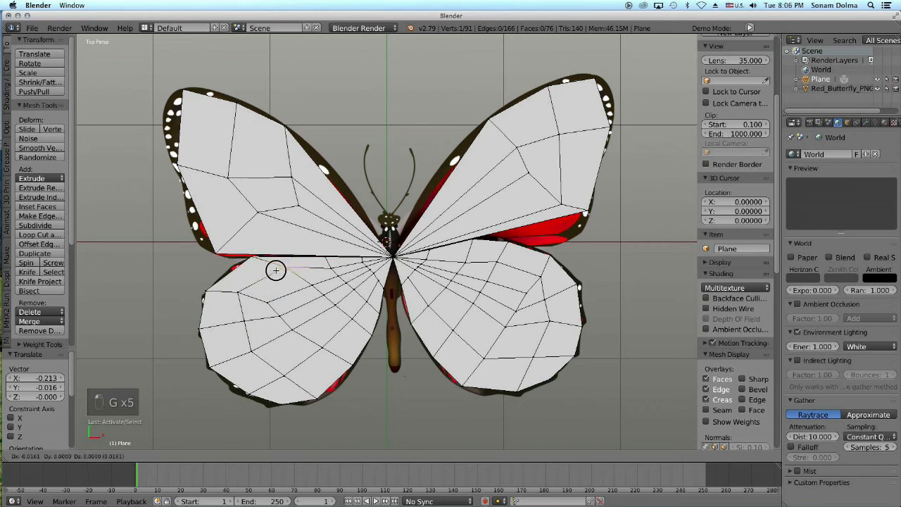
Cut edges across the inner right forewing and move the new leading-edge vertices onto the reference outline.
right_click(488, 119)
key(ctrl+r)
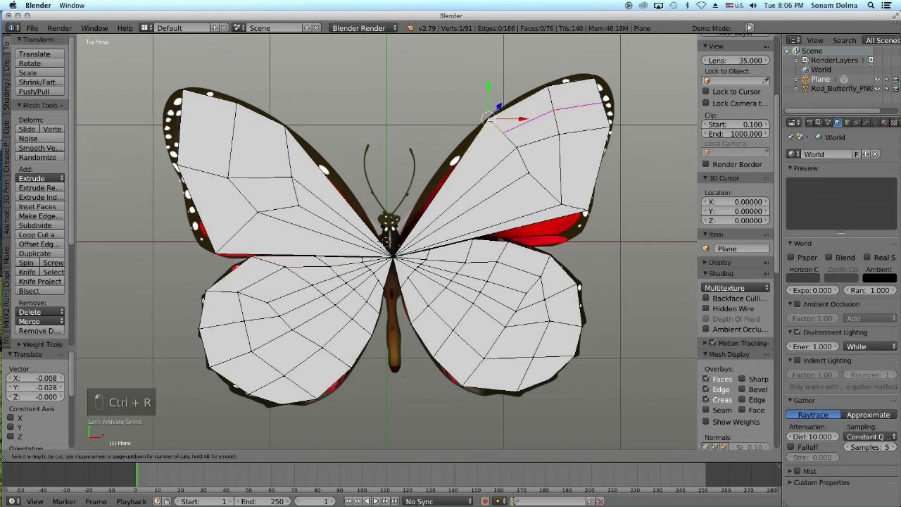
click(443, 186)
key(Return)
right_click(473, 142)
key(g)
click(467, 138)
right_click(443, 187)
key(g)
click(431, 178)
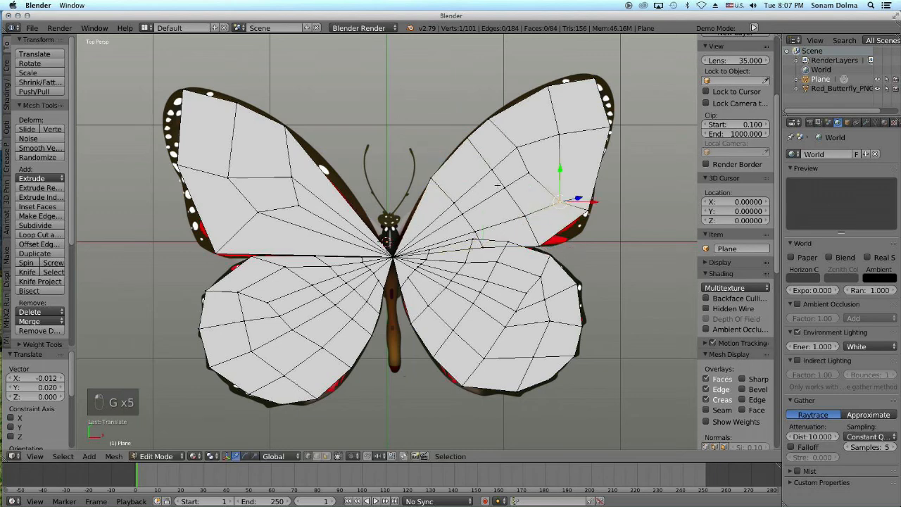
Cut edges across the inner left forewing with the Knife and move its leading-edge vertex out to the reference outline.
click(321, 171)
key(k)
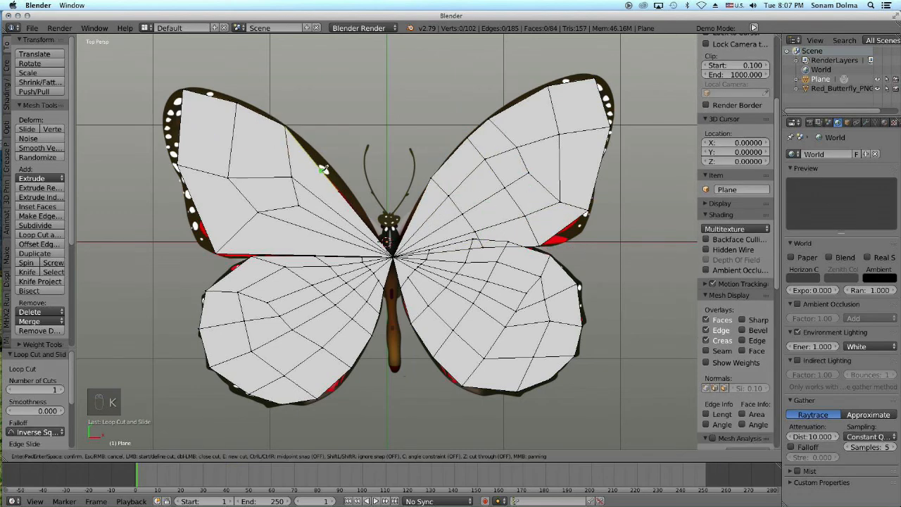
key(Escape)
key(k)
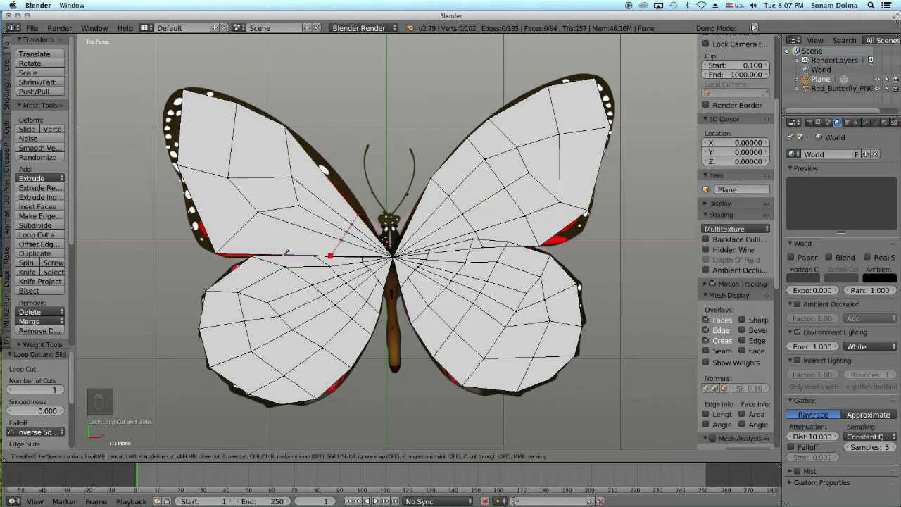
key(Return)
right_click(326, 169)
key(g)
click(338, 169)
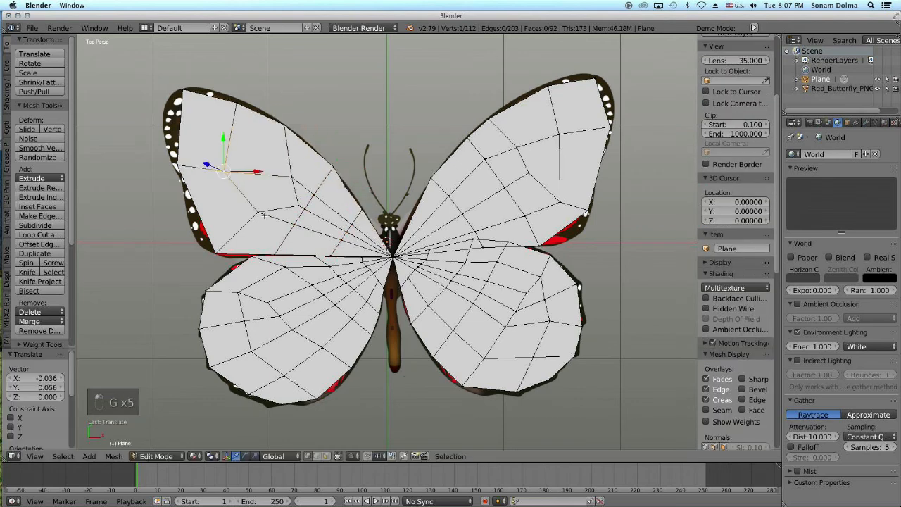
Add loop cuts to the outer left forewing and move the new border vertices to the reference outline.
click(182, 127)
right_click(158, 125)
key(g)
click(158, 124)
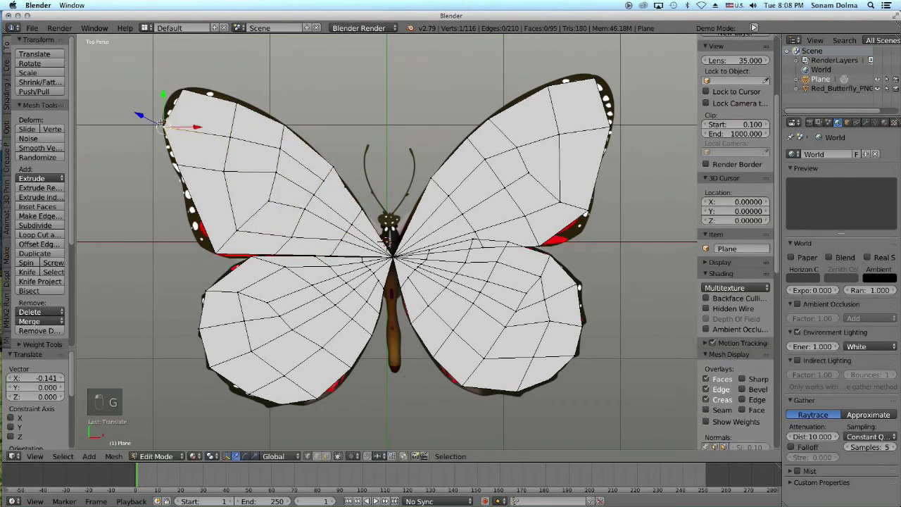
click(218, 216)
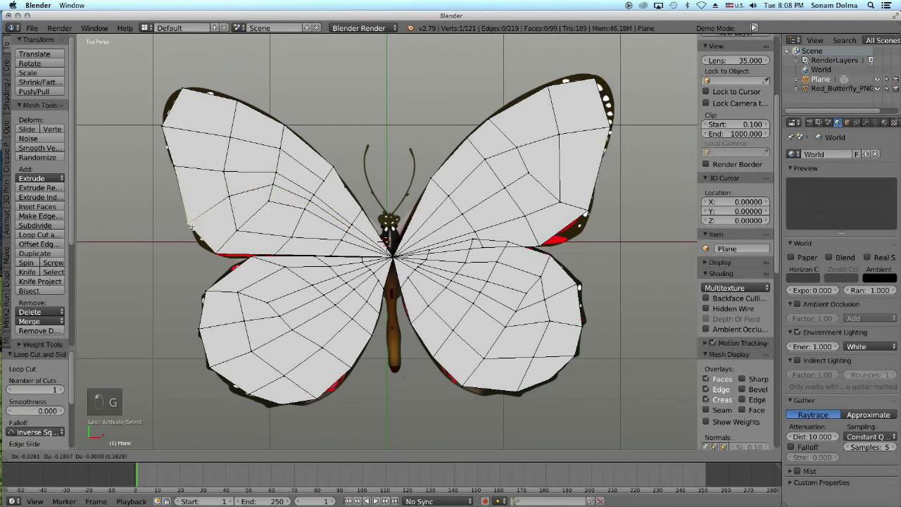
key(g)
key(g)
click(271, 250)
Add two crossing loop cuts to the outer right forewing and adjust the new vertices to its outline.
key(ctrl+r)
click(603, 118)
key(g)
key(g)
key(ctrl+r)
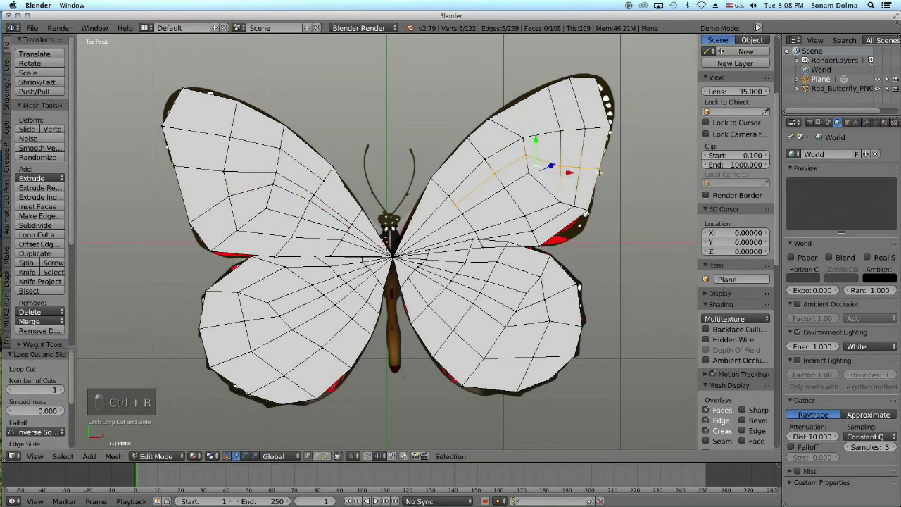
click(584, 169)
key(g)
key(g)
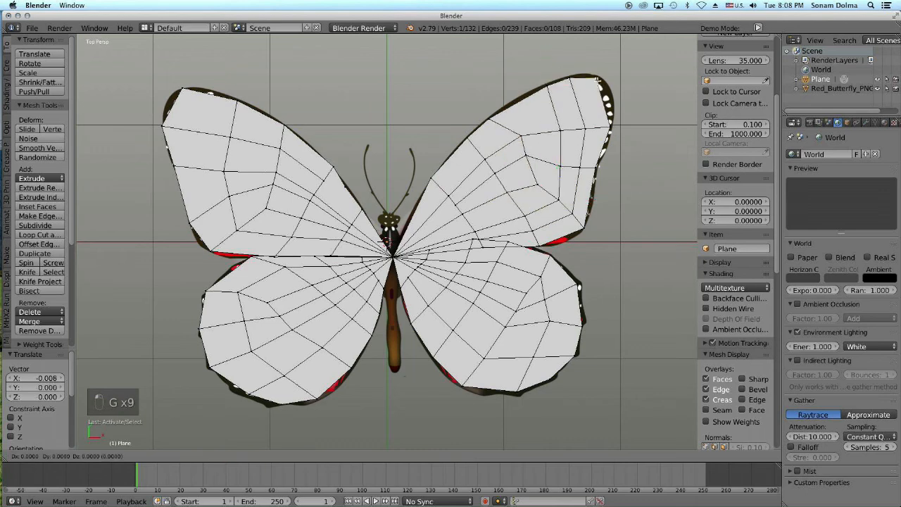
Adjust a left hindwing vertex and the shared centre vertex, and check the wing mesh in Object Mode.
right_click(259, 301)
key(g)
right_click(392, 257)
key(g)
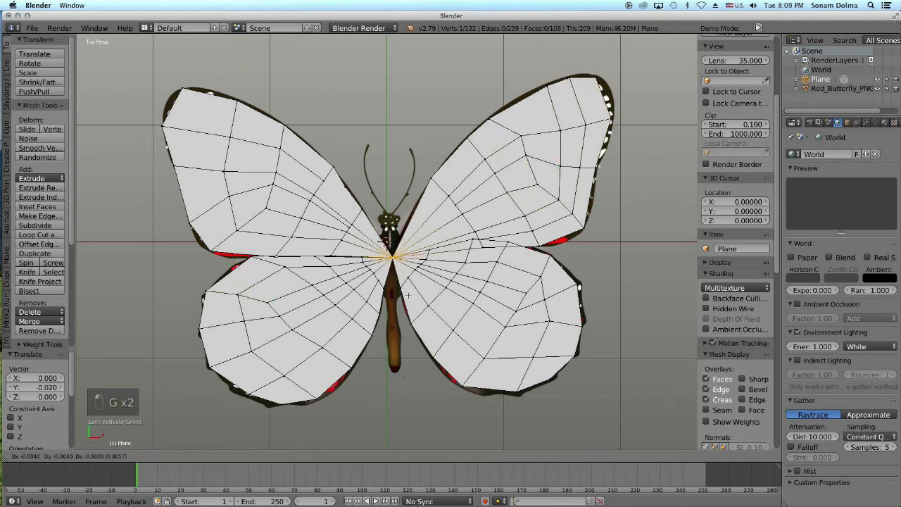
key(Tab)
scroll(474, 308, down, 2)
scroll(475, 308, up, 1)
key(Tab)
Fine-tune the forewings' outer border vertices to follow the reference and leave Edit Mode.
right_click(201, 146)
key(g)
click(204, 139)
right_click(573, 136)
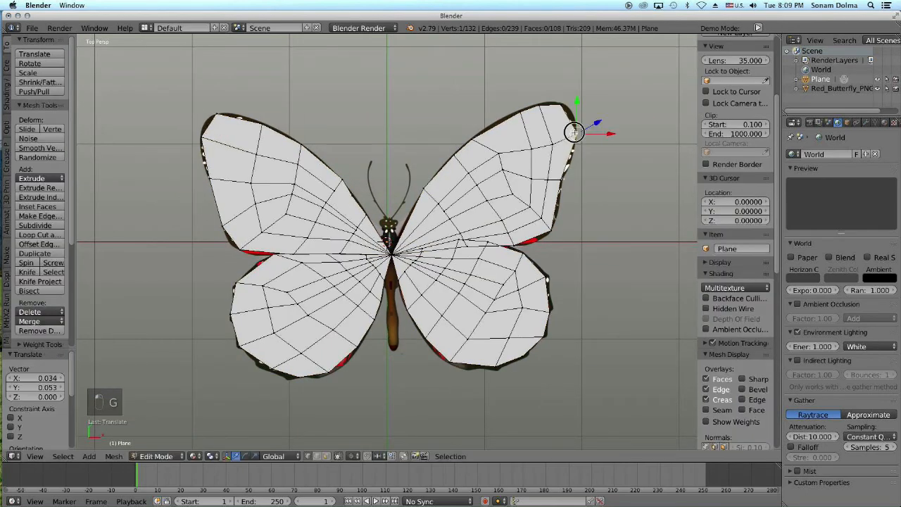
key(g)
click(576, 134)
right_click(474, 139)
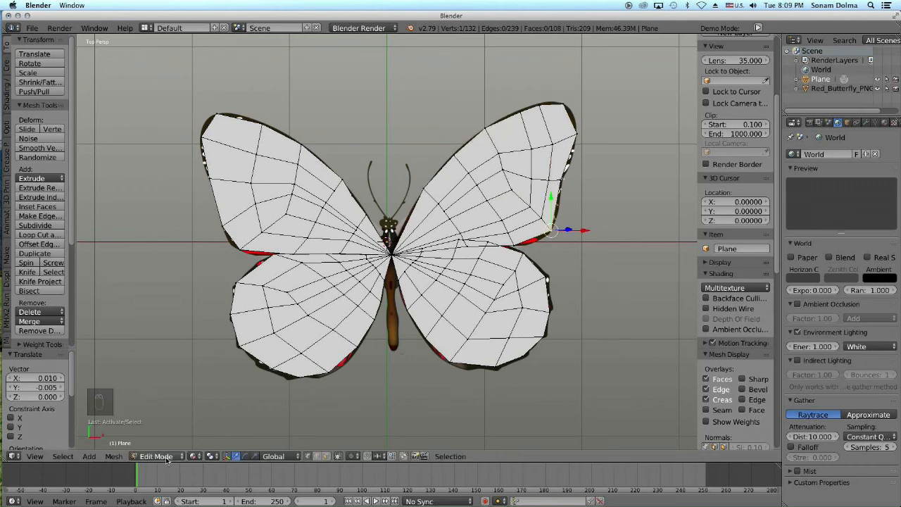
key(Tab)
scroll(424, 322, down, 2)
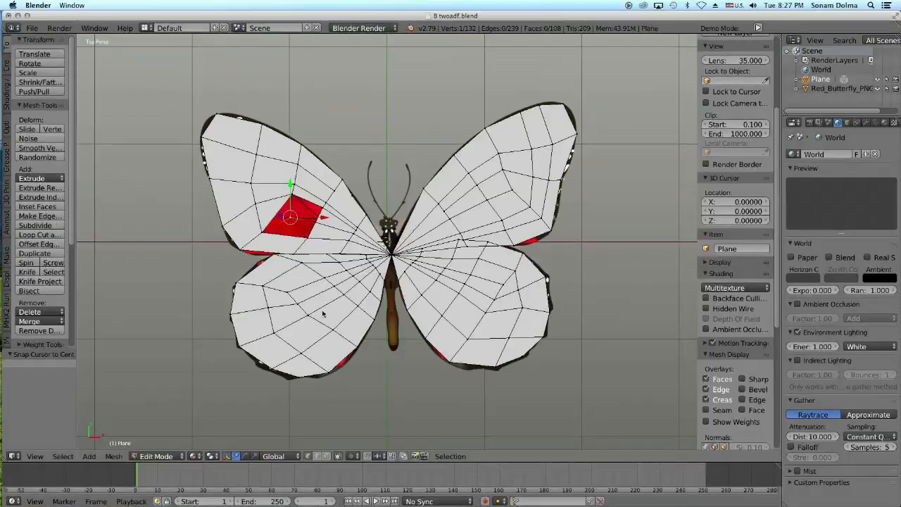
Add a cylinder at the origin for the butterfly's body and reduce it to 13 vertices.
key(Tab)
key(KP_1)
middle_drag(392, 341, 355, 250)
key(shift+a)
click(422, 299)
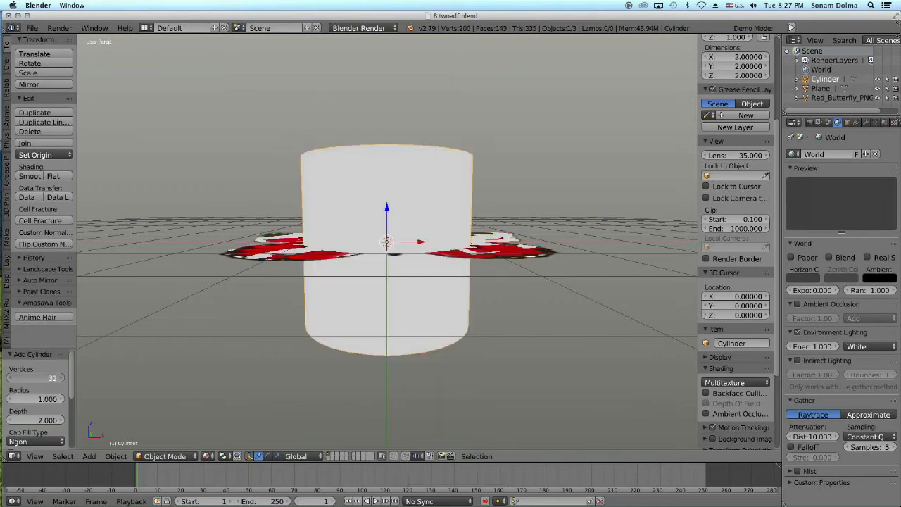
drag(24, 381, 43, 381)
Rotate the cylinder to lie along the butterfly's body and scale it down to the body's thickness.
middle_drag(345, 359, 570, 395)
click(34, 456)
click(48, 373)
key(r)
click(433, 347)
key(s)
click(402, 254)
From the top view, stretch the cylinder along its own length with the scale manipulator.
click(35, 457)
click(47, 414)
click(276, 456)
drag(386, 207, 388, 83)
scroll(447, 291, up, 3)
In Edit Mode, shift the cylinder's geometry along Y over the body and divide it with three loop cuts.
click(165, 456)
click(163, 435)
key(g)
key(y)
click(429, 273)
scroll(423, 282, up, 1)
right_click(395, 342)
click(395, 341)
right_click(393, 341)
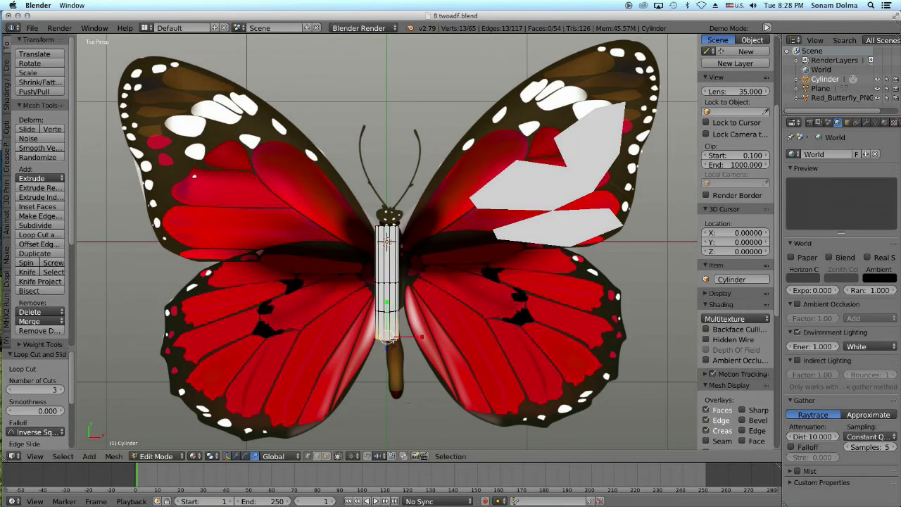
Extrude the cylinder's lower end to the abdomen tip, scaling it by 0.42 and merging it At First into a point.
click(395, 362)
key(e)
click(396, 390)
key(s)
click(396, 387)
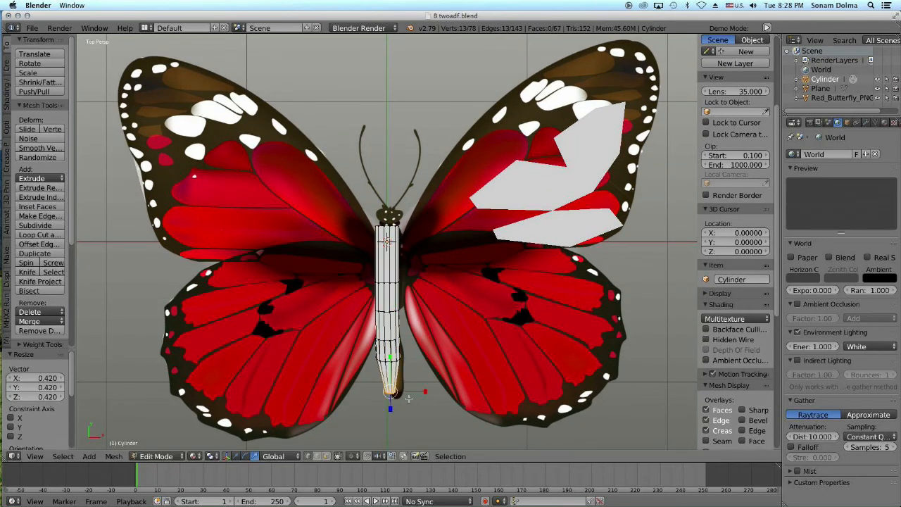
key(alt+m)
click(396, 387)
Select the full ring above the abdomen tip, including hidden vertices, and move it to follow the reference abdomen.
shift+right_click(399, 362)
click(339, 456)
key(a)
key(b)
drag(365, 350, 416, 370)
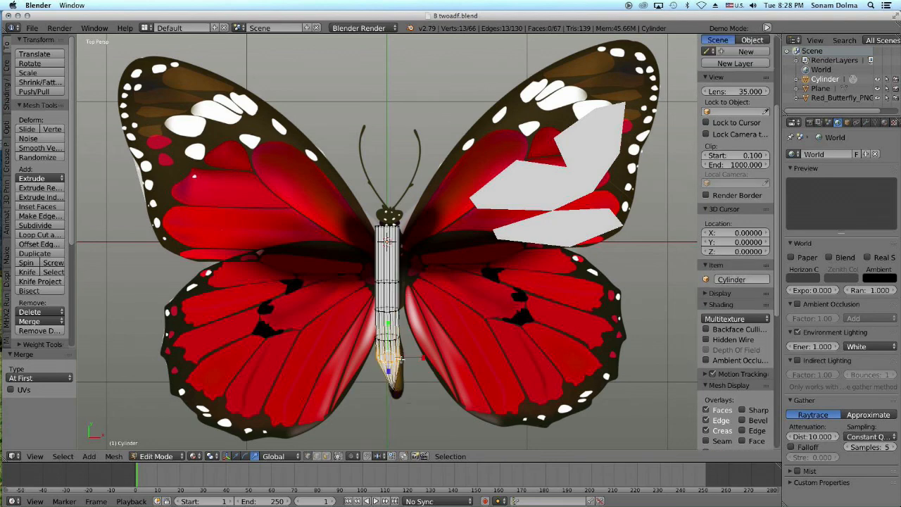
key(g)
click(408, 370)
Delete the extra edge ring in the lower body above the abdomen taper and select the ring above it.
right_click(395, 393)
alt+right_click(391, 341)
scroll(392, 378, up, 2)
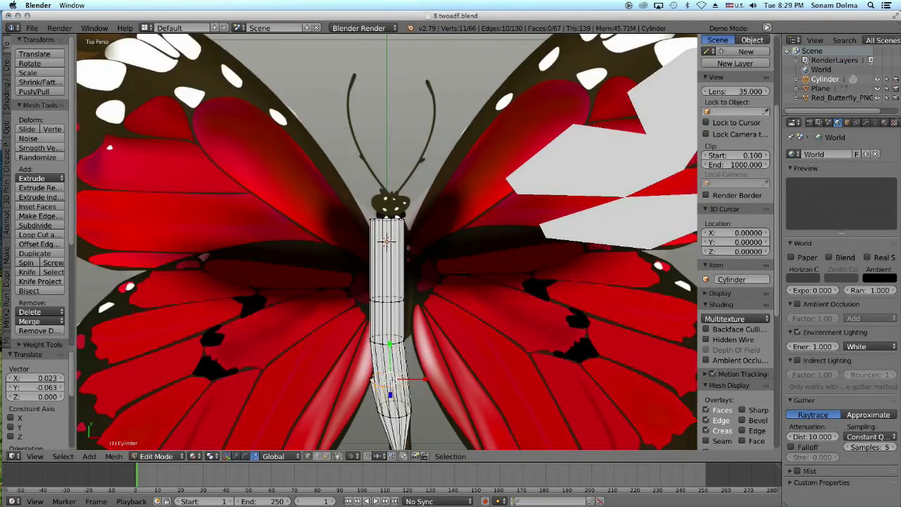
click(419, 378)
key(x)
click(417, 378)
scroll(417, 376, down, 1)
alt+right_click(398, 323)
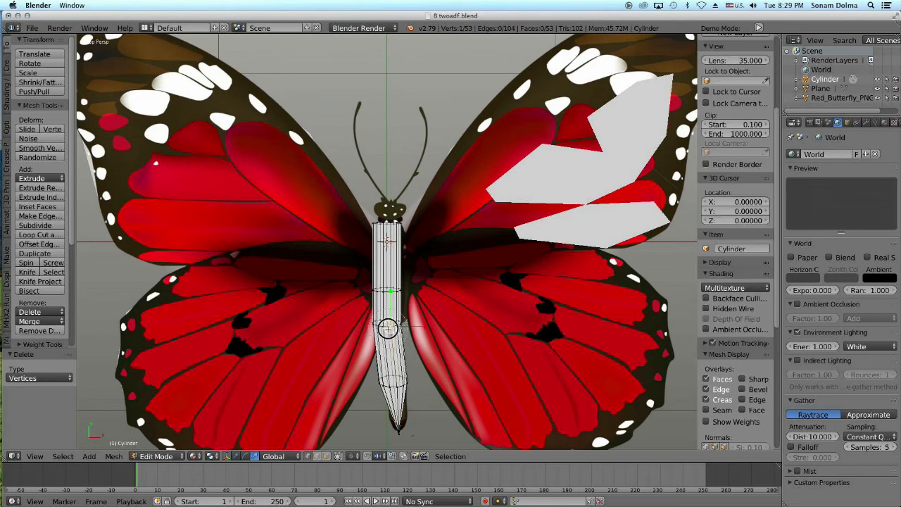
Move the ring above the abdomen tip along the reference, then resize and reposition the ring at the middle of the body.
key(g)
click(402, 322)
alt+right_click(394, 290)
key(s)
key(g)
click(486, 343)
Reposition the body's upper ring, extrude it twice over the reference head, and merge the end into a point.
scroll(479, 338, up, 3)
alt+right_click(395, 206)
key(g)
click(399, 219)
key(e)
click(399, 168)
key(e)
click(421, 182)
key(alt+m)
click(421, 185)
Add a loop cut around the head scaled by 1.314 and a widened loop cut around the thorax.
key(ctrl+r)
click(404, 188)
key(s)
right_click(397, 331)
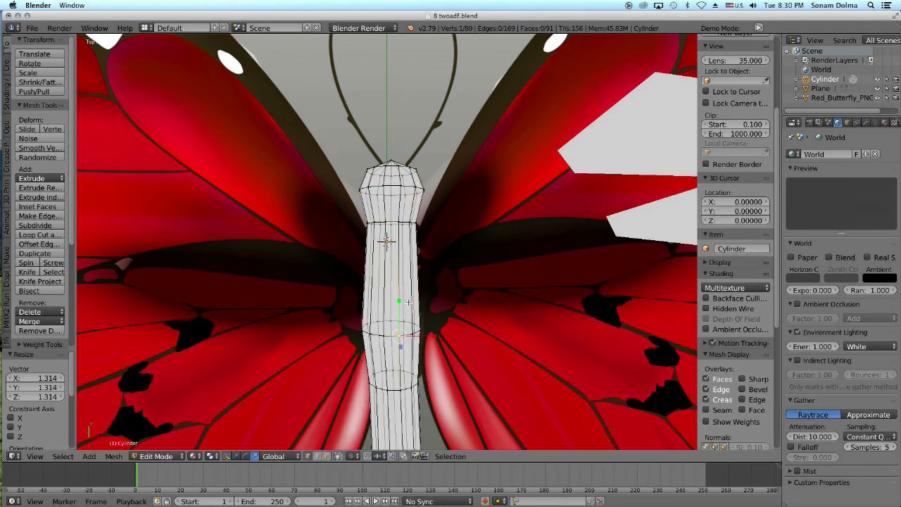
click(403, 290)
key(s)
click(407, 293)
Add a loop cut across the abdomen and scale it by 1.21 to round the lower body.
scroll(408, 310, down, 6)
mouse_move(409, 408)
middle_down()
mouse_move(413, 323)
mouse_move(409, 401)
middle_up()
scroll(405, 380, up, 2)
alt+right_click(390, 367)
click(391, 385)
key(ctrl+r)
click(394, 345)
key(s)
click(399, 347)
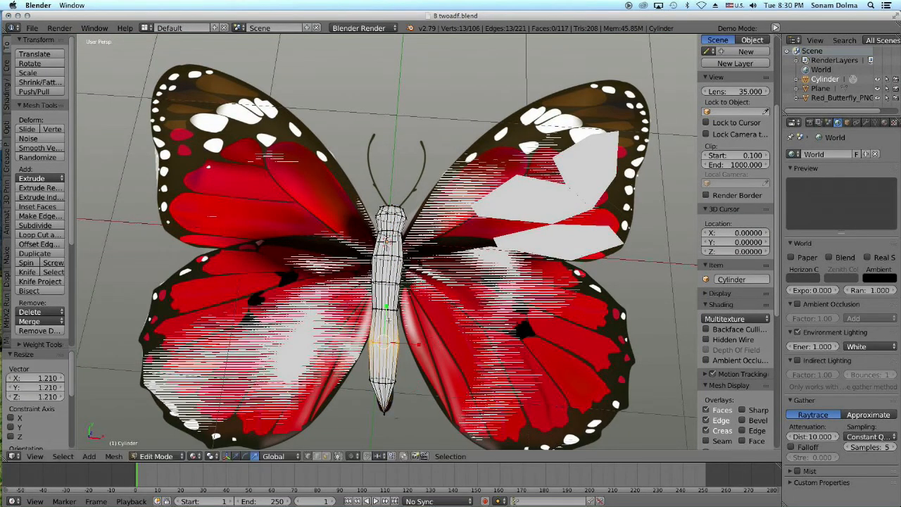
Scale the edge ring between thorax and abdomen by 0.881 and move it to form a waist.
scroll(396, 324, up, 2)
right_click(396, 306)
alt+right_click(385, 342)
key(s)
click(451, 382)
key(g)
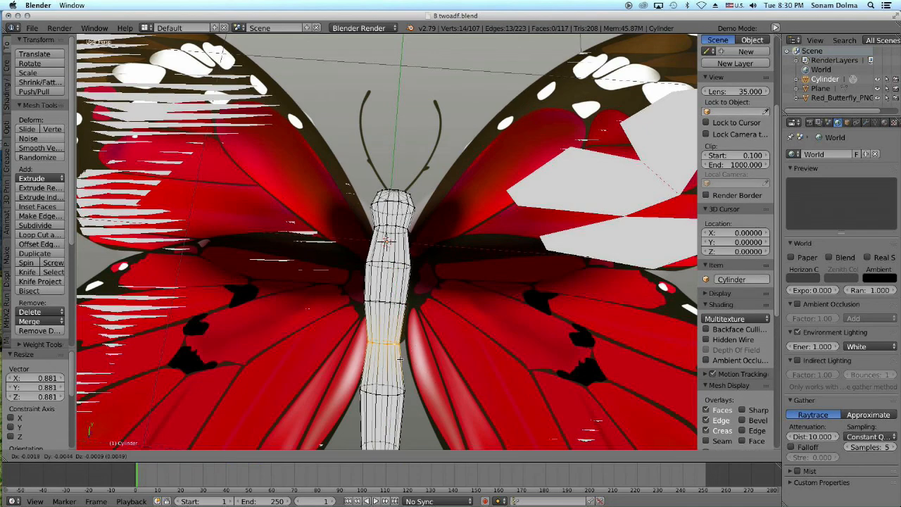
click(448, 386)
Add one centred loop cut near the top of the head.
scroll(416, 281, up, 5)
shift+middle_drag(419, 154, 396, 336)
right_click(398, 338)
key(ctrl+r)
click(391, 349)
right_click(395, 349)
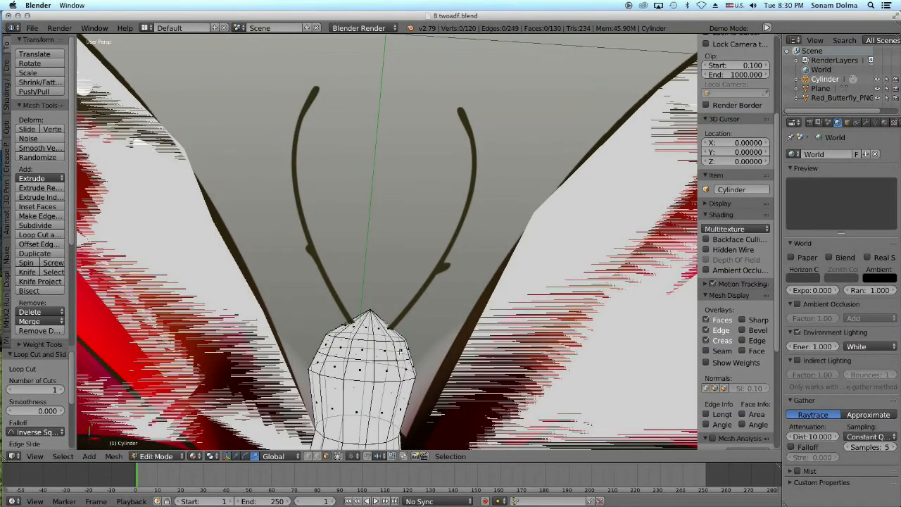
Extrude a face on each side of the head twice, the second time by 0.123, and reposition the ends as antenna stubs.
key(e)
click(406, 329)
key(e)
click(409, 290)
key(g)
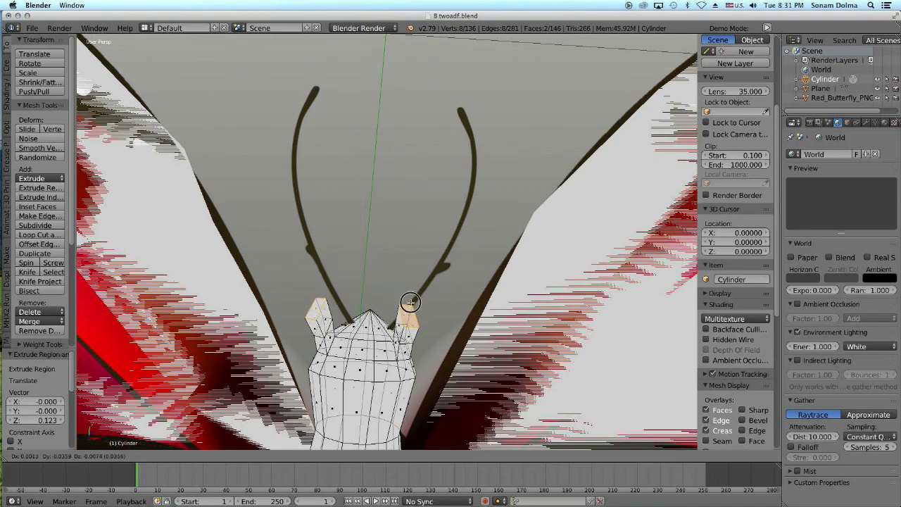
click(410, 302)
Lengthen both antennae with two more extrusions, the second by 0.093, shift the ends, and extrude them again by 0.018.
middle_drag(410, 302, 397, 281)
key(e)
click(432, 259)
key(e)
click(448, 243)
middle_drag(448, 243, 479, 262)
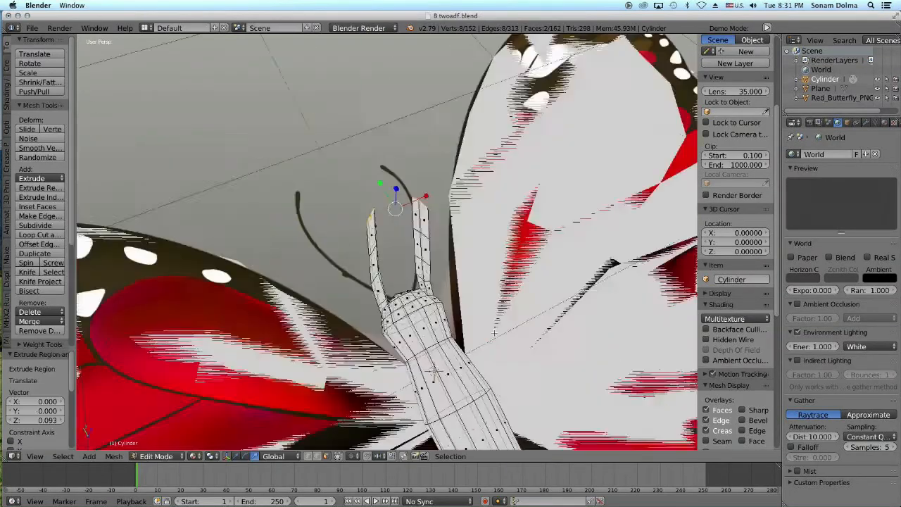
key(g)
click(467, 251)
scroll(443, 287, up, 2)
key(e)
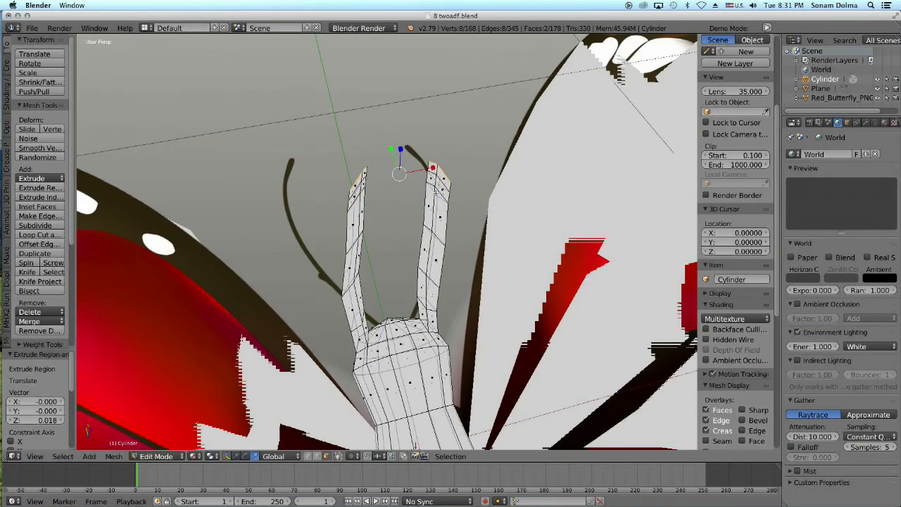
Scale down the end face of each antenna to taper the tips.
middle_drag(433, 202, 465, 243)
right_click(483, 190)
key(s)
right_click(345, 186)
key(s)
Scale the face loop just below the tip on each antenna to thicken it into a bulb.
middle_drag(380, 211, 402, 194)
alt+right_click(458, 220)
key(s)
click(507, 283)
alt+right_click(347, 217)
key(s)
click(527, 302)
Rotate the upper part of the left antenna by -9.11° and move it toward the reference antenna.
middle_drag(527, 302, 524, 282)
scroll(524, 282, down, 1)
key(r)
click(485, 298)
key(g)
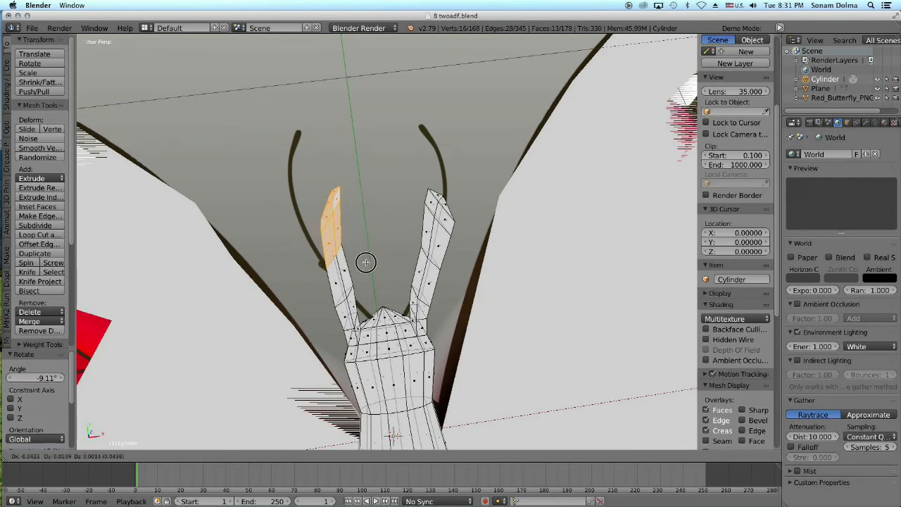
click(461, 292)
Resize the upper section of the right antenna and the matching section of the left antenna.
scroll(461, 285, up, 1)
right_click(461, 213)
click(450, 222)
key(s)
click(452, 227)
click(318, 222)
click(319, 224)
key(s)
click(362, 266)
Move the tip of the left antenna slightly outward.
right_click(326, 172)
key(g)
click(317, 174)
Select neighbouring vertices at the end of each antenna and merge them.
middle_drag(348, 260, 538, 186)
scroll(528, 161, up, 2)
right_click(540, 149)
shift+right_click(529, 149)
right_click(556, 197)
shift+right_click(553, 202)
middle_drag(573, 230, 486, 296)
key(alt+m)
click(567, 218)
shift+right_click(393, 200)
key(alt+m)
click(397, 211)
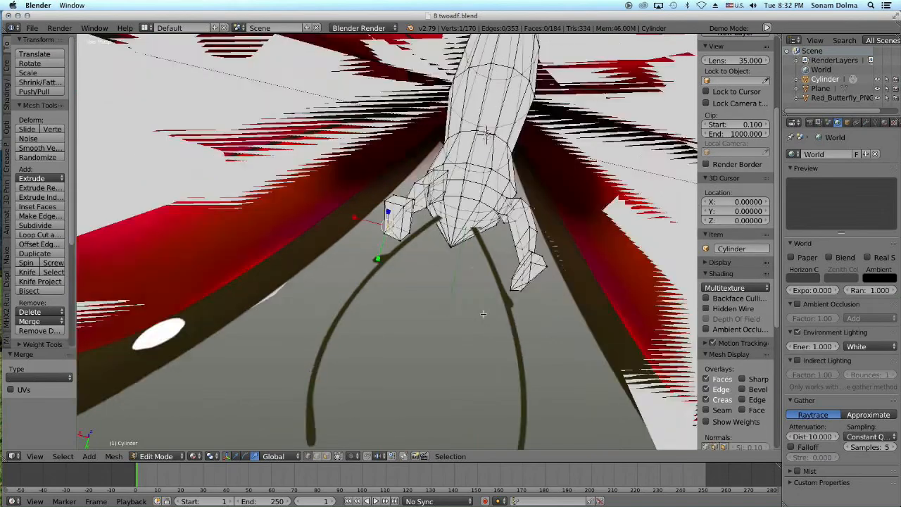
Move the merged vertex and a neighbouring vertex to reshape the antenna end.
middle_drag(497, 334, 450, 310)
key(g)
click(396, 313)
right_click(386, 247)
key(g)
click(403, 243)
Move two edge rings along the antenna shaft to adjust its curve.
middle_drag(408, 233, 352, 281)
alt+right_click(345, 270)
key(g)
click(362, 266)
alt+right_click(356, 219)
key(g)
click(369, 217)
Rotate the bulb at the end of the right antenna by -30.3°.
alt+right_click(374, 190)
key(r)
click(438, 211)
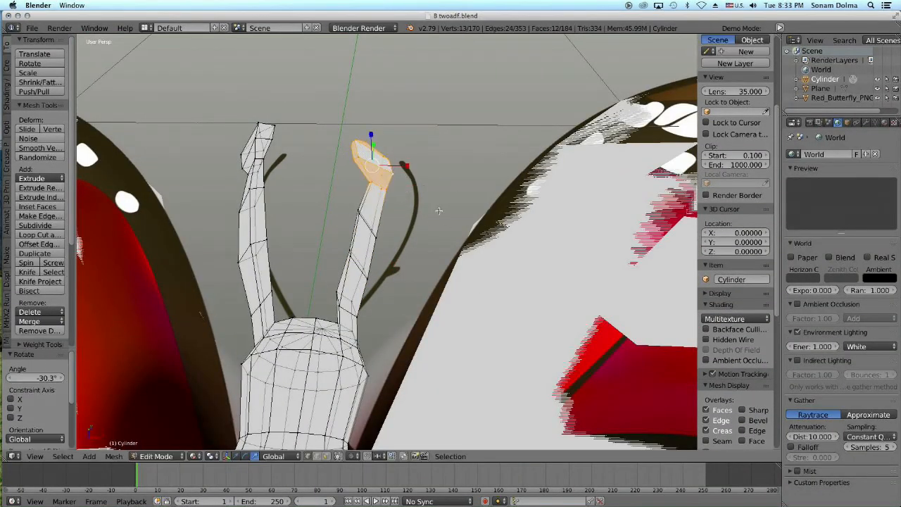
key(f)
click(441, 214)
scroll(40, 246, down, 5)
click(27, 217)
Move the right antenna's bulb outward by 0.038 in X and shift the two rings below it to follow the reference curve.
key(g)
click(415, 169)
alt+right_click(371, 229)
key(g)
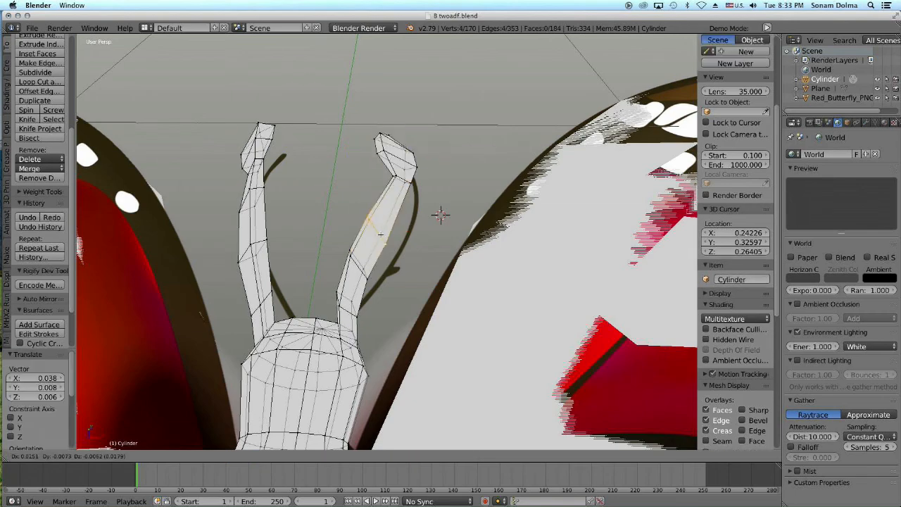
click(390, 235)
alt+right_click(358, 265)
key(g)
click(372, 272)
Move and scale the edge ring near the base of the right antenna.
alt+right_click(348, 305)
key(f)
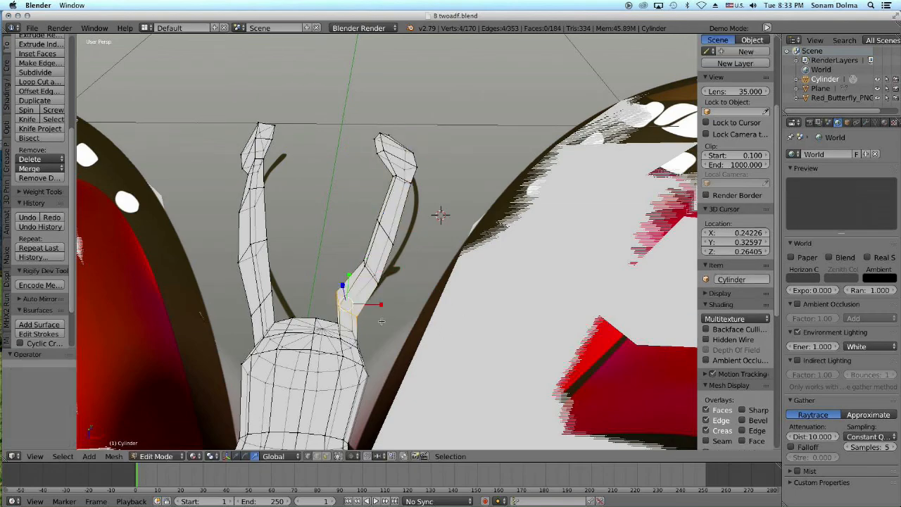
key(g)
click(397, 321)
key(s)
click(391, 318)
Scale an edge ring in the middle of the left antenna and return to Object Mode.
alt+right_click(255, 252)
key(s)
click(276, 262)
middle_drag(486, 310, 394, 310)
scroll(348, 297, up, 4)
right_click(361, 290)
key(Tab)
Hide the reference butterfly image and show the finished meshes from the top view.
scroll(394, 310, down, 4)
click(878, 80)
click(878, 80)
click(877, 88)
click(877, 89)
click(878, 98)
mouse_move(504, 387)
middle_down()
mouse_move(460, 399)
mouse_move(504, 387)
middle_up()
scroll(461, 399, up, 4)
click(35, 456)
click(48, 414)
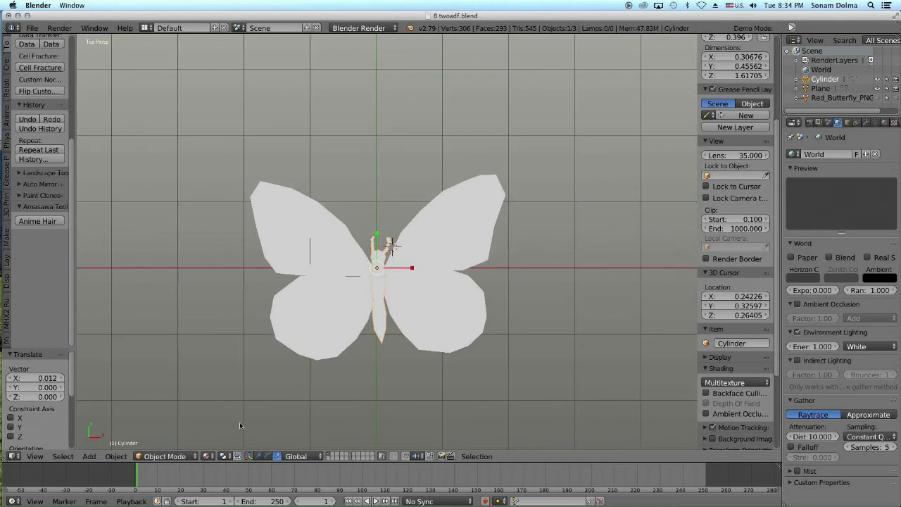
Add an edge loop across the butterfly's body in Edit Mode, move it, and scale it to 0.815.
key(Tab)
scroll(396, 282, up, 2)
double_click(373, 385)
key(g)
click(375, 396)
key(s)
click(375, 395)
Add two more edge loops across the middle of the body and reposition the second one along the body.
right_click(363, 364)
scroll(380, 359, up, 2)
right_click(379, 328)
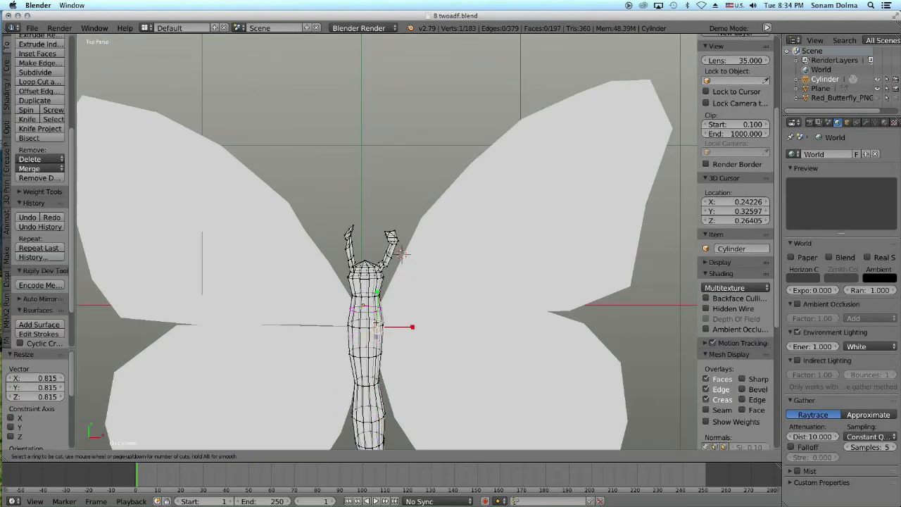
click(377, 324)
click(377, 324)
right_click(368, 358)
key(ctrl+r)
double_click(369, 369)
key(g)
click(369, 365)
middle_drag(369, 365, 567, 279)
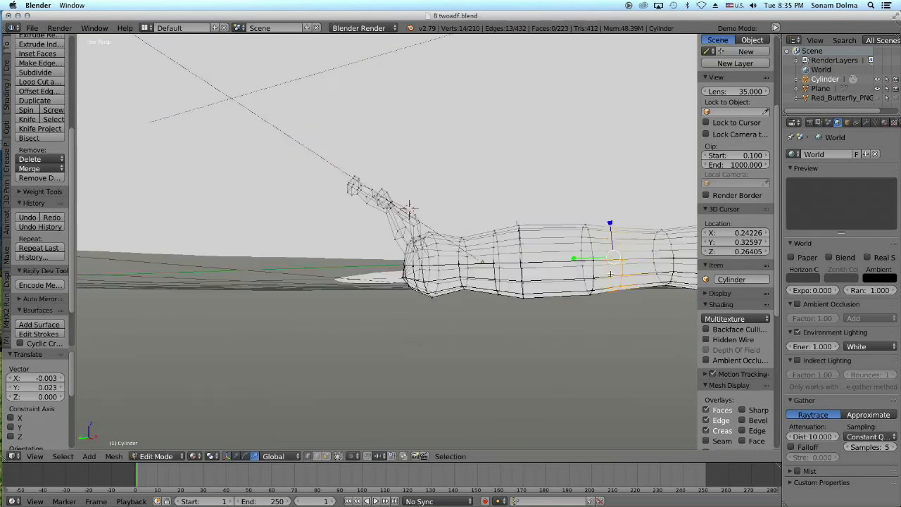
key(g)
click(674, 279)
Switch to face selection, extrude a face on the underside of the body as the first rear leg, and move its end.
scroll(733, 282, down, 1)
click(326, 456)
right_click(664, 273)
scroll(732, 281, up, 1)
middle_drag(663, 274, 573, 314)
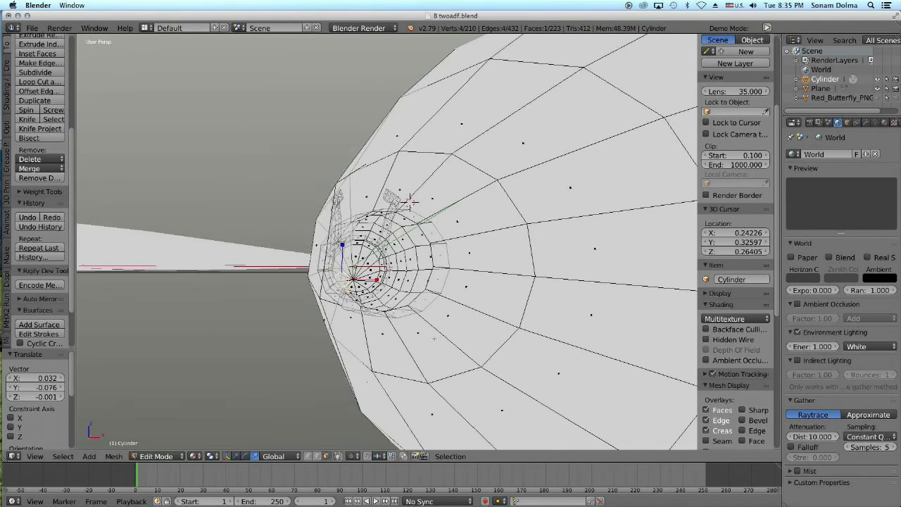
key(e)
click(346, 295)
key(g)
click(313, 329)
Rotate, scale and move the end face of the first rear leg.
middle_drag(313, 329, 557, 362)
key(r)
click(511, 328)
key(s)
click(517, 326)
key(g)
click(590, 356)
Select a loop near the first rear leg and adjust its position.
right_click(301, 260)
alt+right_click(304, 255)
key(g)
click(309, 262)
Extrude a face on the opposite underside of the body as the second rear leg and rotate its end face.
middle_drag(310, 262, 246, 281)
middle_drag(372, 325, 524, 302)
right_click(419, 285)
key(e)
click(605, 327)
key(r)
click(617, 332)
Extrude the leg by another segment and rotate its end face by -24.1°.
middle_drag(617, 331, 345, 335)
key(e)
click(559, 323)
key(r)
click(552, 331)
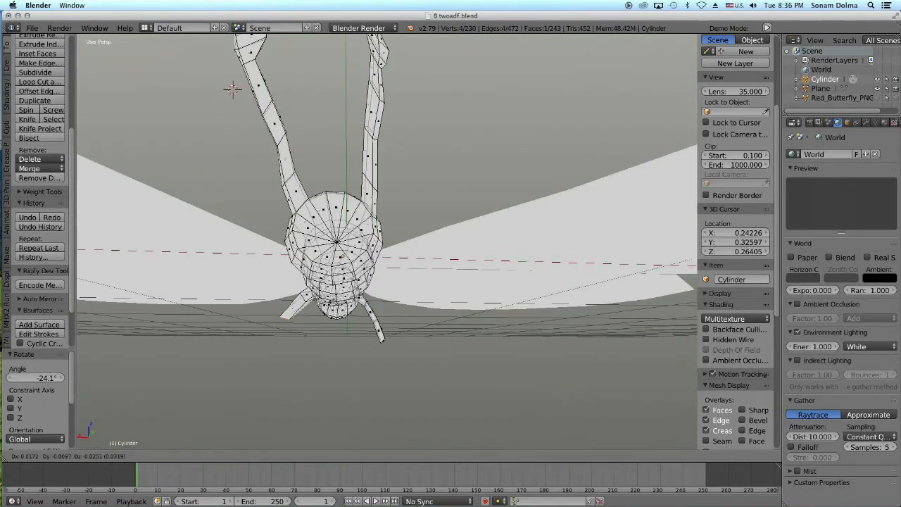
Scale the leg's end face and rotate it by -46.4°.
key(s)
click(338, 328)
middle_drag(442, 342, 521, 338)
key(r)
click(395, 366)
middle_drag(352, 366, 434, 383)
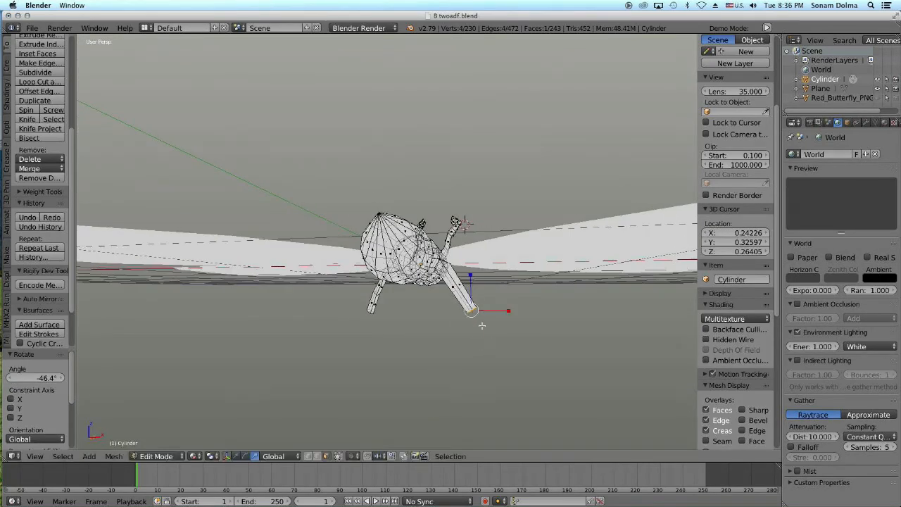
Extrude one more segment from the tip of the second rear leg.
key(e)
click(466, 294)
click(514, 340)
Select another leg face, then move and rotate it into position.
middle_drag(512, 338, 424, 330)
right_click(275, 321)
key(g)
click(303, 317)
click(423, 288)
key(r)
click(499, 322)
Extrude the selected face into a front leg segment and move its end.
middle_drag(422, 288, 486, 299)
key(e)
click(507, 306)
middle_drag(534, 339, 331, 344)
key(g)
click(321, 338)
Move the lower segments of the front leg by -0.093 in X and -0.017 in Z.
alt+right_click(307, 287)
key(g)
click(298, 306)
click(379, 302)
key(g)
click(402, 307)
scroll(265, 325, up, 4)
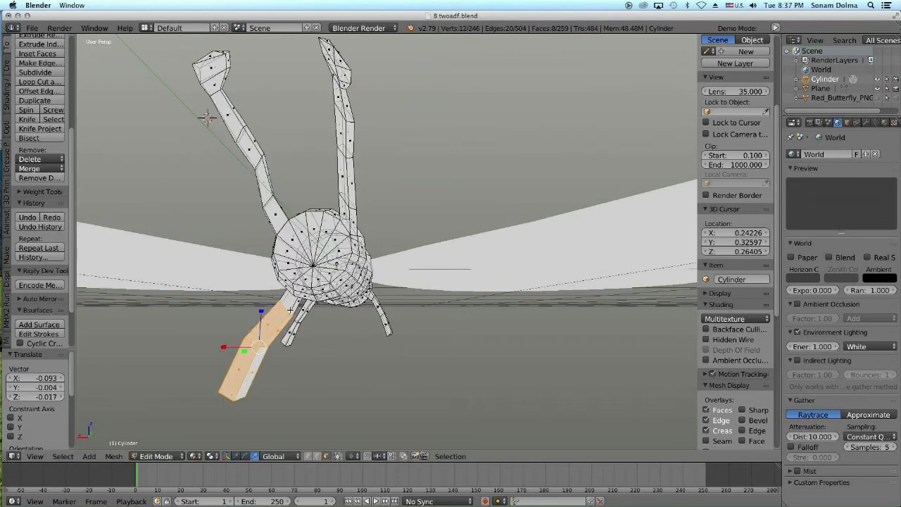
Scale, rotate and move the lower segments of the front leg to shape it.
key(s)
click(322, 368)
key(r)
click(345, 369)
key(g)
middle_drag(346, 370, 352, 324)
click(423, 388)
Select the face for the opposite front leg on the body's side and narrow it along Y.
right_click(315, 286)
middle_drag(315, 285, 361, 296)
key(s)
key(y)
click(347, 294)
click(287, 295)
key(s)
key(y)
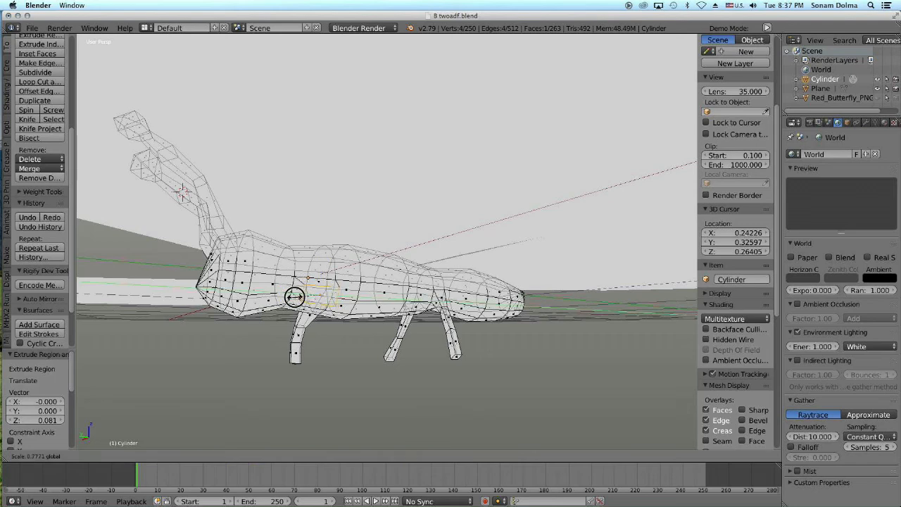
click(294, 295)
Rotate and move the start of the second front leg to angle it away from the body.
middle_drag(294, 296, 505, 318)
key(r)
click(482, 338)
key(g)
click(462, 342)
Extrude the second front leg by a further segment and scale its end face.
key(e)
click(504, 415)
key(s)
click(486, 409)
Rotate and move the second front leg's selected face, and scale it to 0.905.
right_click(405, 335)
key(r)
click(483, 406)
key(g)
click(486, 409)
key(s)
click(519, 418)
middle_drag(519, 418, 690, 444)
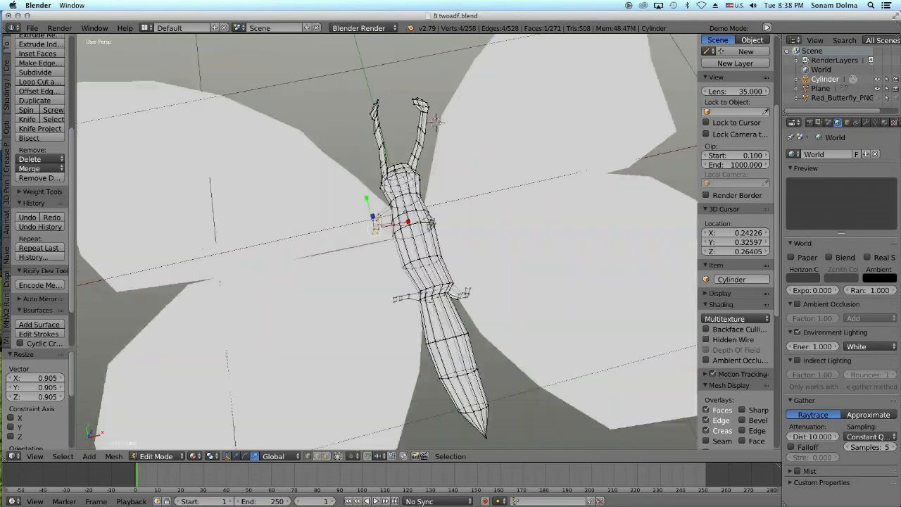
Try to scale the edge loops at the body's waist along X.
alt+right_click(444, 302)
scroll(442, 298, up, 4)
alt+shift+right_click(503, 361)
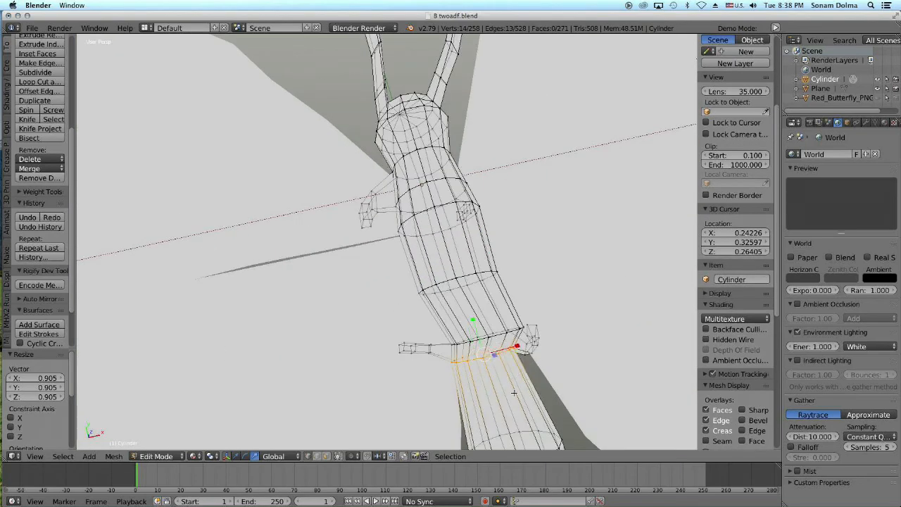
click(507, 350)
scroll(503, 361, down, 4)
Merge two neighbouring vertices on the body near its waist.
right_click(453, 298)
alt+right_click(451, 300)
right_click(453, 291)
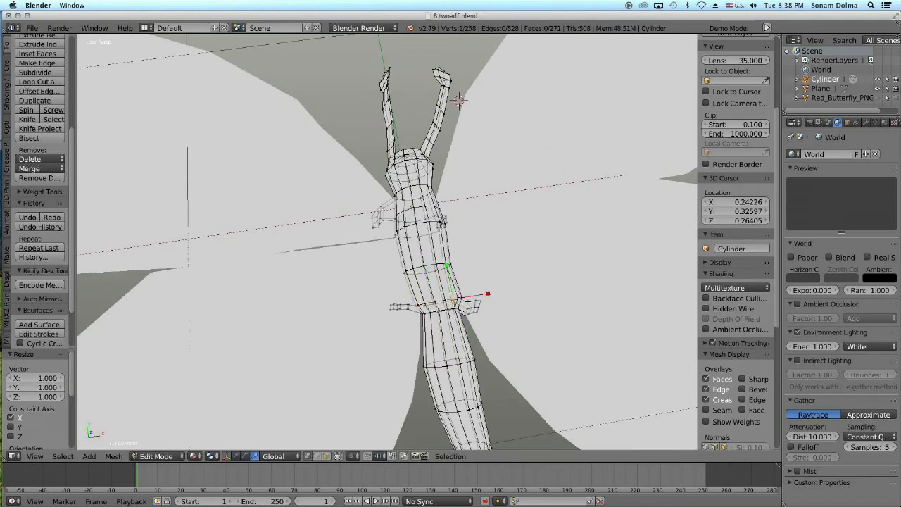
middle_drag(453, 292, 437, 372)
shift+right_click(436, 368)
key(alt+m)
click(504, 415)
right_click(455, 411)
Return to Object Mode and add a level 3 Subdivision Surface modifier to the body.
middle_drag(455, 410, 536, 314)
scroll(378, 307, down, 3)
key(Tab)
key(ctrl+3)
Edit the wing mesh by shifting vertices inside the wings slightly, and return to Object Mode.
right_click(536, 370)
scroll(535, 371, down, 2)
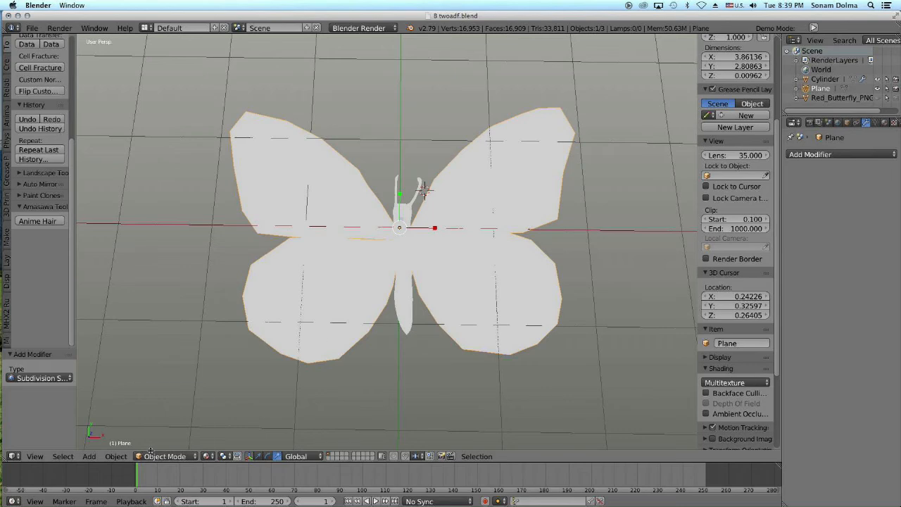
click(149, 456)
click(152, 427)
right_drag(509, 163, 510, 166)
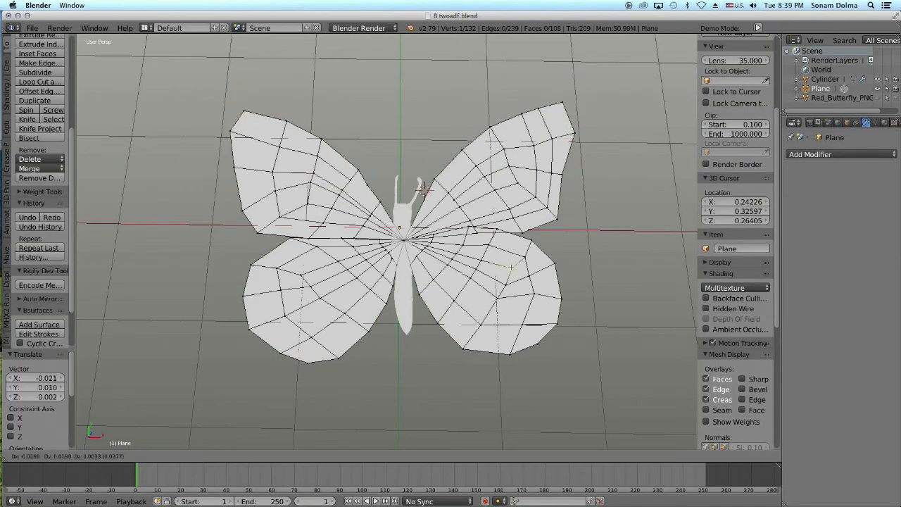
middle_drag(533, 275, 507, 176)
key(Tab)
Raise the body by 0.041 in Z and nudge it into place between the wings.
right_click(427, 234)
drag(427, 205, 426, 196)
middle_drag(427, 232, 472, 263)
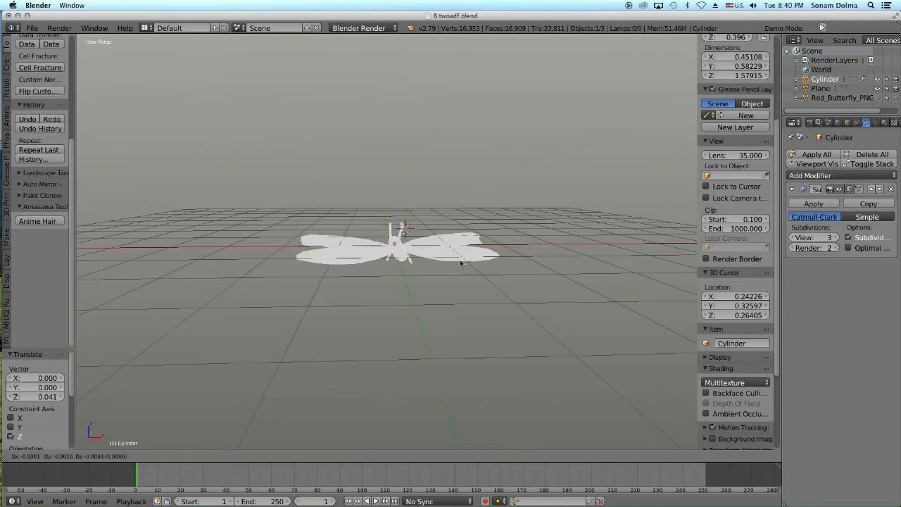
right_drag(396, 243, 396, 246)
middle_drag(472, 263, 428, 261)
scroll(428, 260, up, 3)
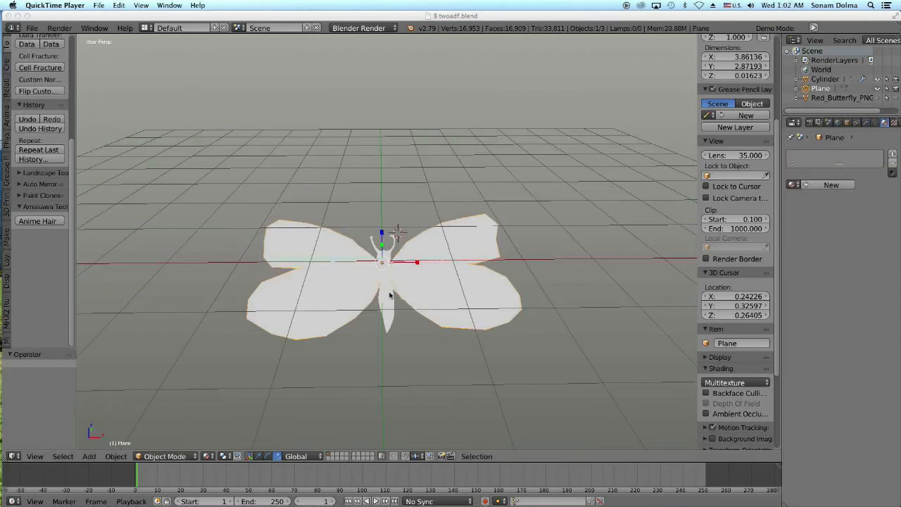
Start the Screencast Keys display for the viewport.
middle_drag(436, 317, 473, 255)
key(a)
right_click(473, 255)
key(a)
key(a)
scroll(759, 369, down, 4)
click(740, 441)
key(a)
key(a)
key(a)
key(a)
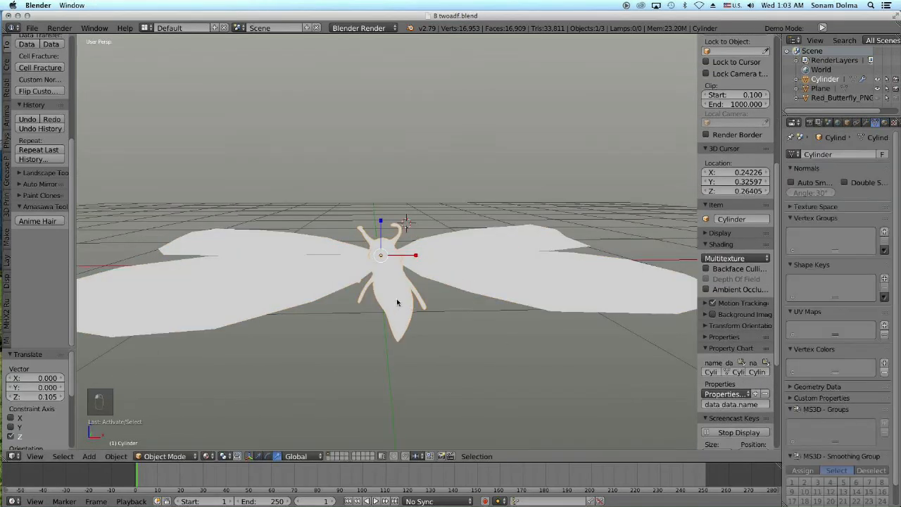
Add a basis and a second shape key to the body, and enter Edit Mode on the second key.
click(886, 301)
click(886, 301)
scroll(411, 305, up, 3)
middle_drag(410, 306, 519, 314)
key(Tab)
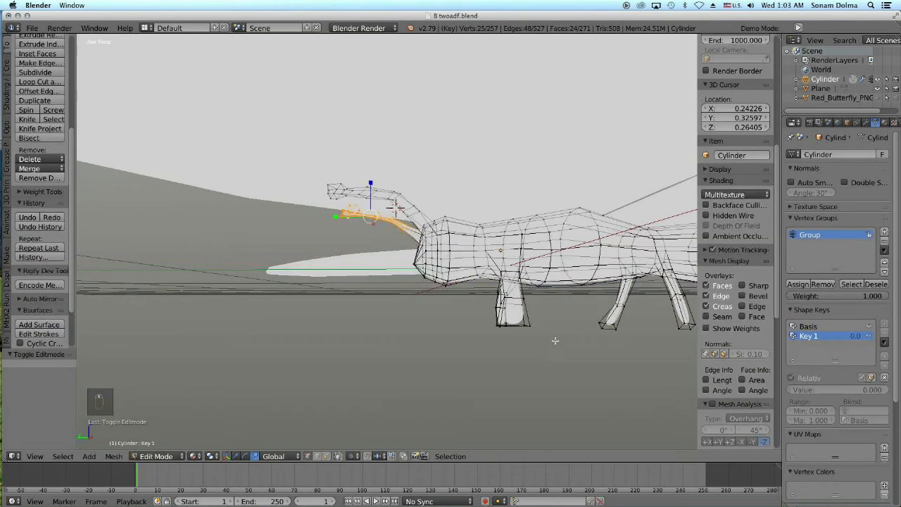
Select the legs on one side of the body in Key 1, rotate them, and move them back against the body.
right_click(626, 331)
middle_drag(637, 349, 521, 347)
scroll(521, 346, down, 2)
click(488, 324)
ctrl+drag(498, 336, 461, 299)
key(r)
click(510, 322)
key(g)
click(489, 300)
Shift the foot-end edge loops of those legs to bend them, moving the last one by -0.043, -0.004, 0.054.
alt+right_click(443, 253)
key(g)
click(539, 312)
alt+right_click(433, 300)
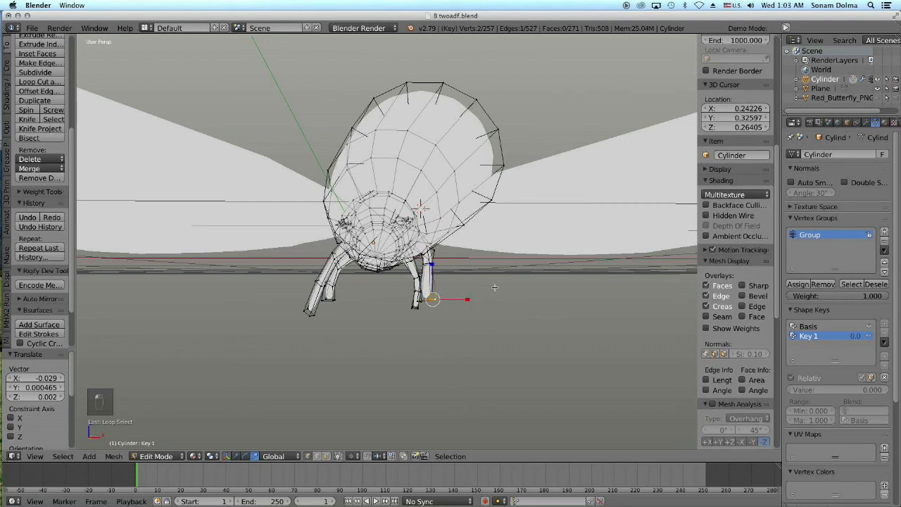
click(478, 319)
Select the legs on the opposite side and rotate and move them towards the body in two passes.
right_click(309, 310)
ctrl+drag(352, 320, 303, 281)
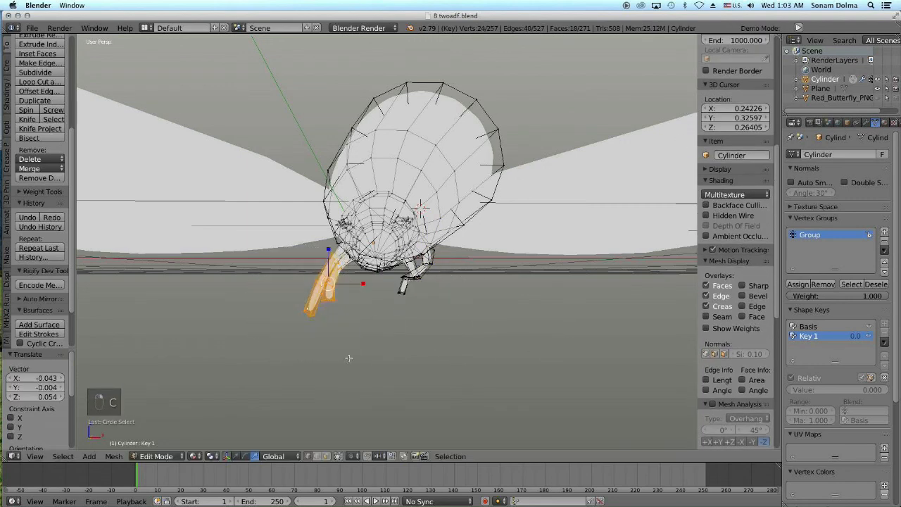
key(r)
click(360, 367)
key(g)
click(382, 376)
drag(362, 252, 364, 267)
key(r)
click(383, 352)
key(g)
click(403, 342)
Reposition a vertex on one antenna, grow the selection along the antenna, and scale it.
middle_drag(403, 341, 453, 235)
right_click(445, 203)
middle_drag(445, 203, 432, 209)
key(ctrl+l)
key(g)
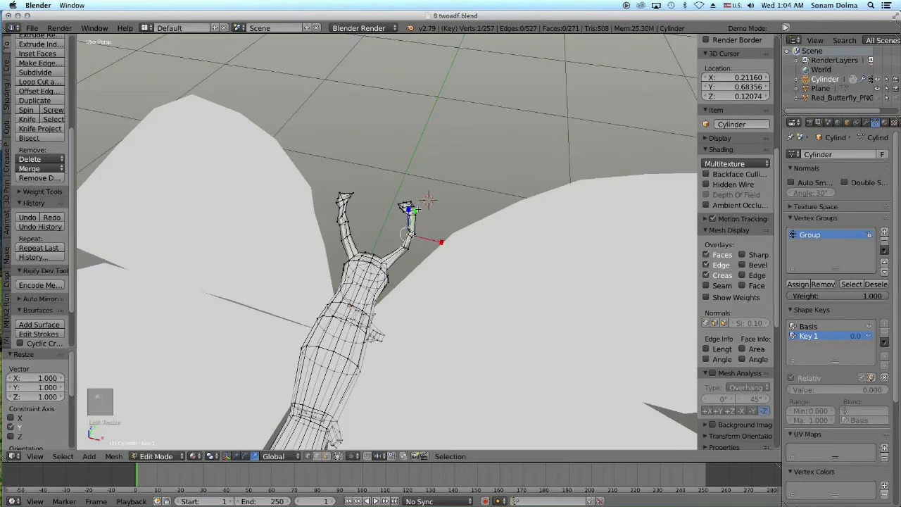
key(ctrl+KP_Add)
key(ctrl+KP_Add)
key(ctrl+KP_Add)
key(ctrl+KP_Add)
key(s)
click(469, 227)
Preview Key 1 in Object Mode, add the shape key Key 2 to the body, and enter Edit Mode on it.
middle_drag(470, 227, 450, 267)
key(Tab)
drag(797, 366, 877, 366)
click(884, 299)
middle_drag(451, 233, 399, 374)
click(165, 456)
click(162, 434)
Move a vertex at the tip of the abdomen in Key 2 to start bending the tail.
right_click(230, 300)
key(g)
click(282, 300)
middle_drag(282, 301, 327, 273)
key(g)
click(317, 278)
Circle-select the rear end of the abdomen, rotate it by -33.9°, and move it into line with the body.
key(c)
drag(271, 278, 280, 258)
key(r)
click(336, 271)
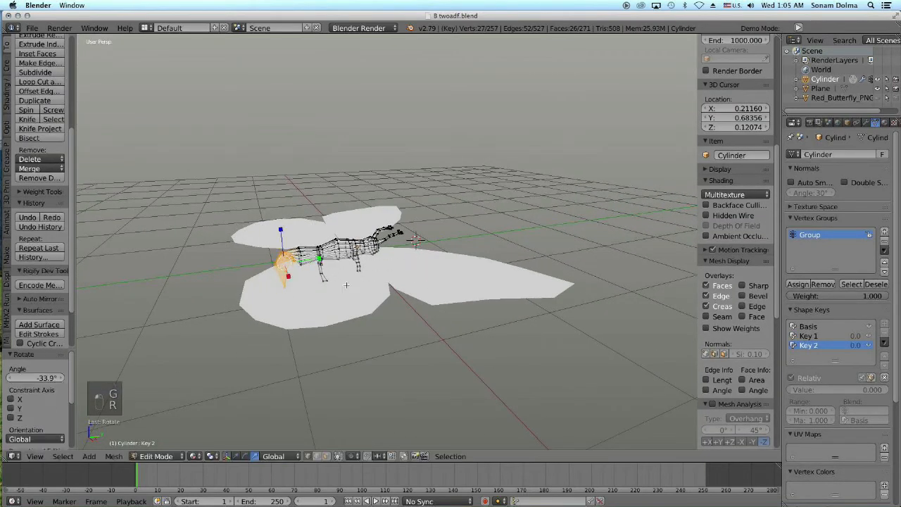
key(g)
click(352, 280)
Grow the tail selection, shift it by 0.020, 0.026, -0.052, and return to Object Mode.
middle_drag(352, 280, 366, 271)
key(ctrl+KP_Add)
key(g)
click(384, 302)
middle_drag(385, 301, 392, 282)
middle_drag(332, 300, 359, 310)
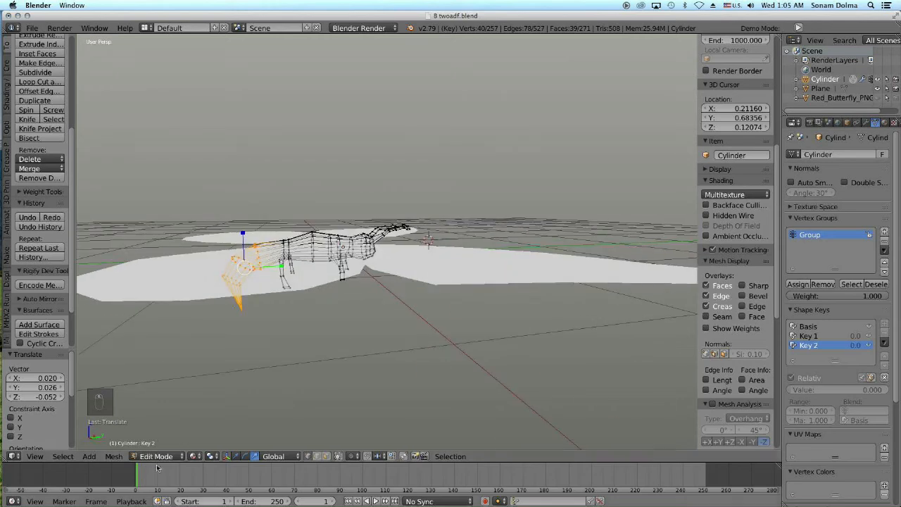
key(Tab)
Give the body a new material with a dark brown diffuse color.
middle_drag(535, 303, 579, 309)
right_click(578, 308)
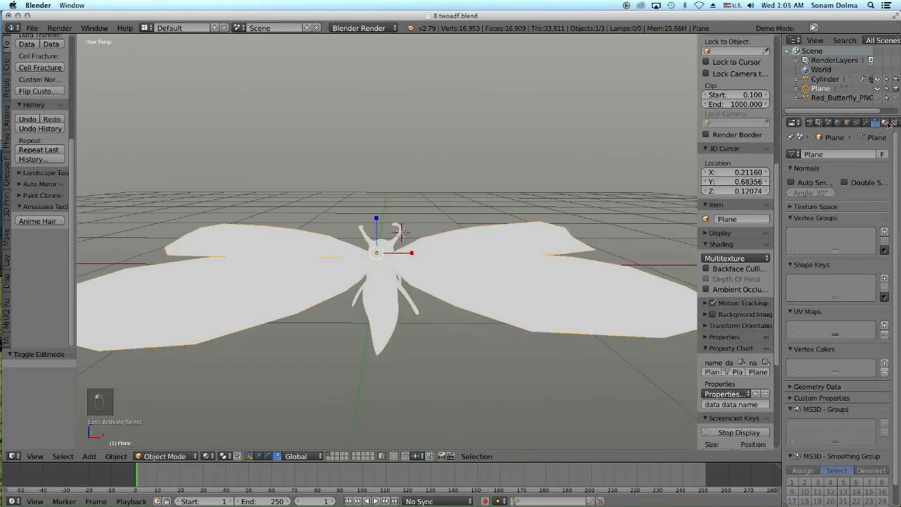
click(885, 124)
click(824, 80)
click(827, 184)
click(811, 302)
click(828, 231)
Load the rainbow butterfly PNG from the Desktop as the image texture of the wings.
click(781, 226)
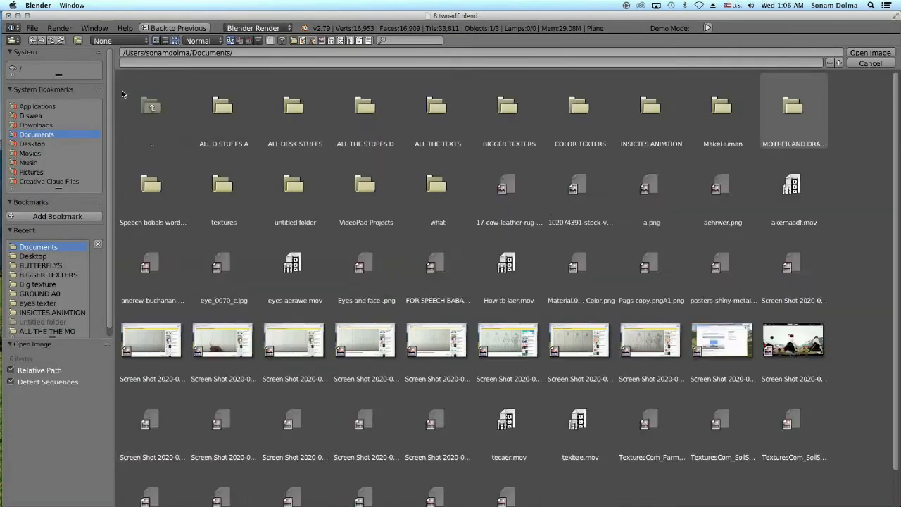
click(32, 144)
click(368, 342)
double_click(368, 343)
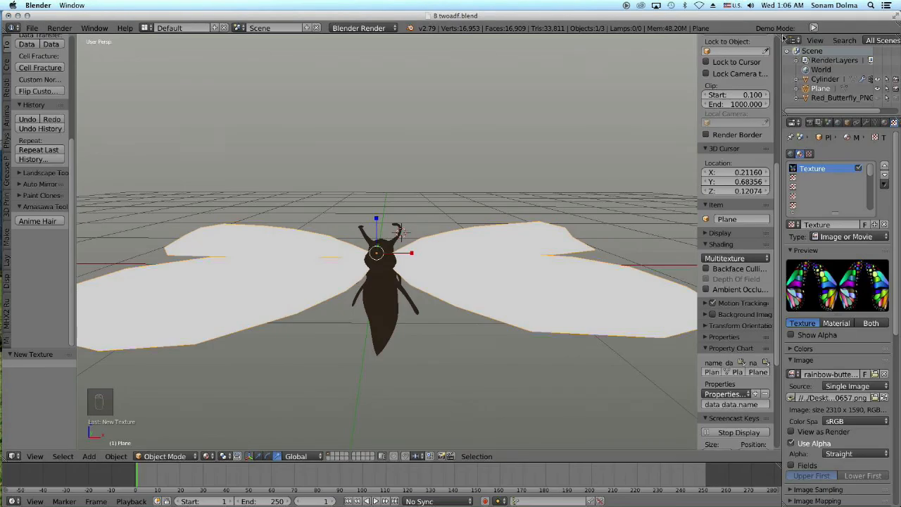
Turn the second view into a UV/Image Editor and display the rainbow butterfly image in it.
click(356, 456)
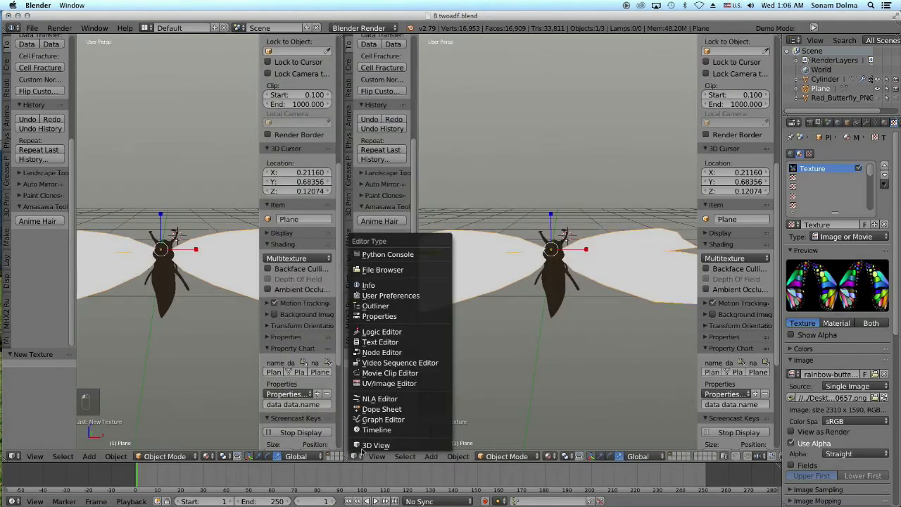
click(389, 383)
click(482, 456)
click(493, 371)
Enter Edit Mode on the wings, select the whole mesh, and unwrap it onto the butterfly image.
key(Tab)
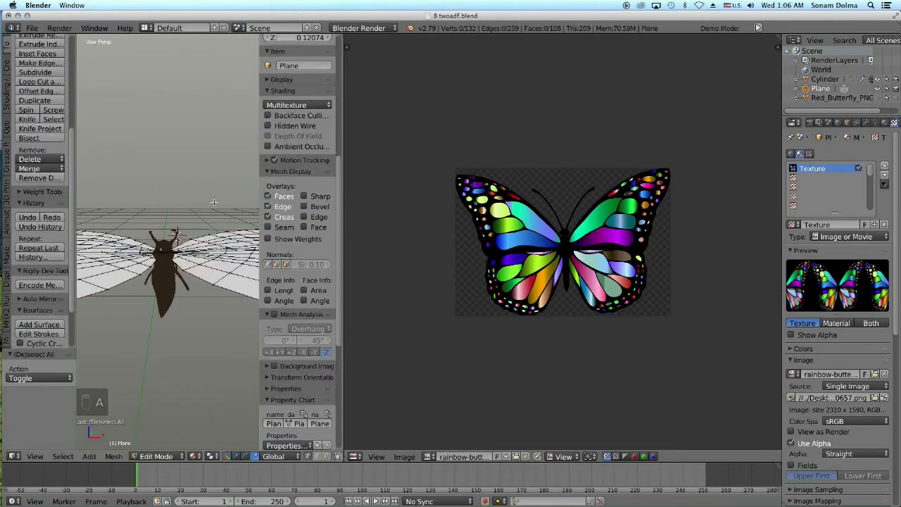
key(a)
key(a)
key(u)
scroll(537, 343, up, 1)
key(a)
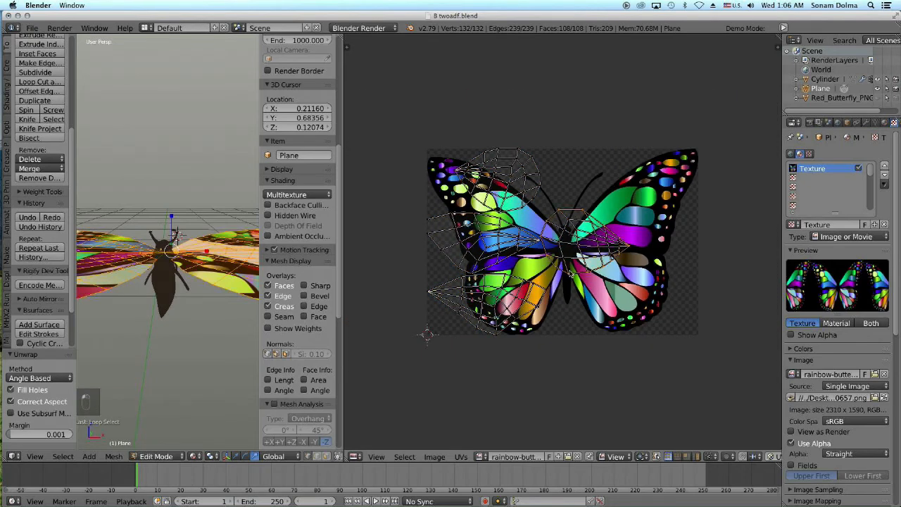
Rotate and move the first UV island onto the lower-left wing of the butterfly image.
key(l)
key(r)
click(640, 275)
key(g)
click(566, 322)
key(r)
click(568, 310)
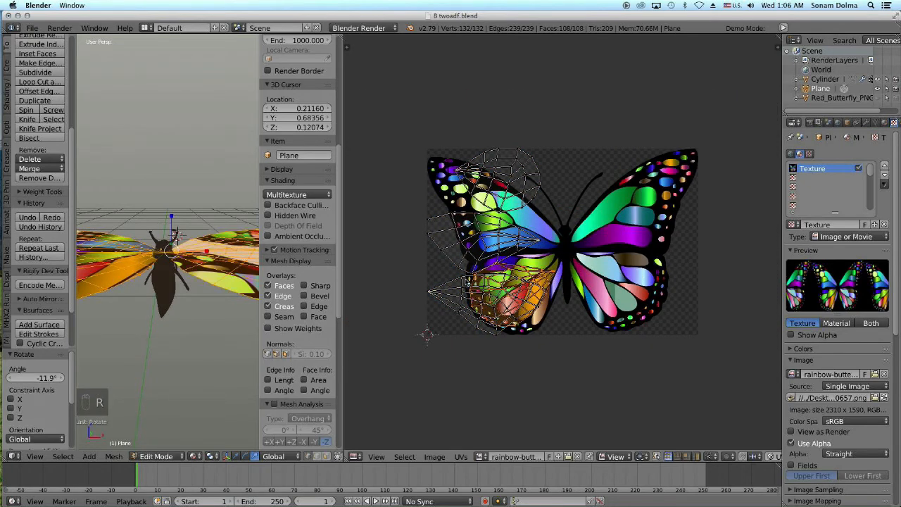
Move the next UV island onto the lower-right wing of the image and rotate it 20.6°.
key(l)
key(g)
click(632, 278)
key(r)
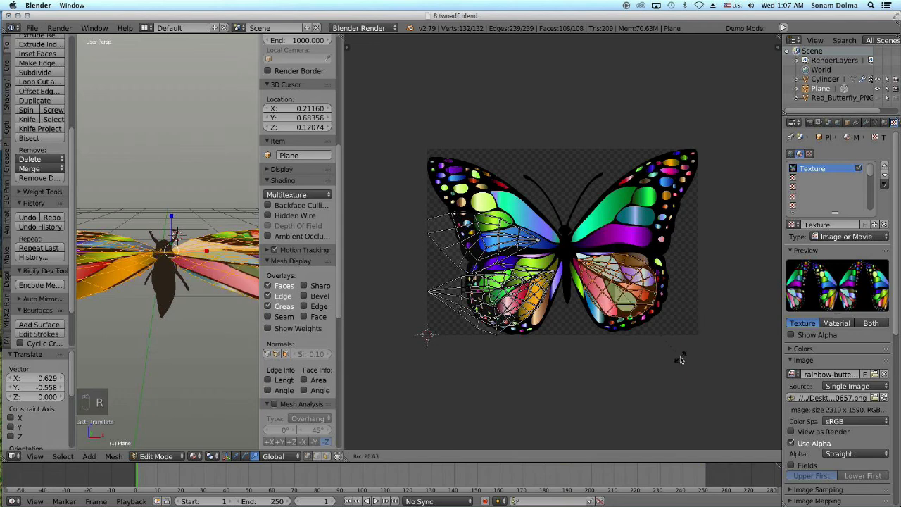
click(679, 358)
Fit the third UV island onto the upper-right wing of the image by moving, scaling and rotating it.
alt+right_click(449, 304)
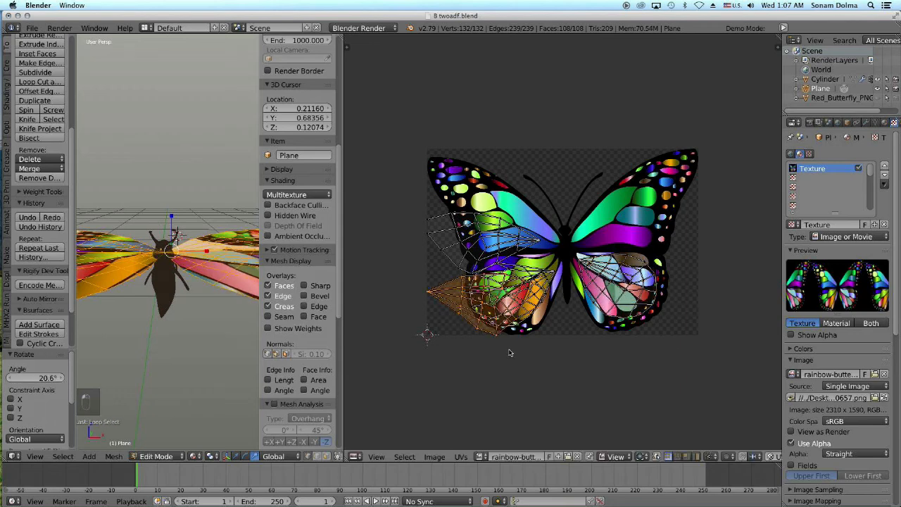
key(g)
click(674, 264)
key(s)
click(733, 217)
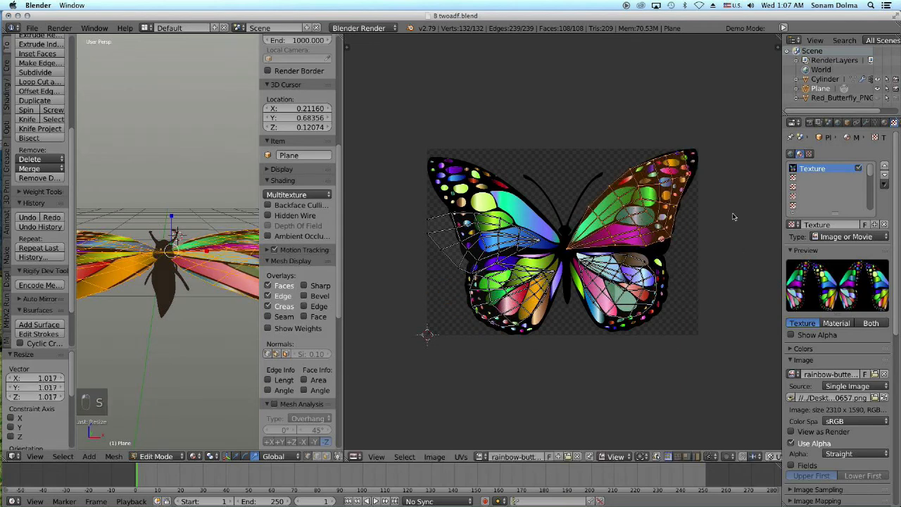
key(r)
click(733, 217)
Fit the last UV island onto the upper-left wing of the image, rotating it 13.2° and moving it into place.
right_click(465, 269)
key(s)
click(493, 260)
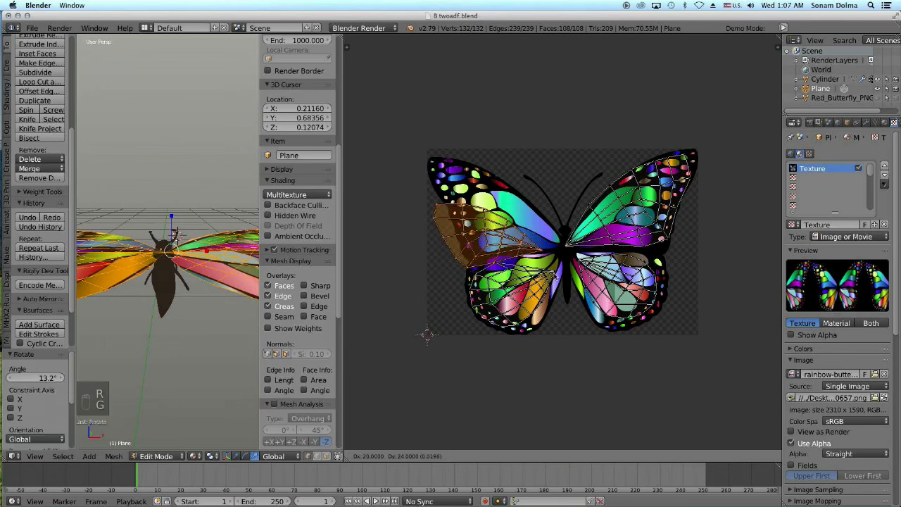
key(g)
click(564, 293)
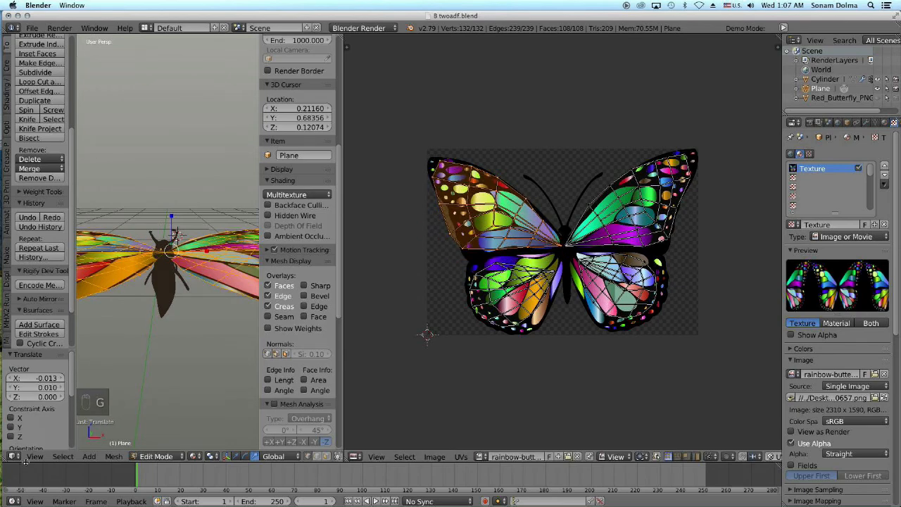
Widen the 3D view beside the UV editor, hide its properties sidebar, and show the wings from the top.
click(35, 457)
click(49, 403)
key(ctrl+Up)
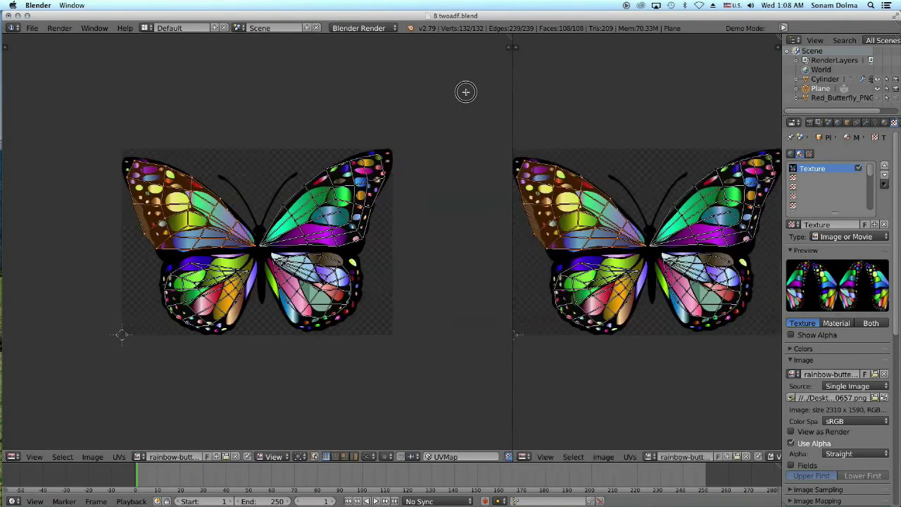
key(ctrl+Up)
middle_drag(211, 281, 387, 303)
key(n)
click(35, 456)
click(49, 402)
Move individual UV vertices so the island outlines follow the wing edges and roots in the image.
right_click(482, 243)
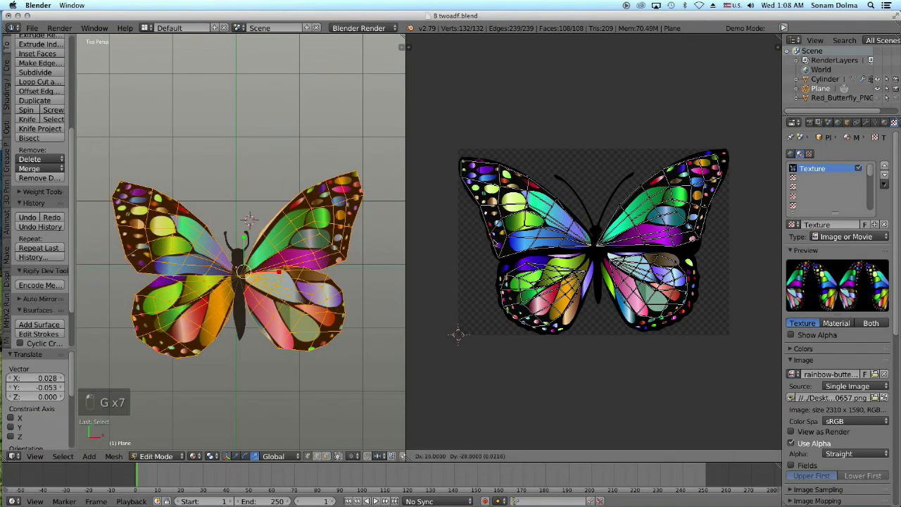
key(s)
click(619, 371)
key(g)
click(595, 257)
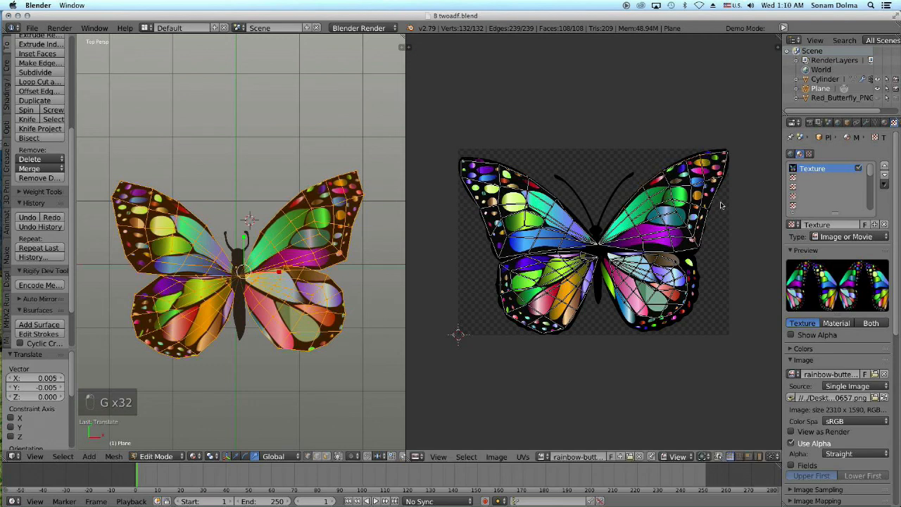
Scale the lower-right wing's UV island by 1.176 and move it to fill the wing in the image.
key(s)
click(702, 357)
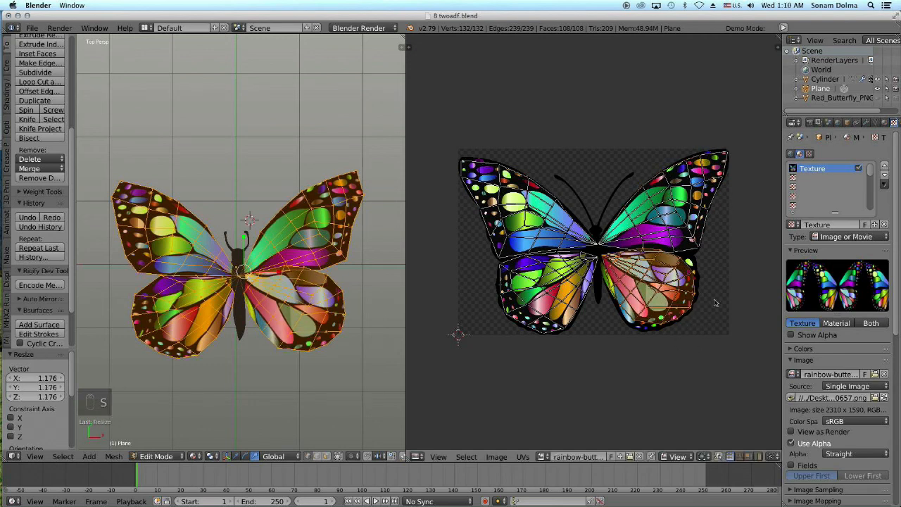
key(g)
click(718, 300)
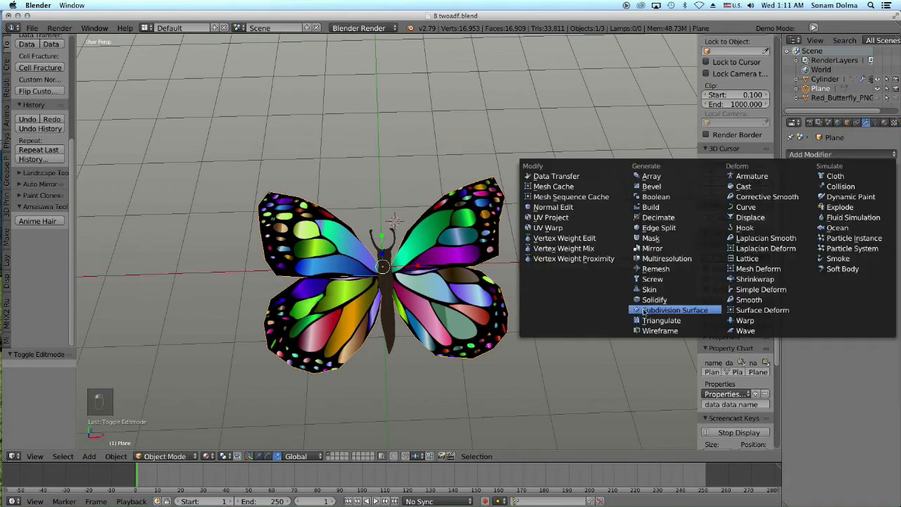
Add a Subdivision Surface modifier to the wings.
click(643, 310)
scroll(497, 352, down, 3)
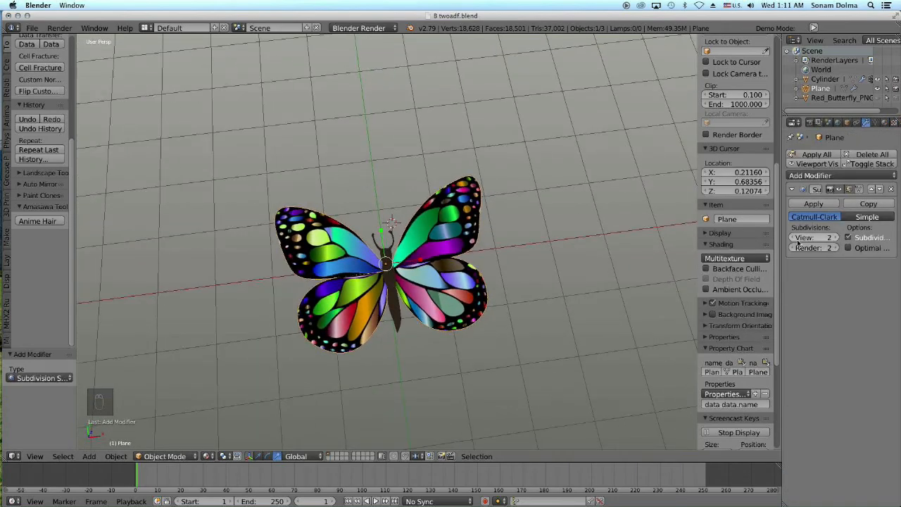
scroll(504, 354, up, 6)
Darken the body's diffuse color to RGB 0.012, 0.008, 0.006 and set its specular intensity to 0.010.
right_click(381, 310)
click(884, 122)
click(810, 299)
drag(827, 224, 826, 233)
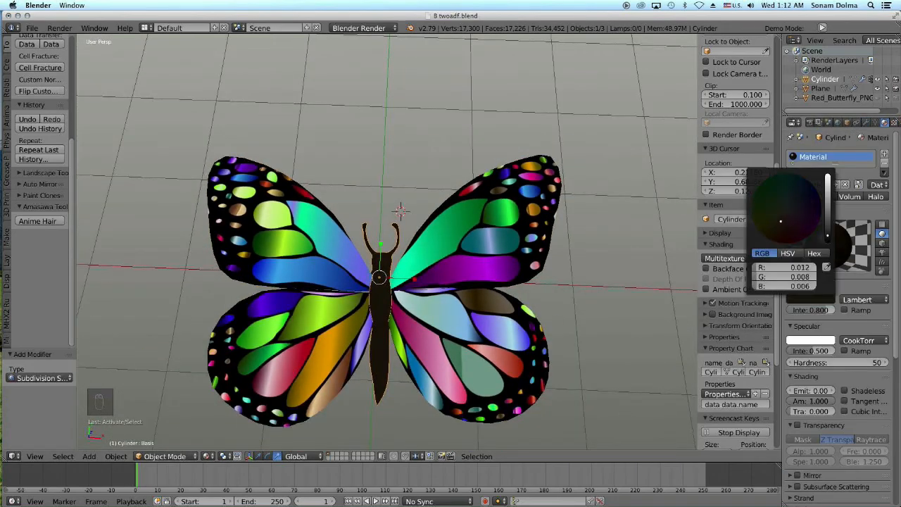
right_click(493, 331)
scroll(528, 346, down, 3)
middle_drag(528, 345, 521, 289)
scroll(517, 296, up, 3)
right_click(376, 292)
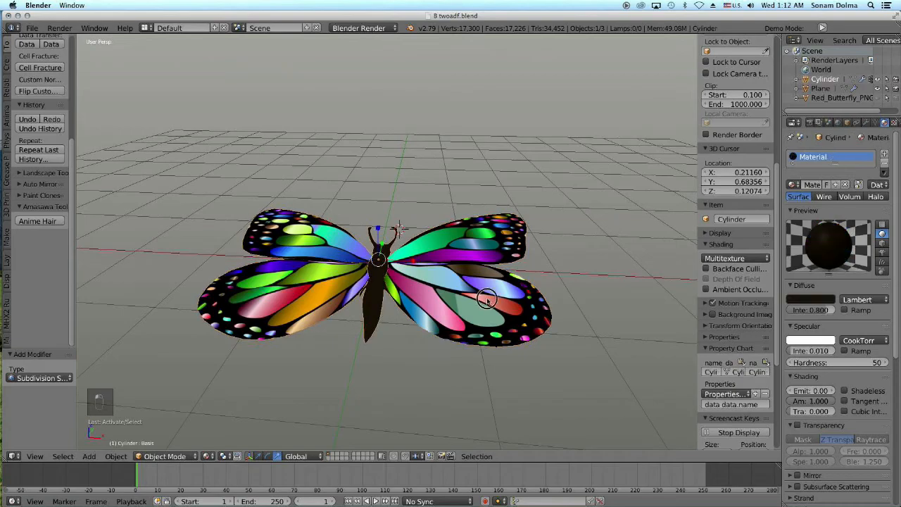
scroll(488, 174, down, 3)
middle_drag(488, 174, 485, 141)
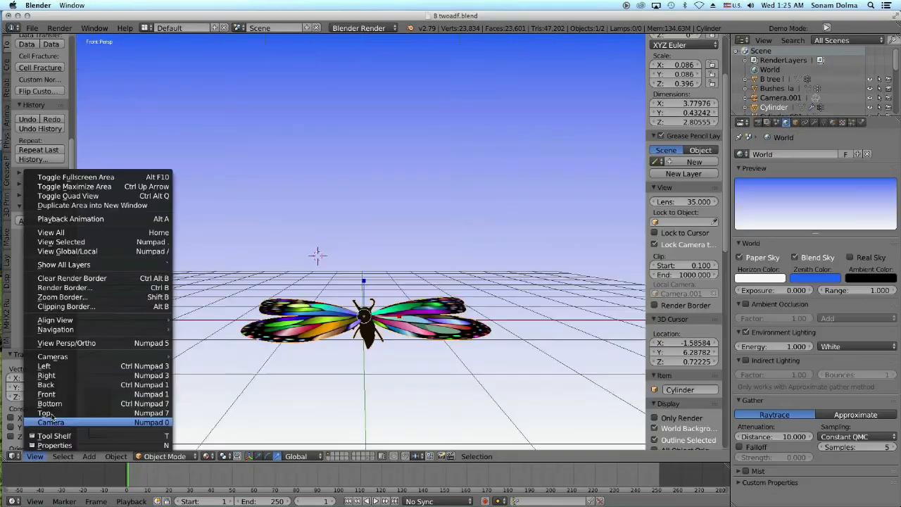
Turn off the world background display in the viewport.
click(51, 414)
middle_drag(410, 369, 516, 305)
scroll(676, 266, down, 5)
click(659, 279)
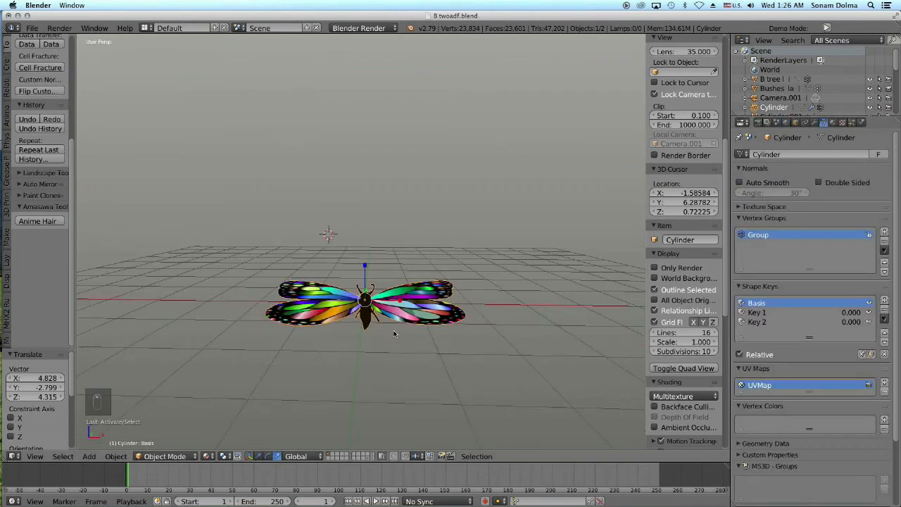
Add the shape key Key 3 to the joined butterfly and enter Edit Mode on it in top view.
middle_drag(395, 282, 394, 310)
click(164, 456)
click(176, 433)
key(KP_7)
scroll(291, 382, up, 4)
Select the upper and lower wings on one side, rotate them upright, and move their roots back to the body.
key(a)
alt+right_click(414, 240)
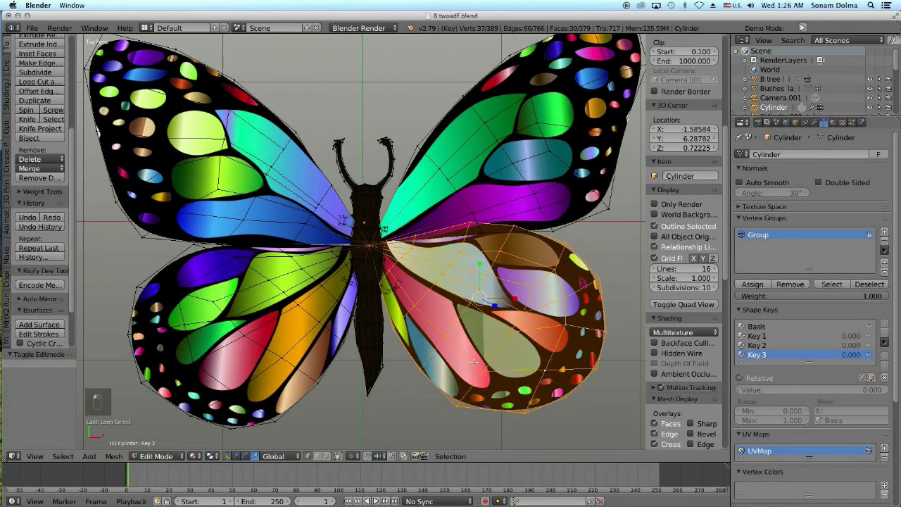
middle_drag(537, 277, 310, 184)
middle_drag(422, 394, 422, 338)
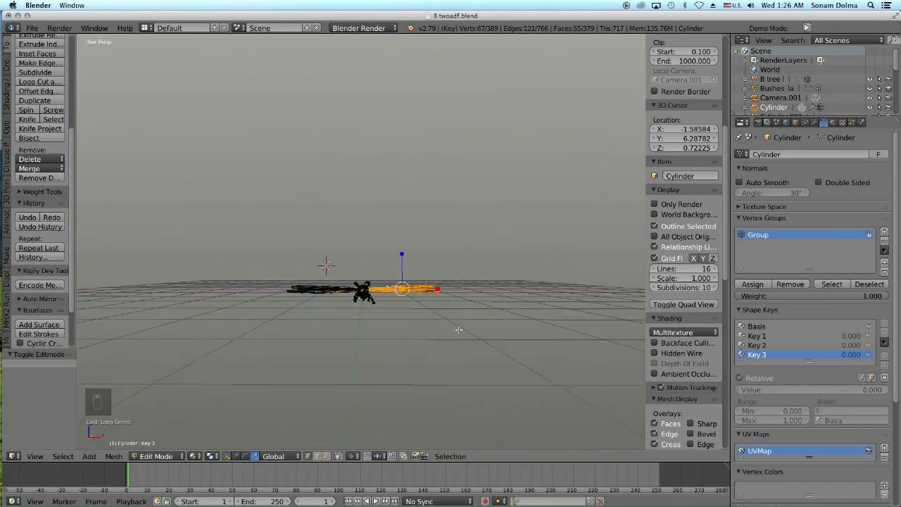
key(r)
click(438, 382)
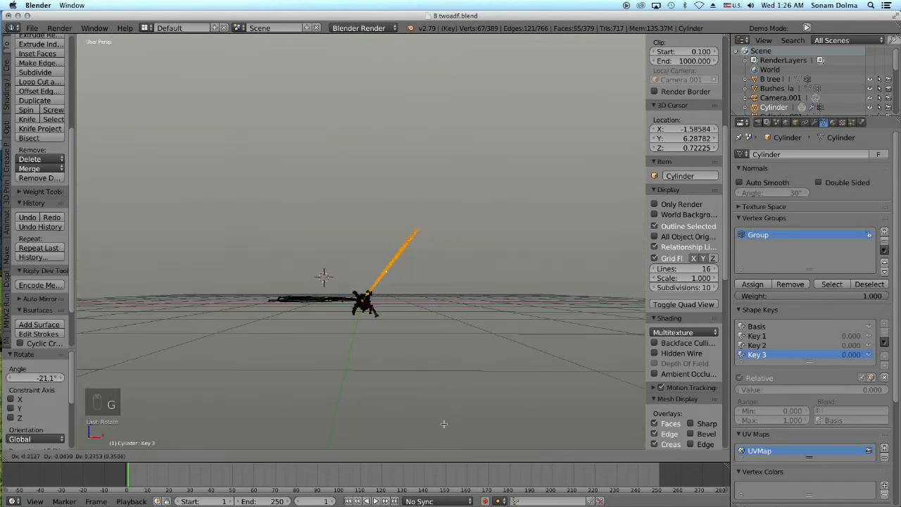
click(443, 424)
middle_drag(443, 424, 479, 323)
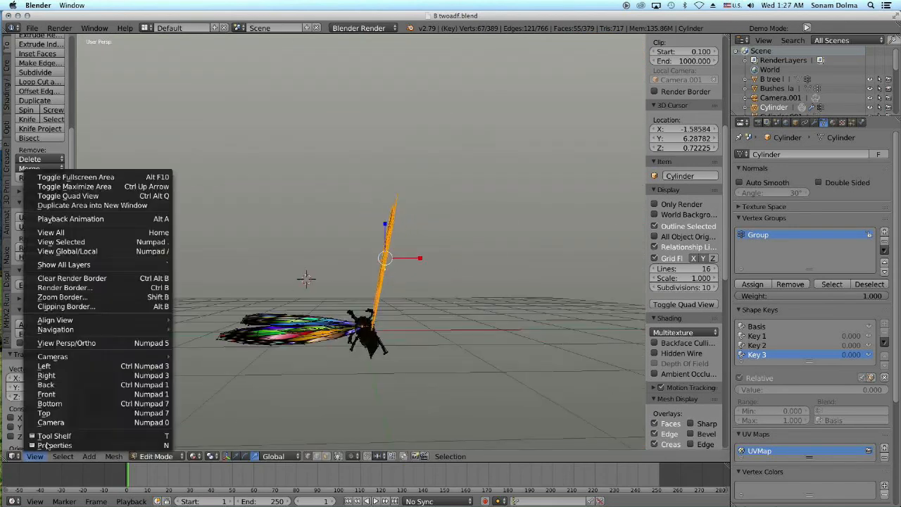
Shape the raised wings in Key 3 by moving their parts and edge vertices into an upright, closed pose.
click(43, 412)
key(g)
key(g)
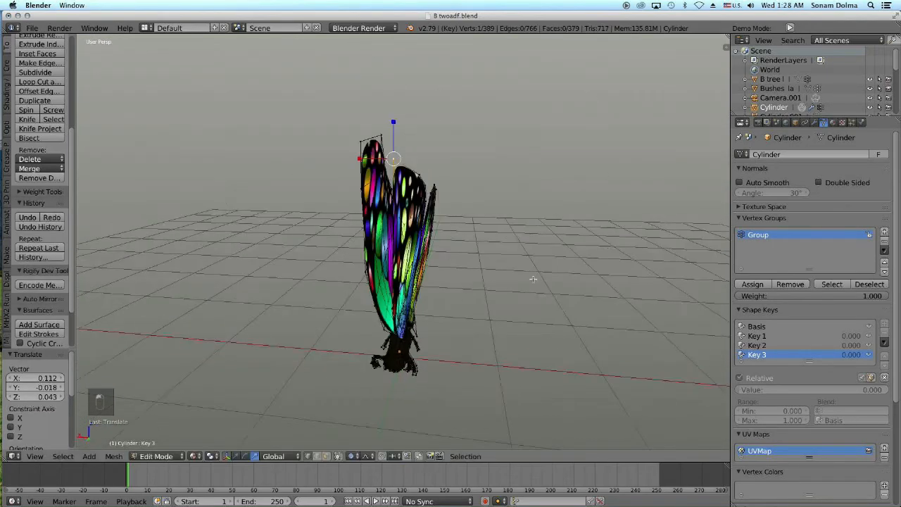
key(g)
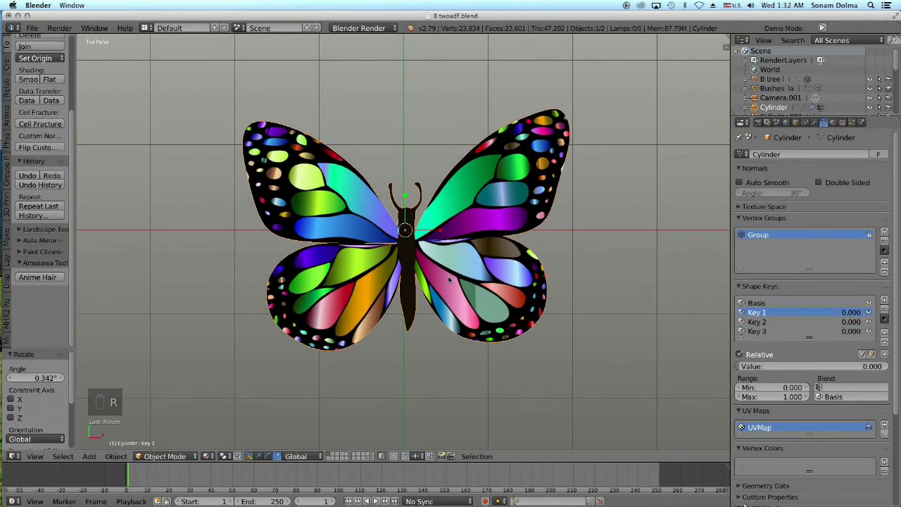
Add an armature, reset the 3D cursor to the scene center and snap the armature onto it at the butterfly.
key(shift+a)
click(486, 328)
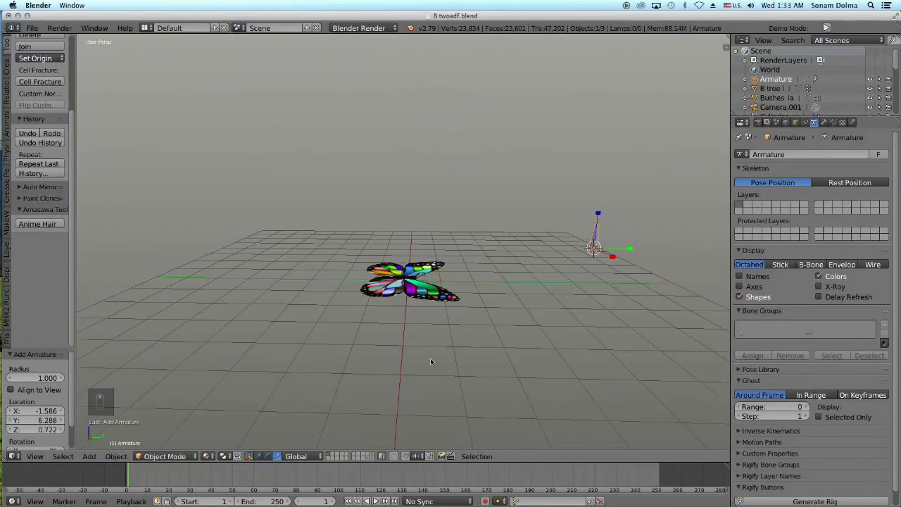
key(shift+s)
click(427, 331)
key(shift+s)
click(493, 366)
key(shift+s)
click(467, 324)
middle_drag(456, 333, 453, 321)
Rotate the armature about -91° around X to lie along the butterfly's body and move it into place in top view.
click(36, 456)
key(r)
click(545, 362)
key(g)
key(r)
click(35, 456)
click(45, 413)
key(g)
click(476, 367)
Enable X-Ray display for the armature, then scale and move its bone to fit the butterfly's body.
click(819, 287)
scroll(493, 293, up, 3)
key(s)
click(500, 290)
key(g)
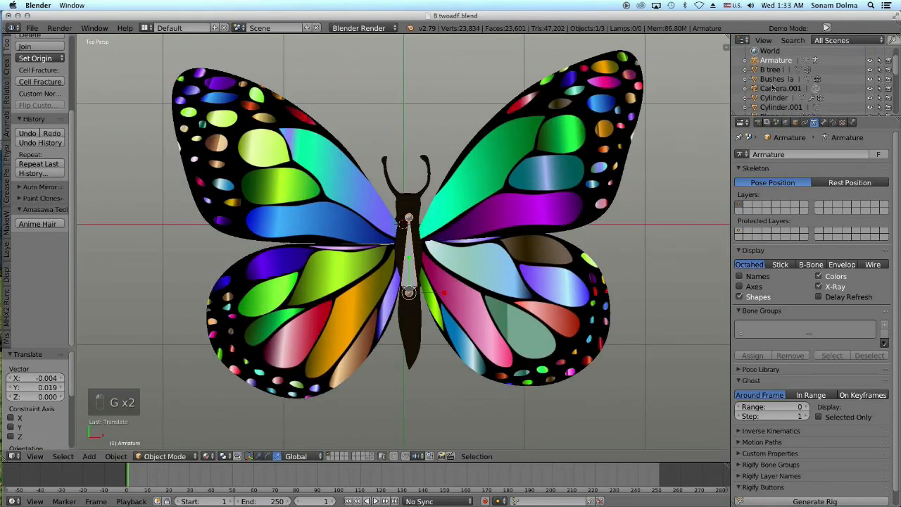
Parent the butterfly mesh Cylinder to the Armature in the Outliner and reselect the Armature.
click(773, 88)
drag(756, 63, 758, 62)
click(753, 100)
click(774, 60)
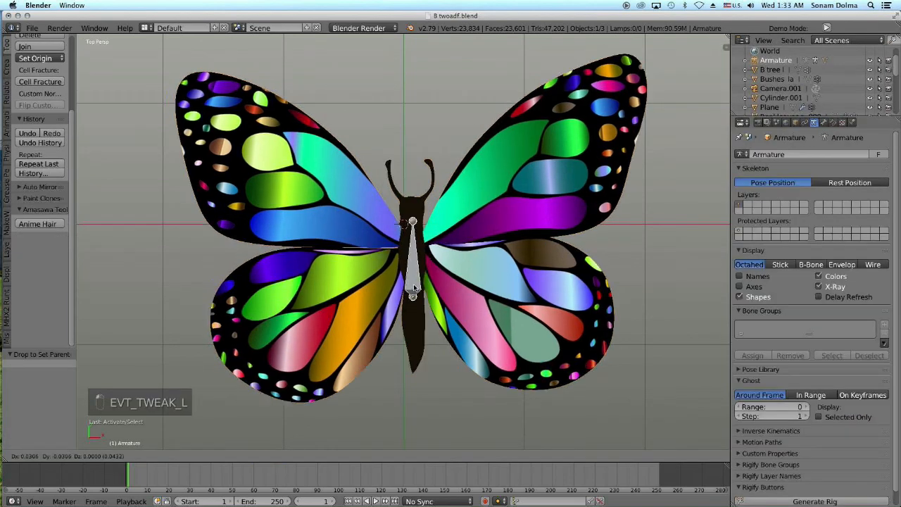
Switch the armature to Pose Mode and return it to Object Mode.
scroll(409, 351, down, 2)
click(166, 456)
click(156, 422)
click(134, 458)
click(136, 435)
Turn on the meadow landscape layer, select the ground and toggle the viewport display of its particle systems.
scroll(585, 369, down, 2)
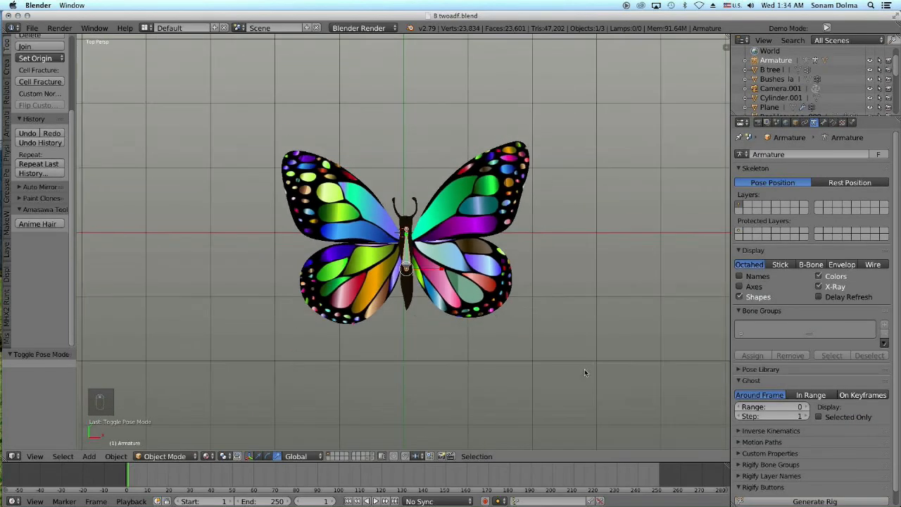
middle_drag(585, 369, 50, 297)
click(6, 255)
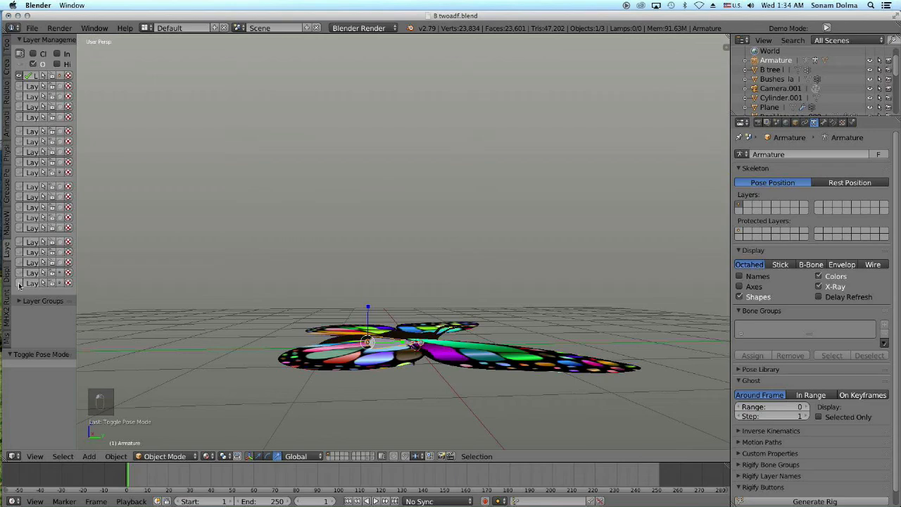
click(19, 283)
click(19, 273)
click(19, 272)
right_click(423, 296)
click(852, 122)
click(869, 176)
click(869, 166)
Select the butterfly's armature, move it over the meadow in top view and scale it down to 0.06.
key(g)
right_click(405, 343)
right_click(394, 343)
key(g)
click(283, 370)
click(35, 457)
click(44, 413)
scroll(514, 350, down, 3)
key(g)
click(652, 423)
key(s)
click(525, 381)
Lower the butterfly's armature about 0.21 units toward the ground and return to a close top view.
click(546, 423)
middle_drag(547, 423, 465, 320)
scroll(465, 319, down, 3)
scroll(465, 320, up, 4)
key(g)
click(308, 446)
click(35, 457)
click(44, 413)
scroll(445, 352, up, 5)
scroll(445, 352, up, 2)
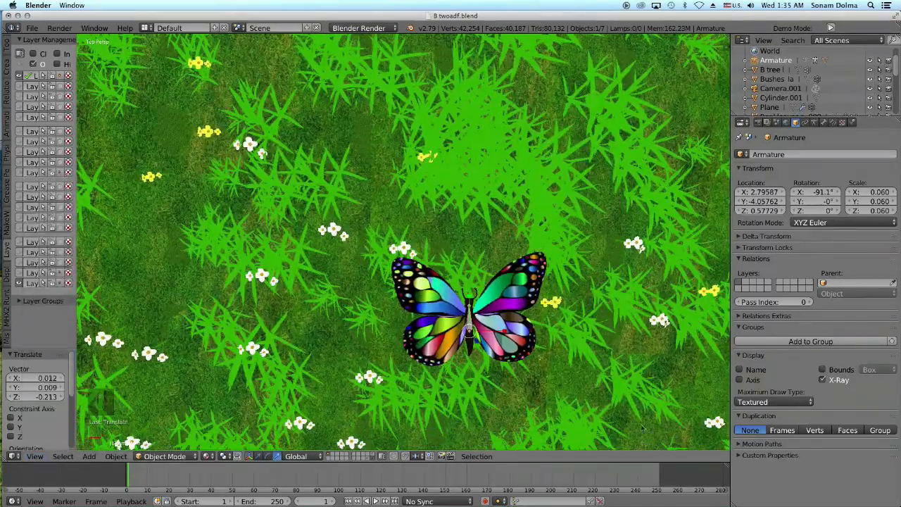
Rotate the butterfly's armature to about 24° around Z, reduce its scale to 0.028 and place it over the grass.
key(r)
click(644, 373)
key(s)
click(604, 366)
key(g)
click(642, 414)
key(s)
Duplicate the armature and butterfly mesh together, turn the copy to -35.5° around Z and place it beside the original.
shift+click(824, 64)
scroll(546, 189, down, 1)
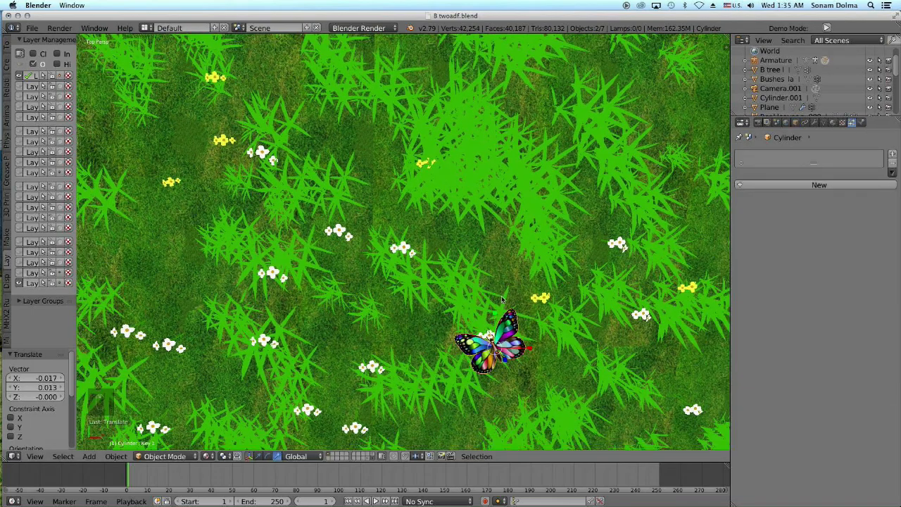
key(shift+d)
click(659, 278)
key(r)
click(678, 344)
key(g)
click(647, 339)
Select the first butterfly and set LocRot as the active keying set.
right_click(495, 345)
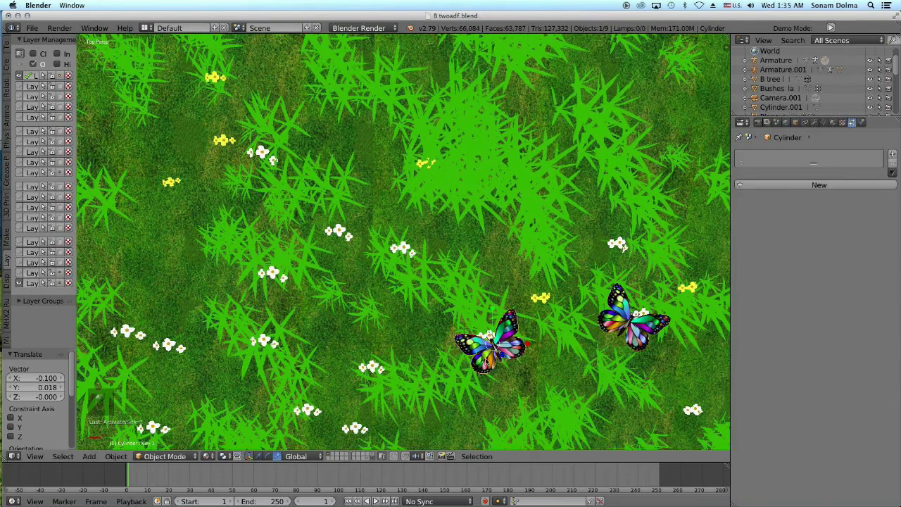
scroll(496, 347, down, 1)
click(526, 502)
click(542, 464)
Lower both butterfly armatures closer to the grass at frame 1 to keyframe their starting positions.
middle_drag(486, 282, 454, 260)
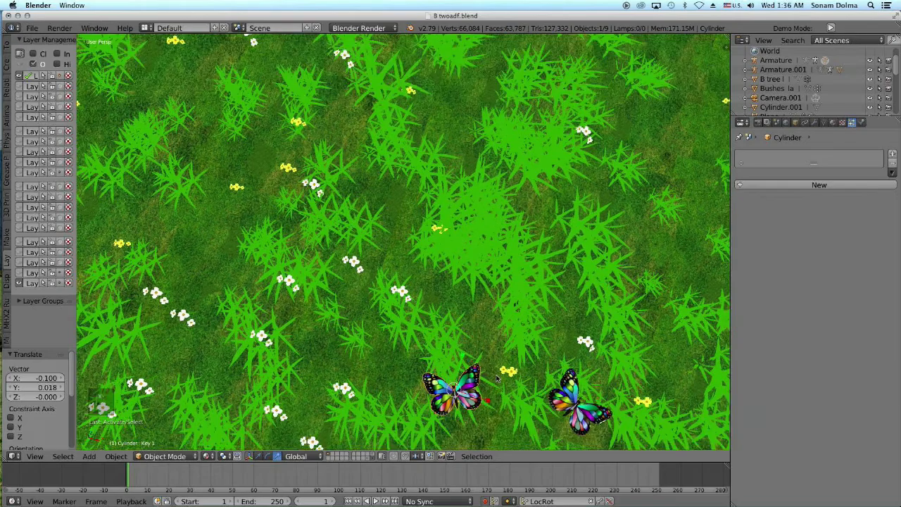
scroll(451, 261, down, 1)
click(35, 457)
click(51, 395)
middle_drag(340, 358, 307, 360)
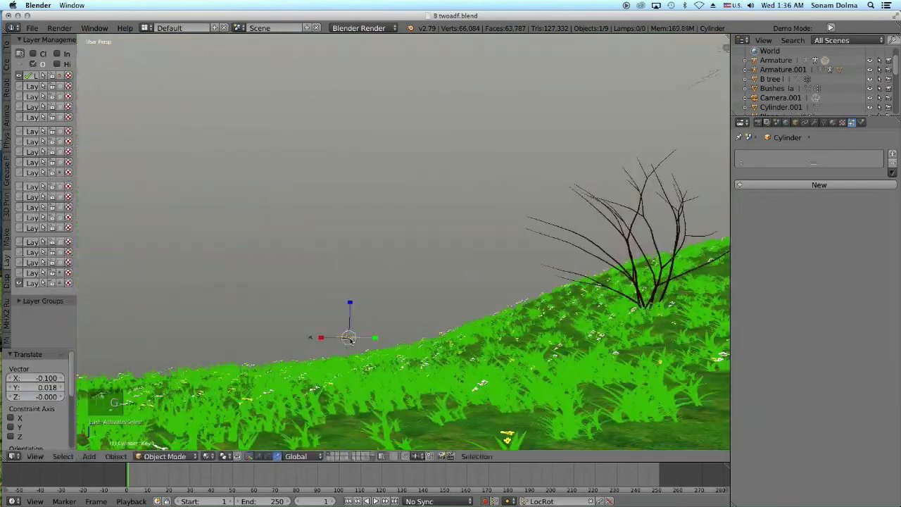
click(755, 61)
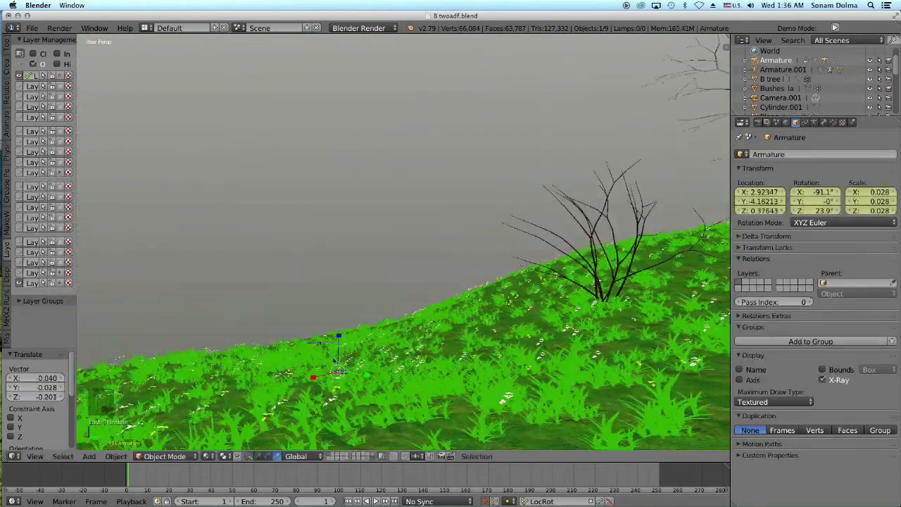
key(g)
click(368, 371)
Move both butterfly armatures farther across the meadow at frame 110 to keyframe their mid-flight positions.
click(361, 477)
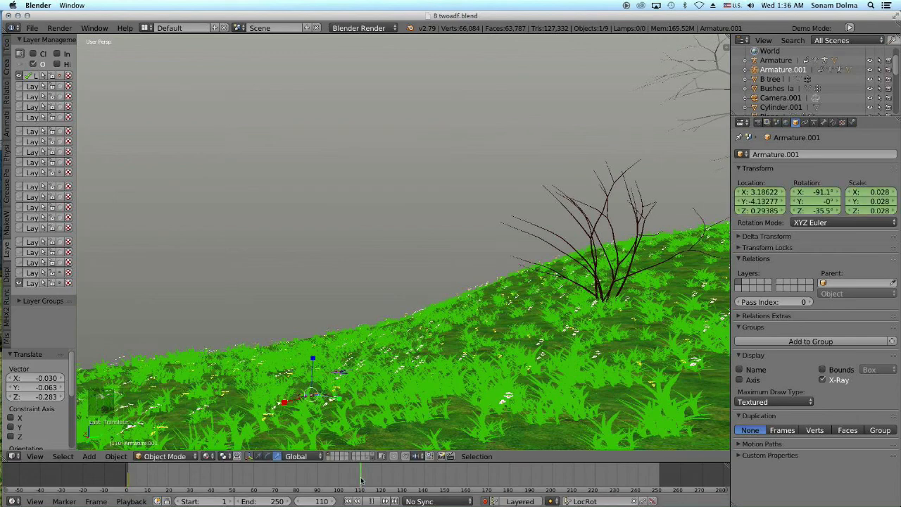
key(g)
click(415, 392)
right_click(340, 372)
click(620, 303)
Move both butterfly armatures on toward the hill at frame 250 to keyframe the end of their flight.
click(660, 477)
scroll(580, 376, down, 3)
click(713, 320)
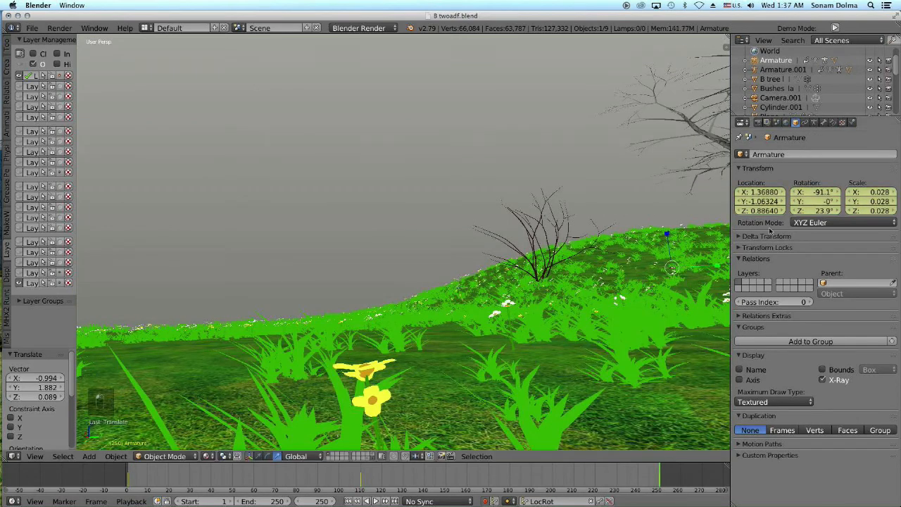
right_click(542, 303)
key(g)
click(98, 318)
Return to frame 1 in top view, select the first butterfly's mesh and show its shape keys.
click(128, 478)
click(34, 457)
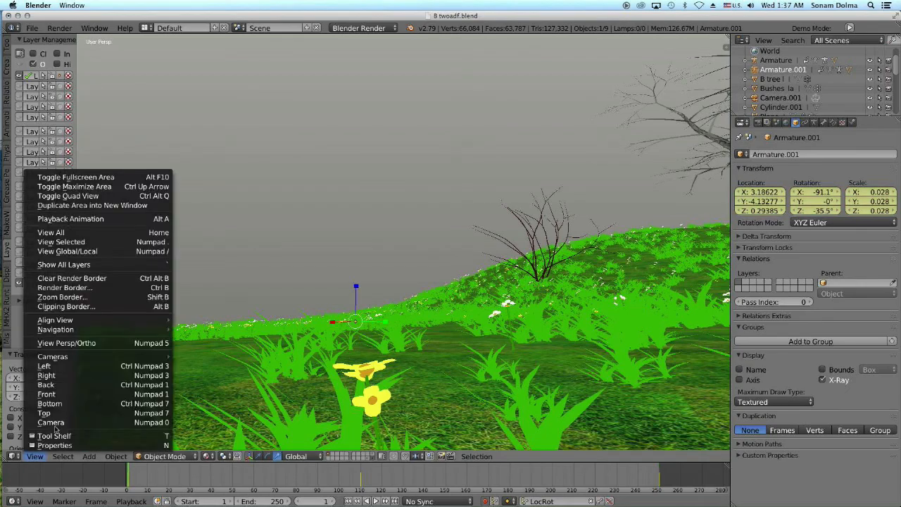
click(50, 413)
scroll(515, 338, up, 10)
right_click(515, 339)
click(825, 122)
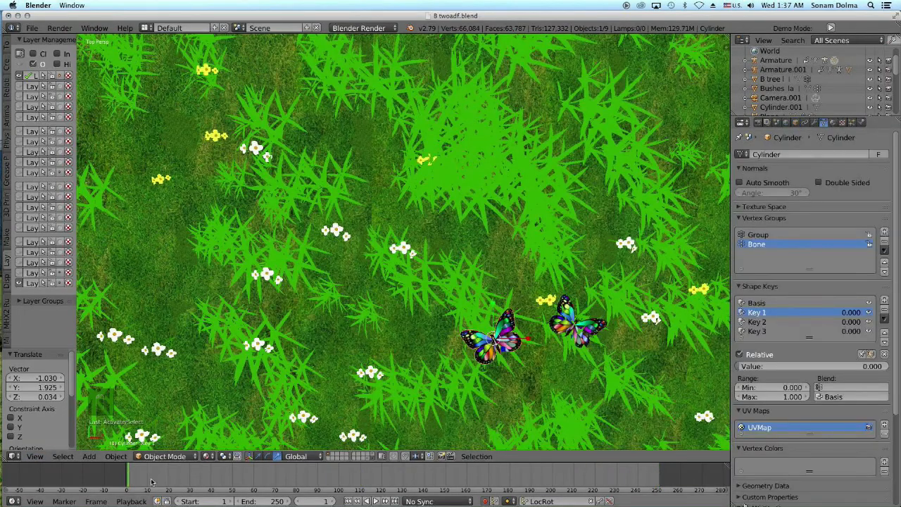
Keyframe the first butterfly's shape keys from frame 0 to 25, varying Key 3 between 0 and 1 and ending at 0.
click(128, 479)
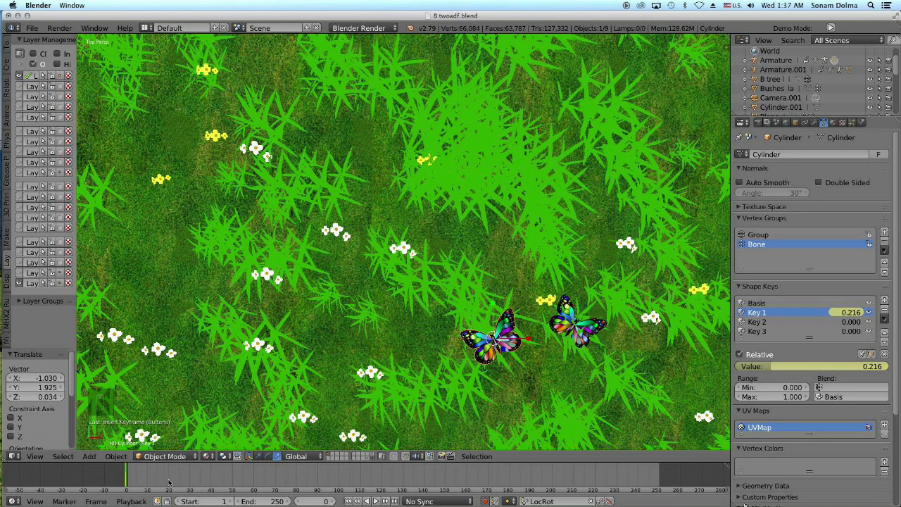
drag(750, 366, 815, 373)
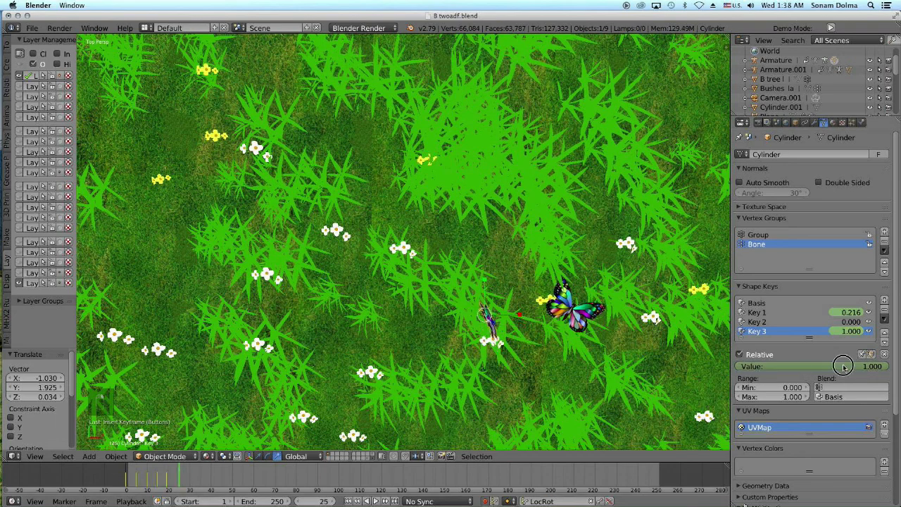
drag(843, 367, 750, 367)
key(i)
Repeatedly duplicate the wing-flap keyframes in the Dope Sheet until they fill the timeline up to frame 250.
click(34, 457)
click(12, 456)
click(39, 410)
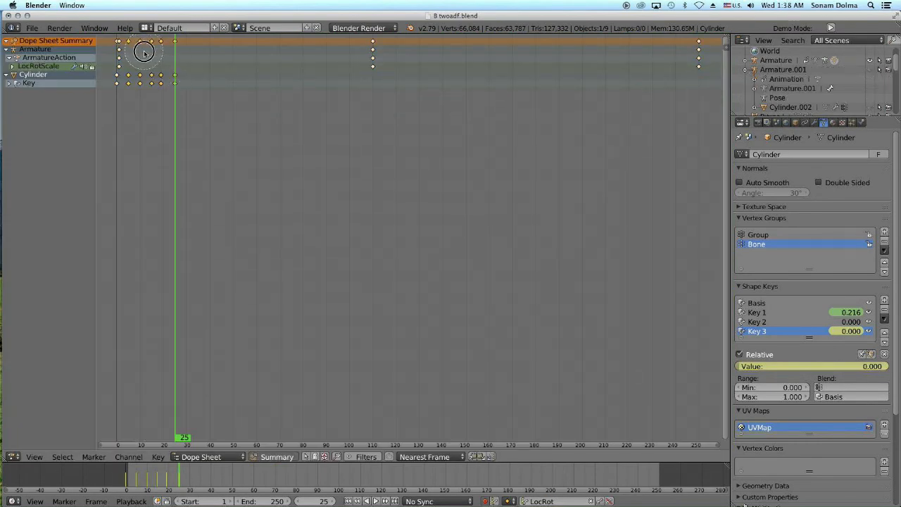
click(253, 123)
key(shift+d)
click(309, 158)
key(shift+d)
click(367, 161)
key(shift+d)
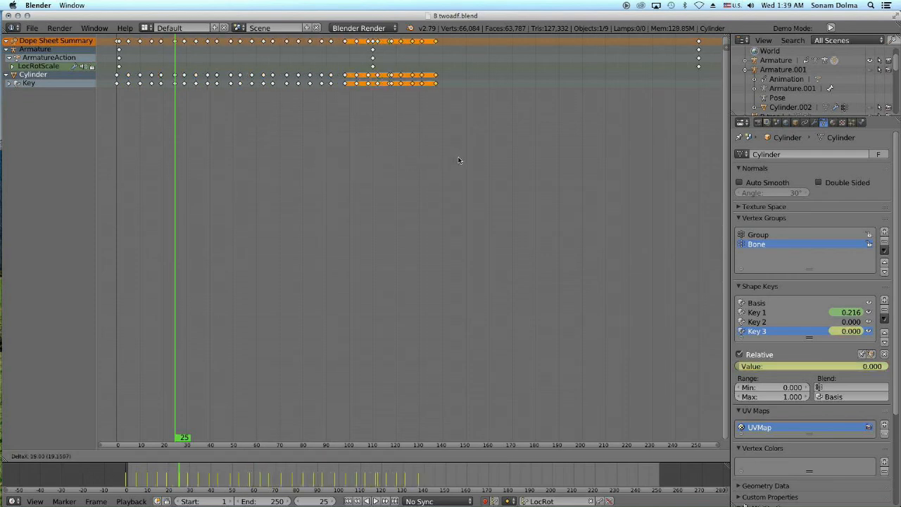
click(461, 158)
key(shift+d)
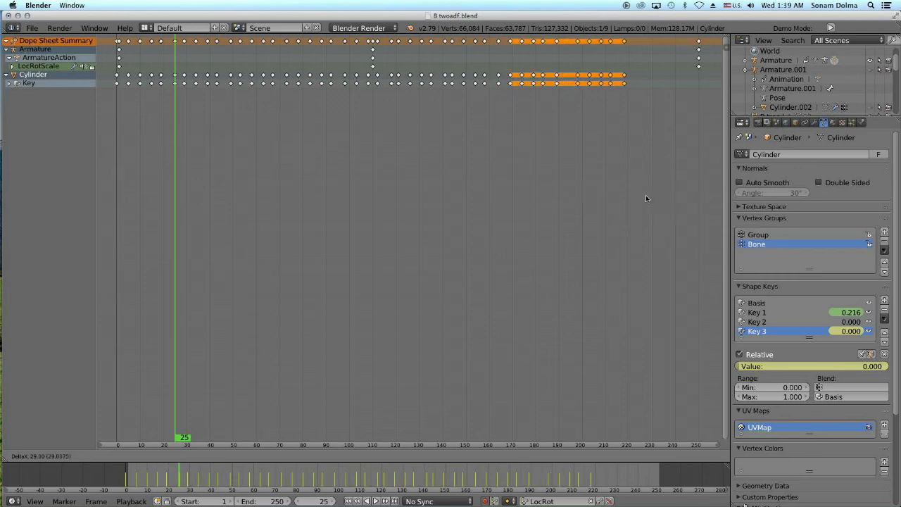
click(694, 196)
Return to the 3D View, switch the viewport to wireframe and play the flapping animation.
click(12, 457)
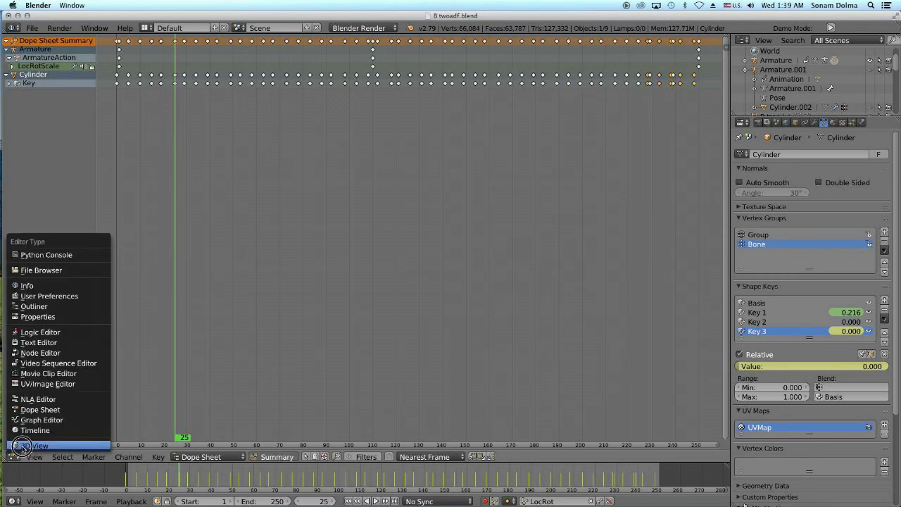
click(42, 498)
key(z)
click(372, 501)
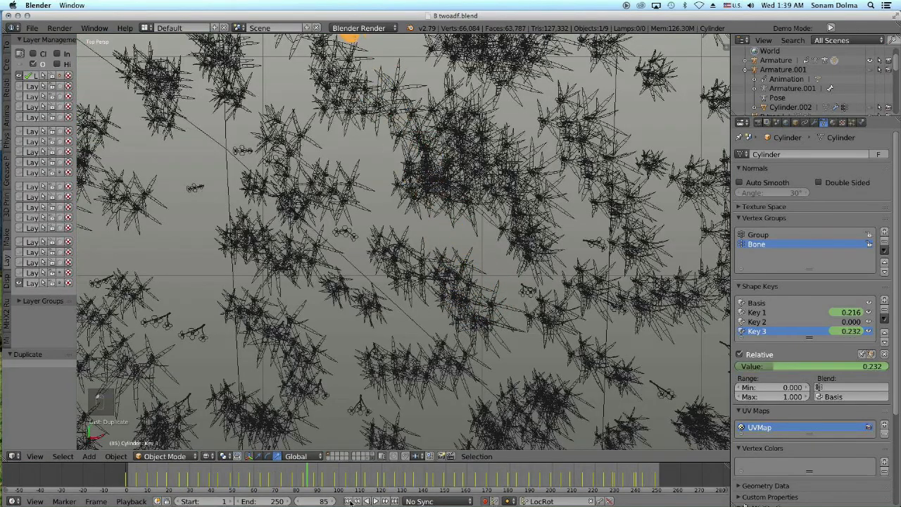
Check the butterflies' keyframes in the Dope Sheet, toggle Armature.001's visibility off and on, and return to the 3D View.
click(790, 71)
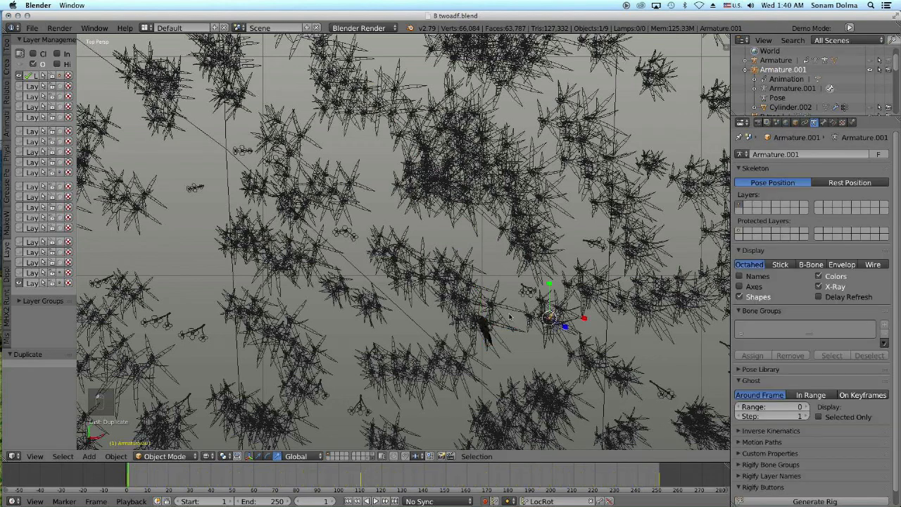
click(12, 457)
click(43, 411)
click(871, 70)
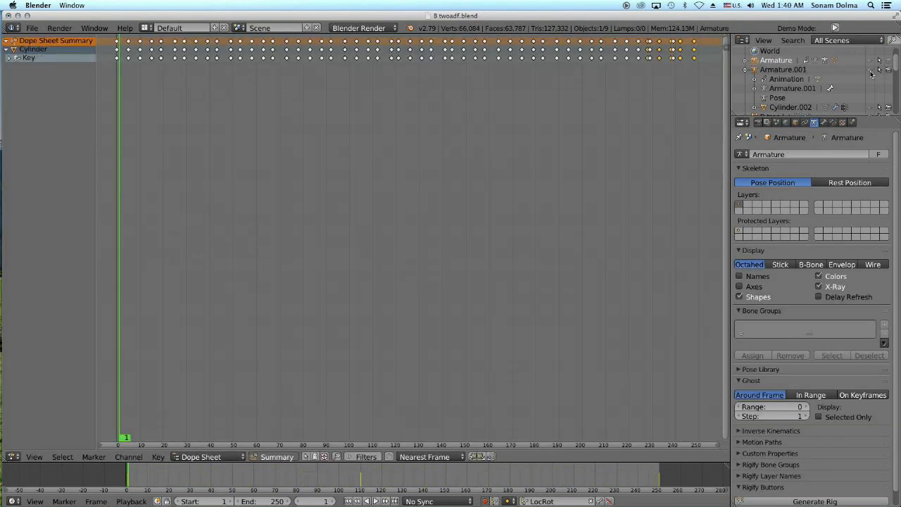
click(871, 72)
click(12, 457)
click(42, 446)
Play the animation, rewind it to frame 1 and restore the textured viewport display.
click(375, 500)
click(385, 501)
click(371, 501)
click(348, 501)
click(208, 456)
click(223, 414)
Nudge the second butterfly slightly at frame 1 and rotate its armature at frame 10 to change its heading.
right_click(566, 324)
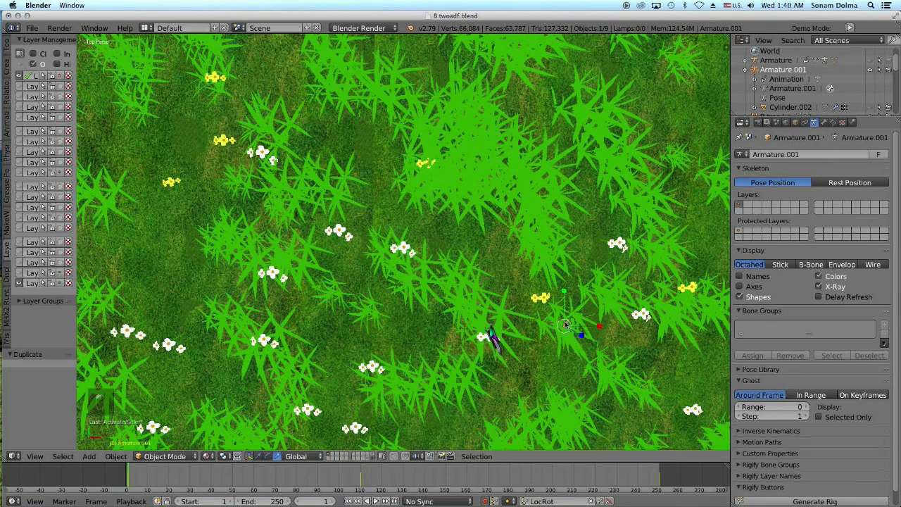
click(617, 368)
click(790, 107)
click(147, 481)
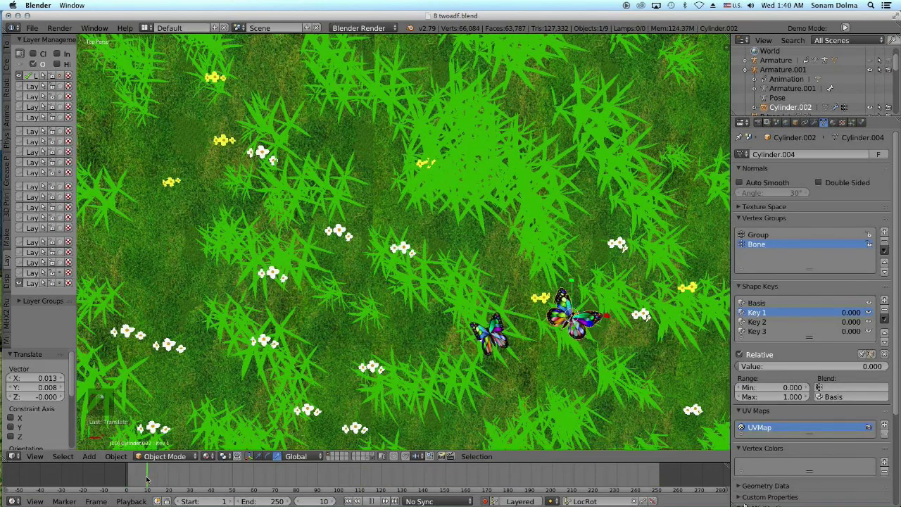
click(783, 69)
key(r)
click(638, 290)
Rotate the second butterfly's armature at frames 30 and 50 to keyframe further heading changes.
click(190, 480)
key(r)
click(619, 310)
click(233, 480)
key(r)
click(590, 340)
Rotate the second butterfly's armature at frame 90, finishing with a turn of about -67.4°.
click(317, 480)
scroll(493, 225, down, 4)
key(r)
click(521, 212)
key(r)
click(500, 219)
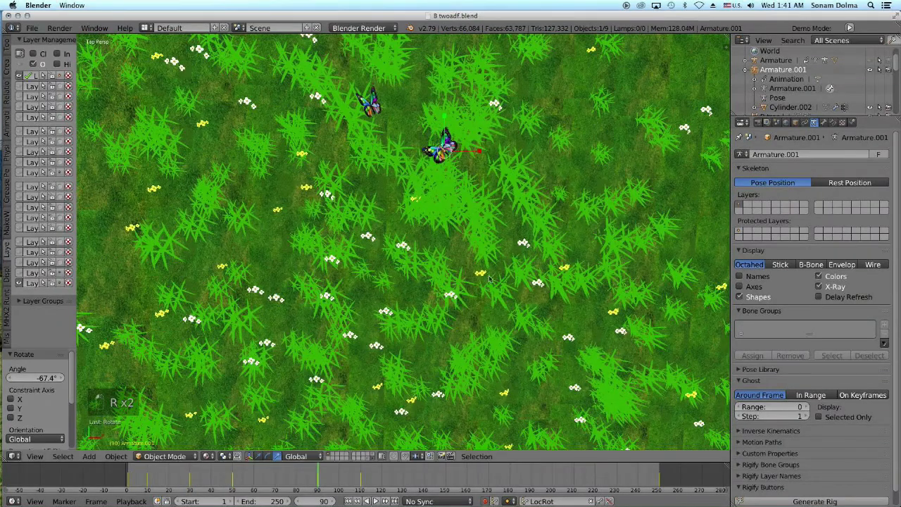
Return to frame 1 and review the second butterfly's armature keyframes in the Dope Sheet, then restore the 3D View.
click(507, 480)
scroll(491, 213, down, 3)
click(348, 501)
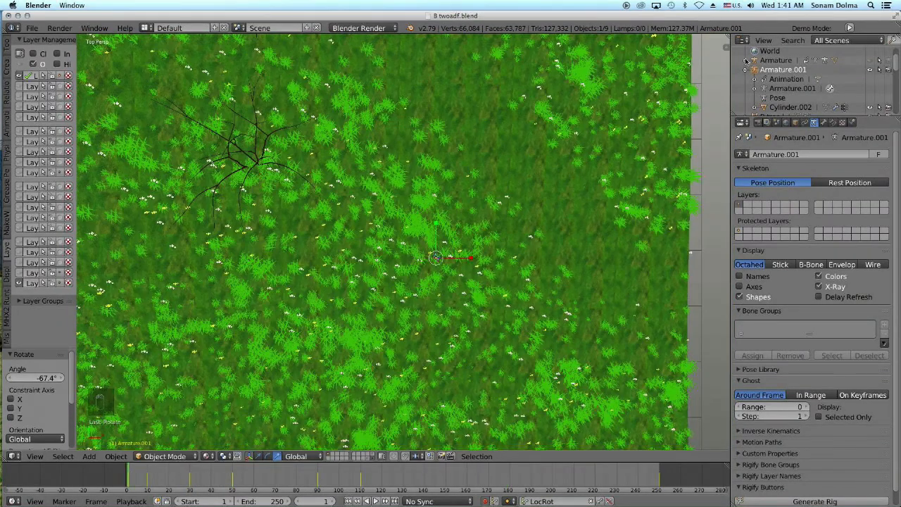
scroll(786, 110, down, 2)
click(13, 457)
click(31, 410)
click(14, 456)
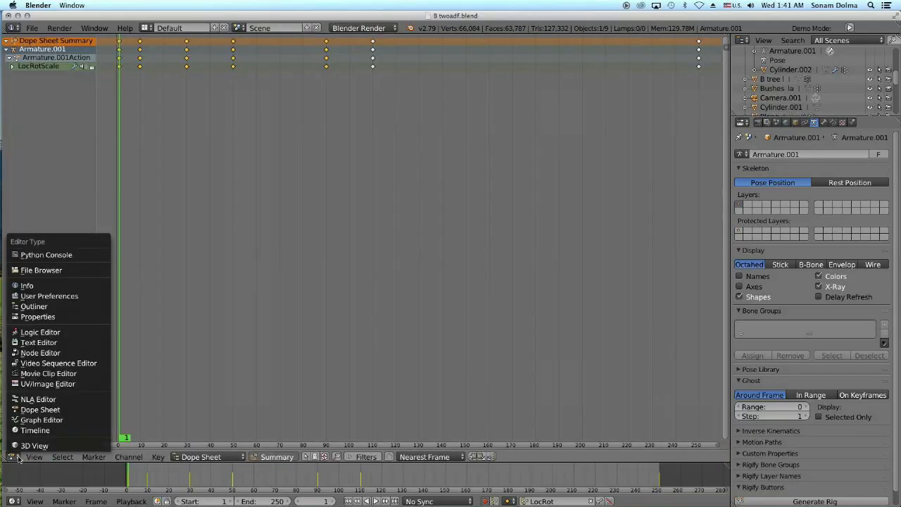
click(34, 445)
Select the second butterfly's wing mesh and keyframe its shape key at frame 1, then with a changed value at frame 5.
scroll(267, 352, up, 5)
scroll(450, 310, down, 3)
middle_drag(451, 310, 458, 211)
key(KP_7)
scroll(549, 310, up, 8)
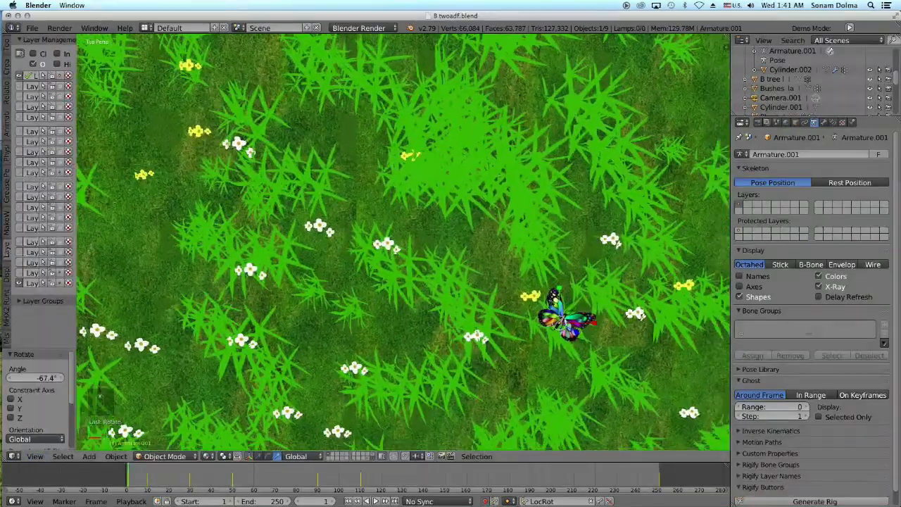
scroll(568, 310, down, 1)
right_click(569, 309)
key(i)
key(Right)
key(Right)
key(Right)
key(Right)
drag(761, 368, 744, 370)
key(i)
Continue the second butterfly's wing flapping by keyframing alternating shape key values on further frames up to frame 34.
key(Right)
key(Right)
key(Right)
key(Right)
key(Right)
click(158, 482)
key(i)
drag(832, 367, 863, 367)
click(168, 482)
click(190, 480)
key(i)
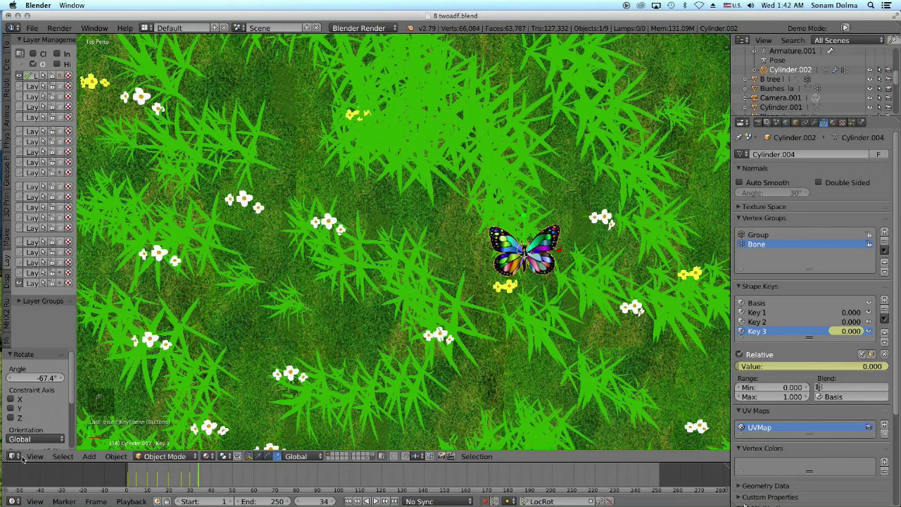
Duplicate the second butterfly's keyframes repeatedly along the Dope Sheet until they extend past frame 250.
key(shift+F12)
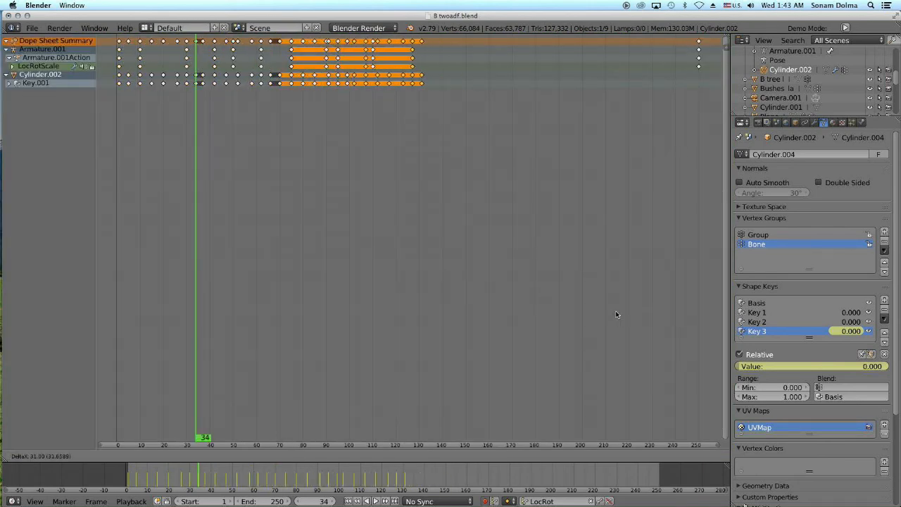
key(shift+d)
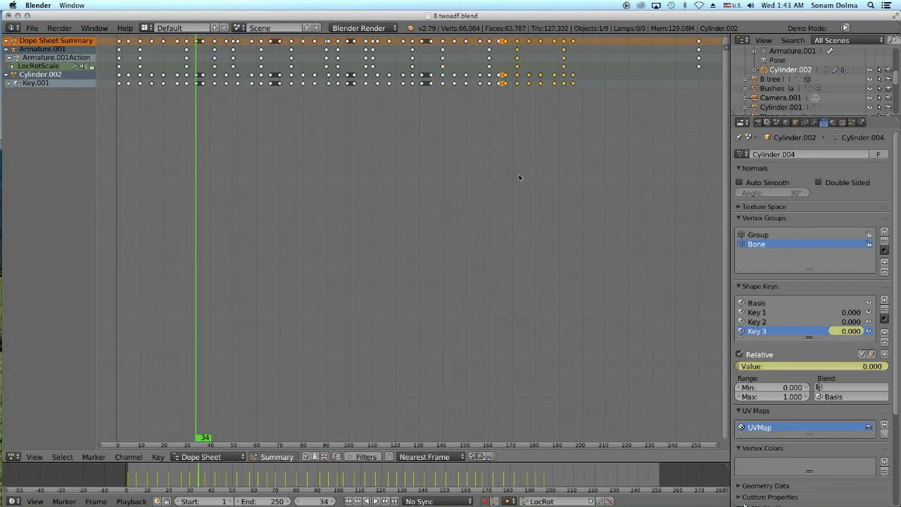
key(shift+F5)
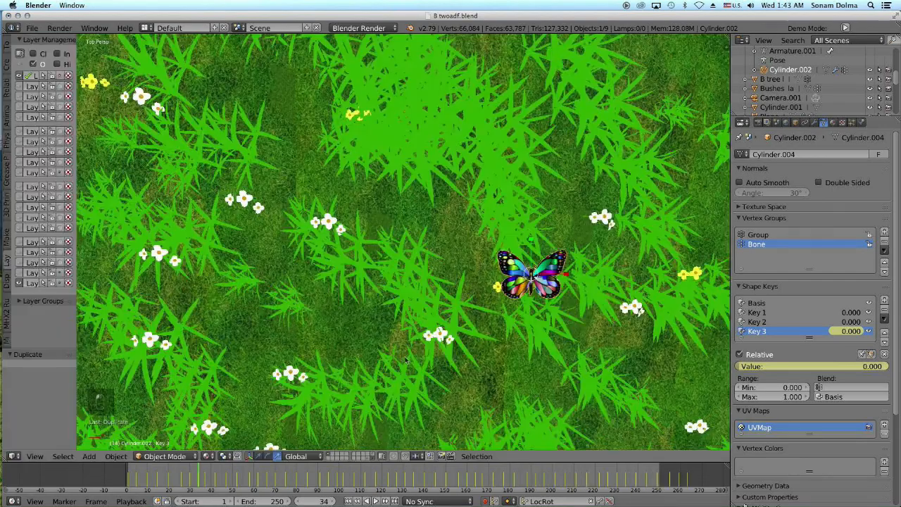
Switch to the camera view and make Camera.001 the active camera.
key(KP_0)
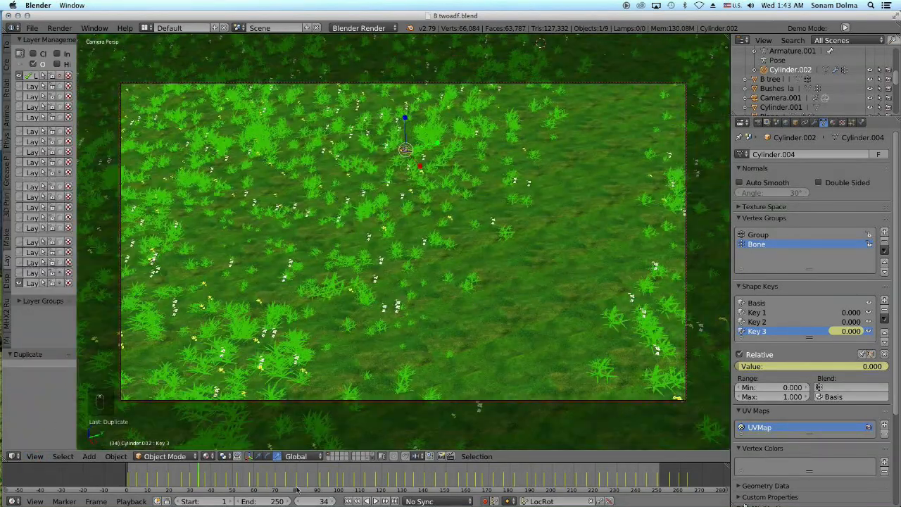
click(845, 98)
key(ctrl+KP_0)
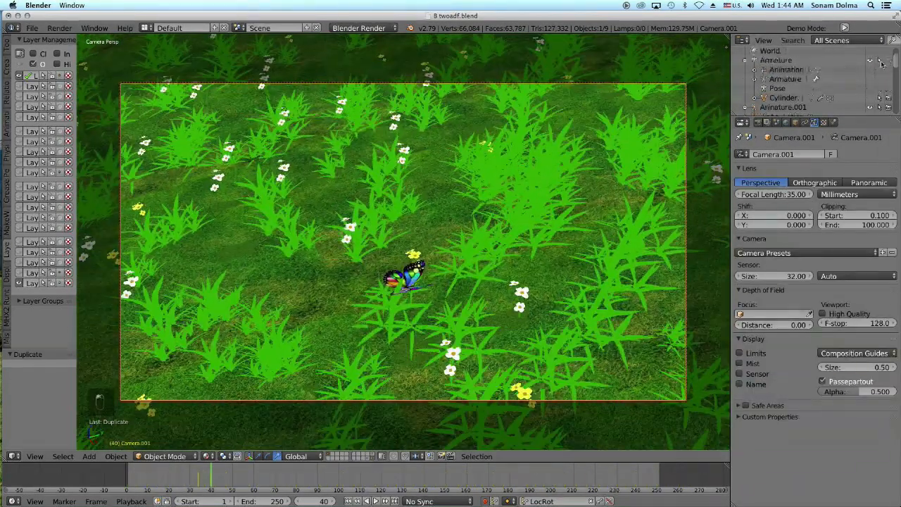
Delete Camera.001's keyframe at frame 34 in the Dope Sheet and go back to the 3D View.
click(13, 457)
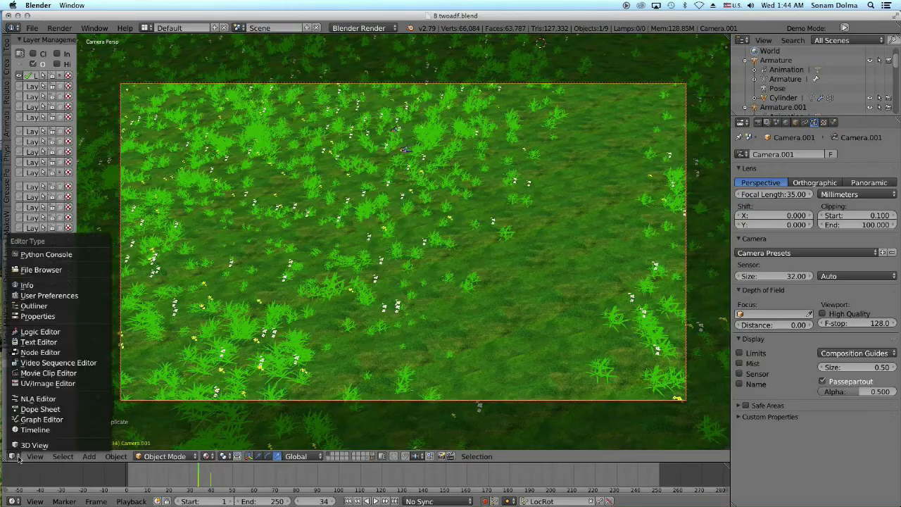
click(42, 463)
click(13, 457)
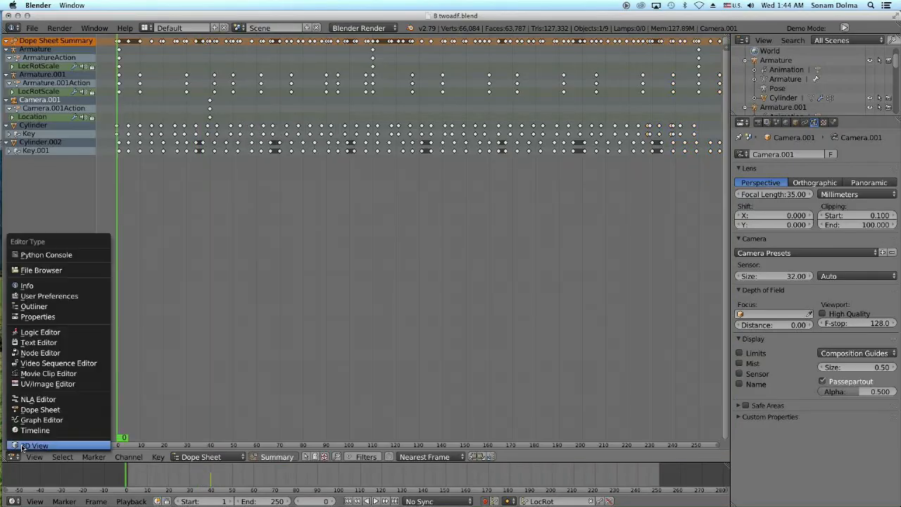
click(35, 500)
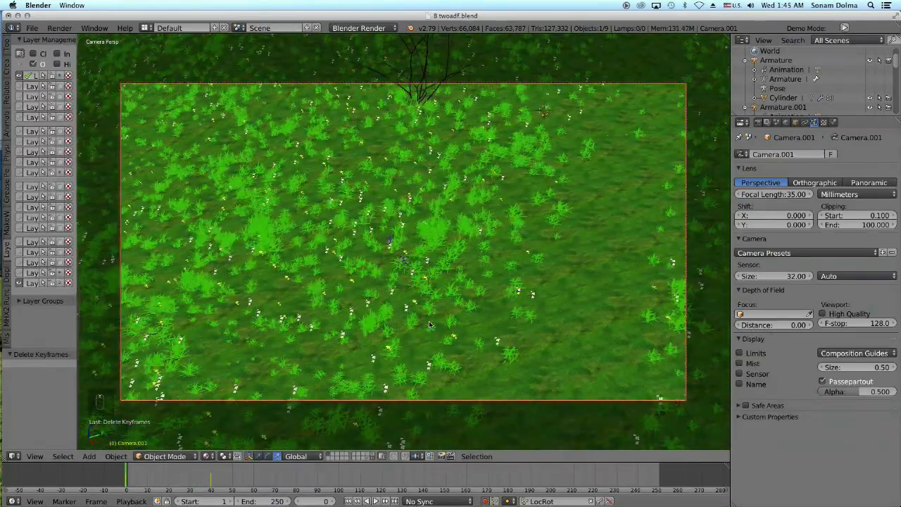
Select Camera.001 and, at frame 250, move it and rotate it in top view to aim at the meadow.
right_click(426, 328)
click(766, 97)
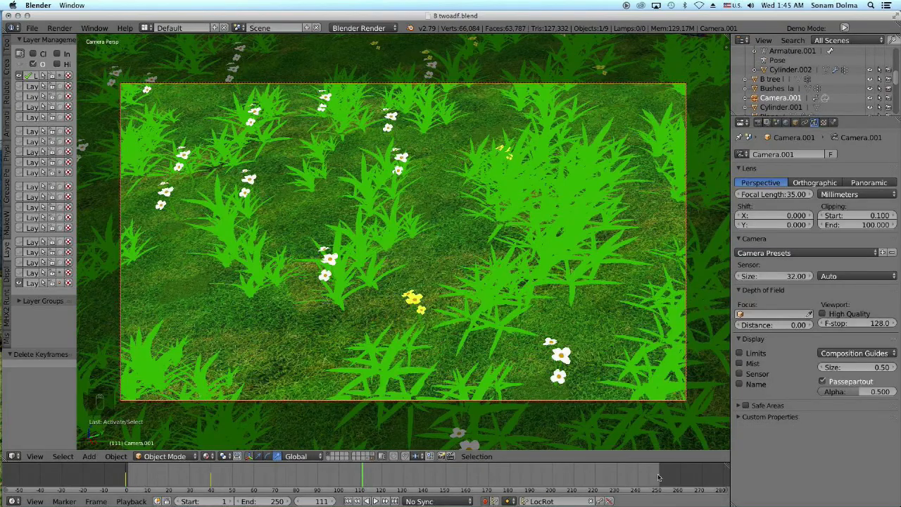
click(658, 478)
click(34, 456)
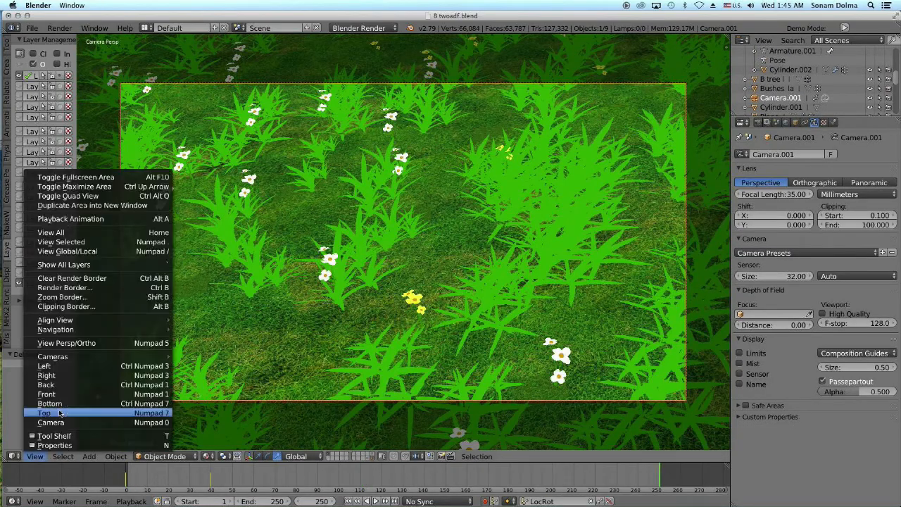
click(70, 460)
key(r)
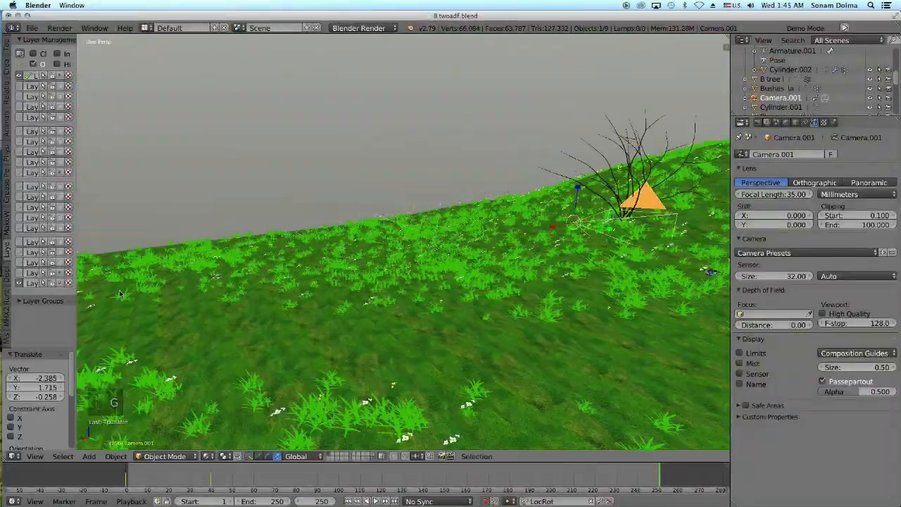
key(KP_7)
key(r)
click(392, 236)
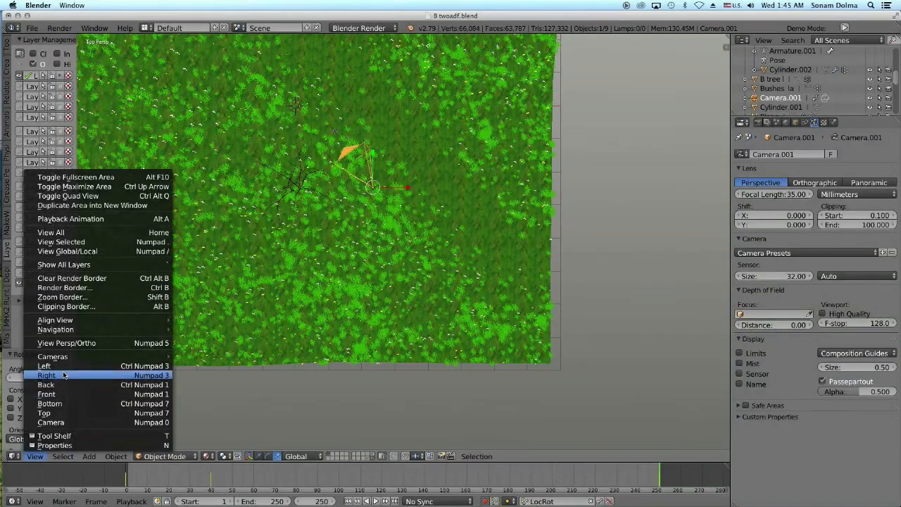
Fine-tune Camera.001's rotation and position through the camera view to frame the butterfly on the hillside at frame 250.
click(63, 375)
key(KP_0)
key(r)
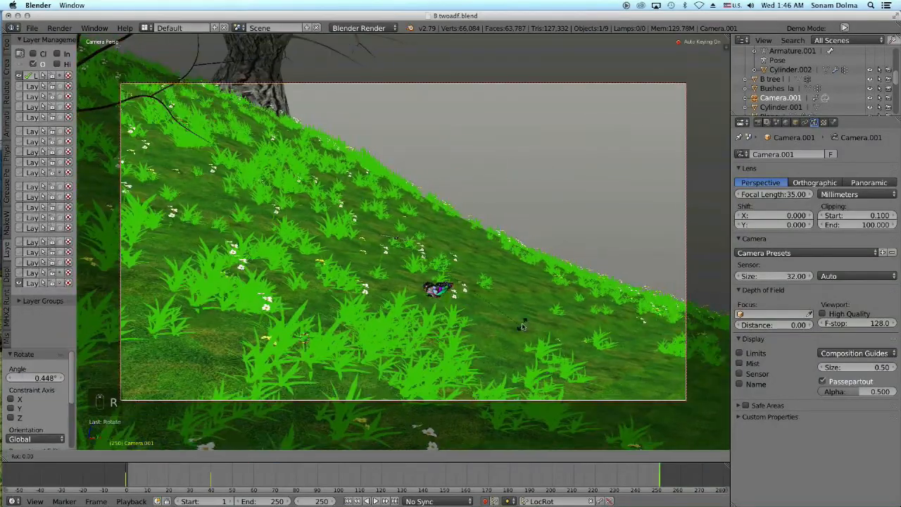
key(g)
middle_click(504, 306)
click(504, 310)
key(g)
click(464, 359)
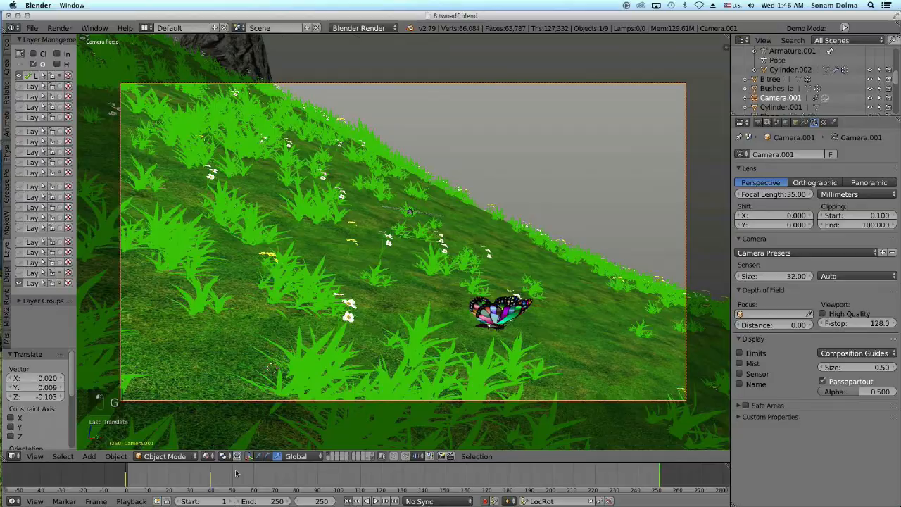
Play and scrub the camera animation, switching the viewport to textured shading to check the butterflies in the shot.
key(shift+Left)
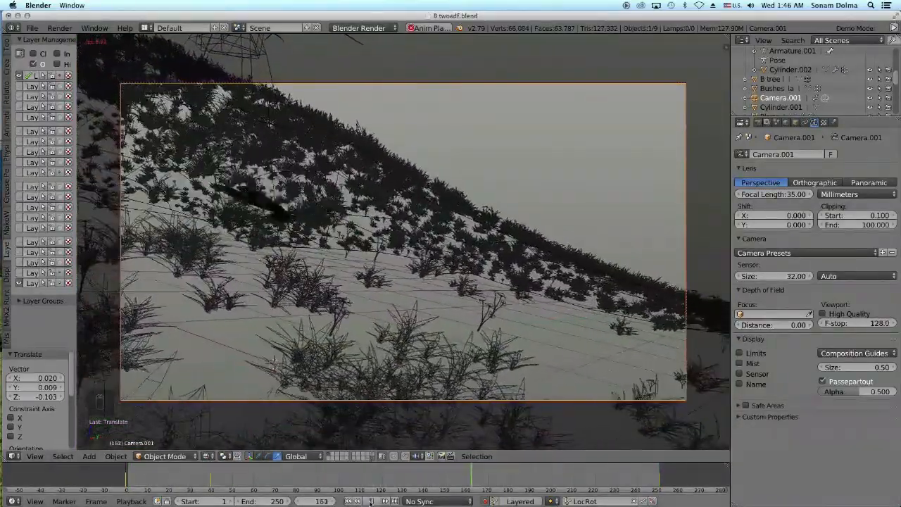
key(alt+a)
click(659, 481)
drag(659, 482, 257, 483)
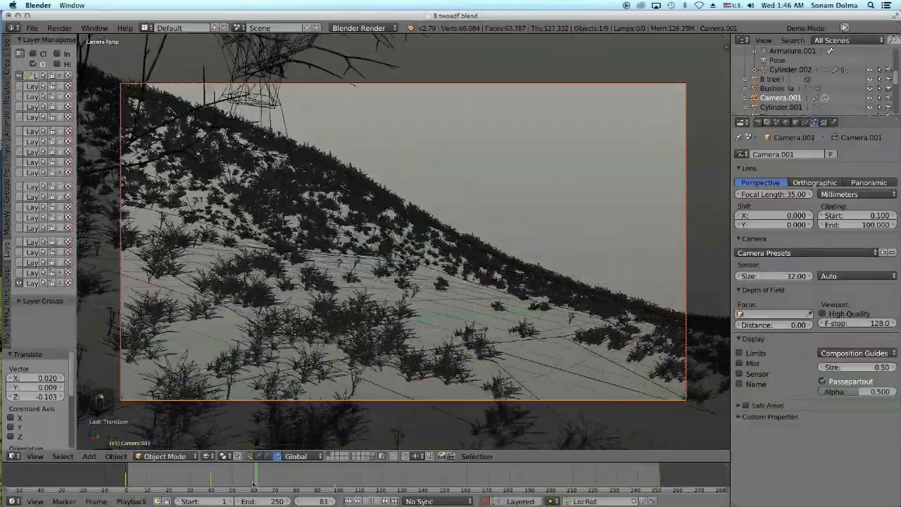
key(shift+alt+a)
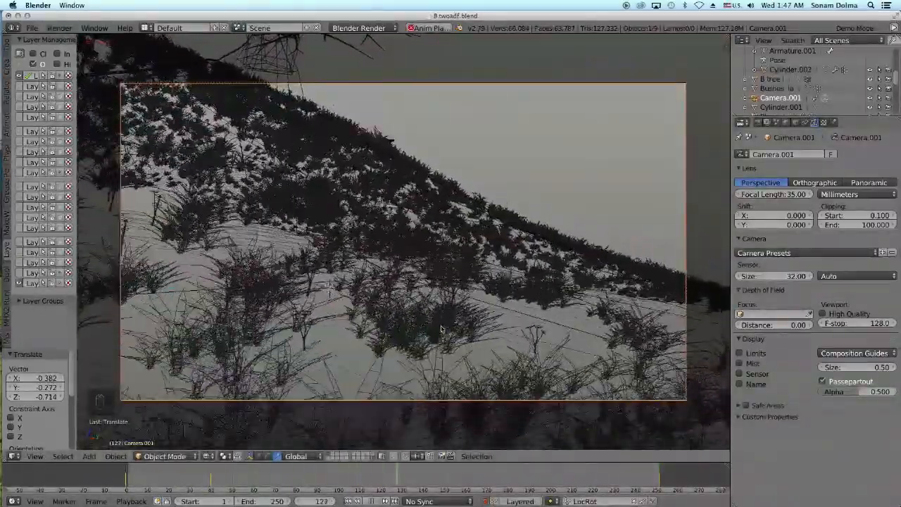
click(206, 456)
click(236, 404)
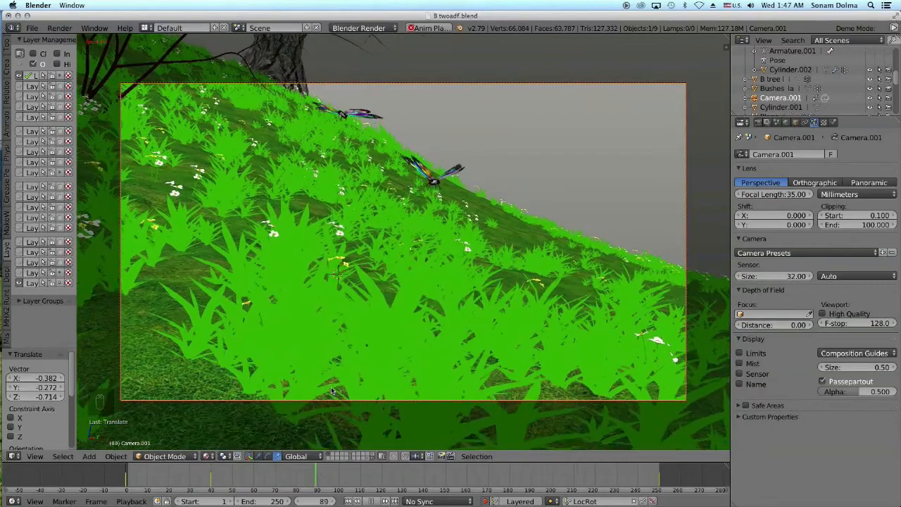
key(Escape)
key(KP_7)
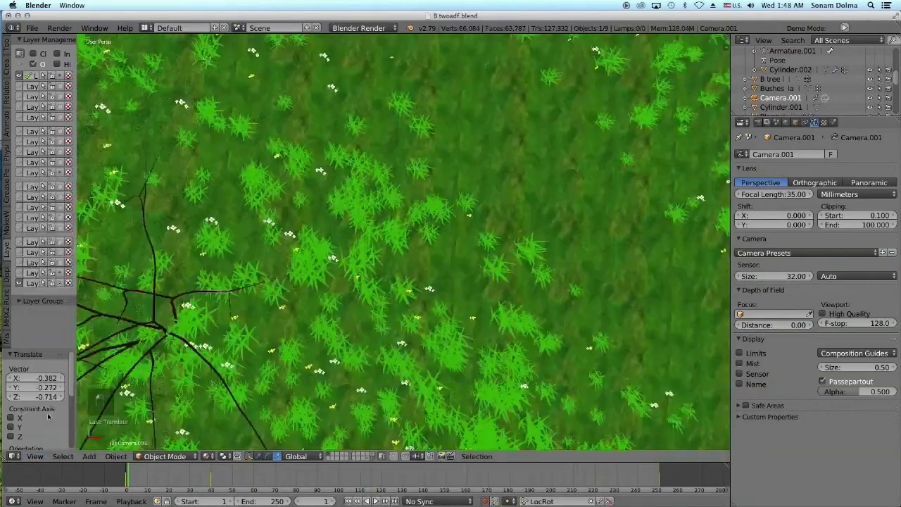
scroll(403, 242, down, 6)
click(33, 28)
click(37, 124)
click(13, 348)
click(32, 41)
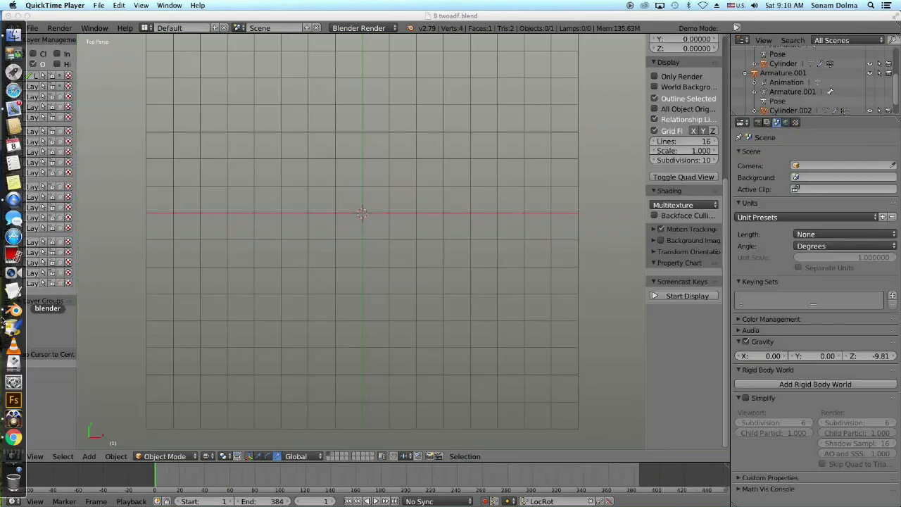
Add a plane at the centre of the empty scene and scale it up as the ground.
click(683, 251)
key(shift+a)
mouse_move(380, 267)
click(431, 39)
key(s)
click(588, 389)
key(s)
click(474, 323)
Subdivide the plane into a dense grid in Edit Mode, with fractal displacement for an uneven surface.
middle_drag(415, 352, 416, 247)
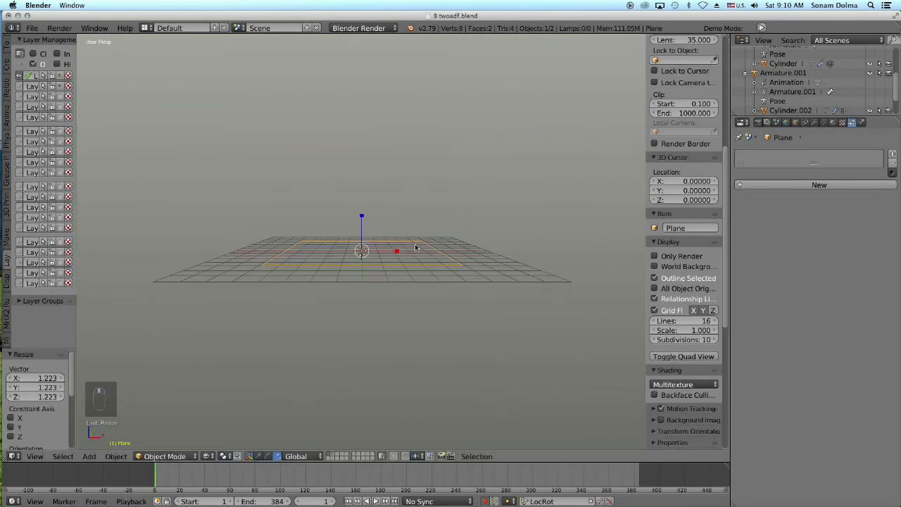
scroll(539, 341, up, 3)
click(228, 414)
click(164, 456)
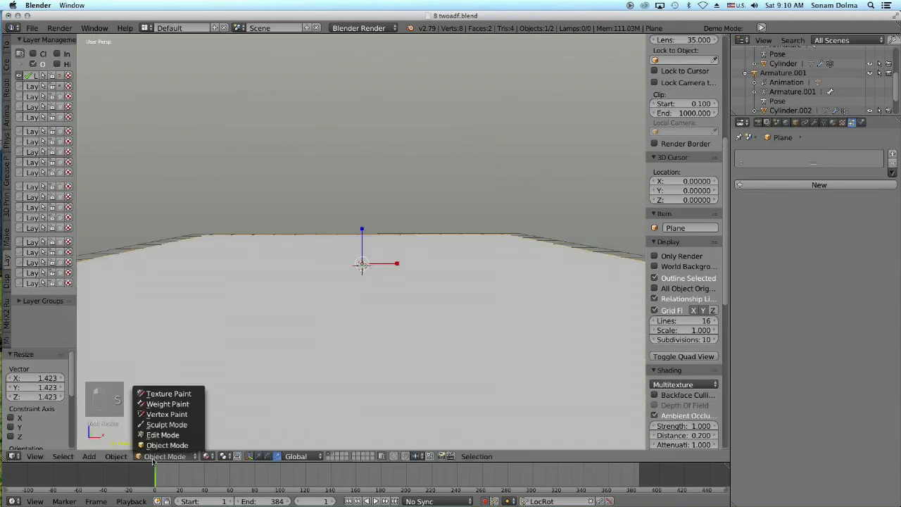
click(162, 440)
key(w)
click(385, 273)
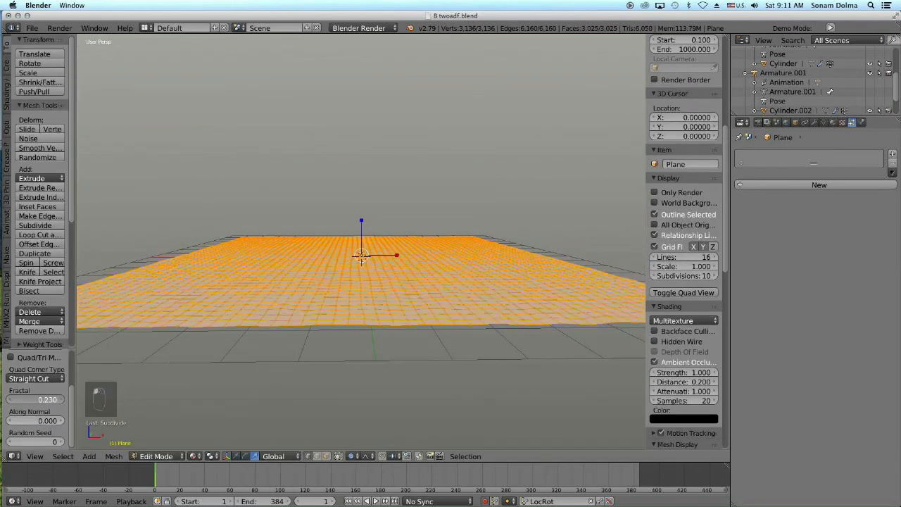
Scale the subdivided ground mesh up twice and return to Object Mode.
scroll(211, 380, down, 3)
click(34, 456)
click(66, 413)
key(s)
click(464, 338)
middle_drag(422, 352, 423, 246)
scroll(352, 303, up, 4)
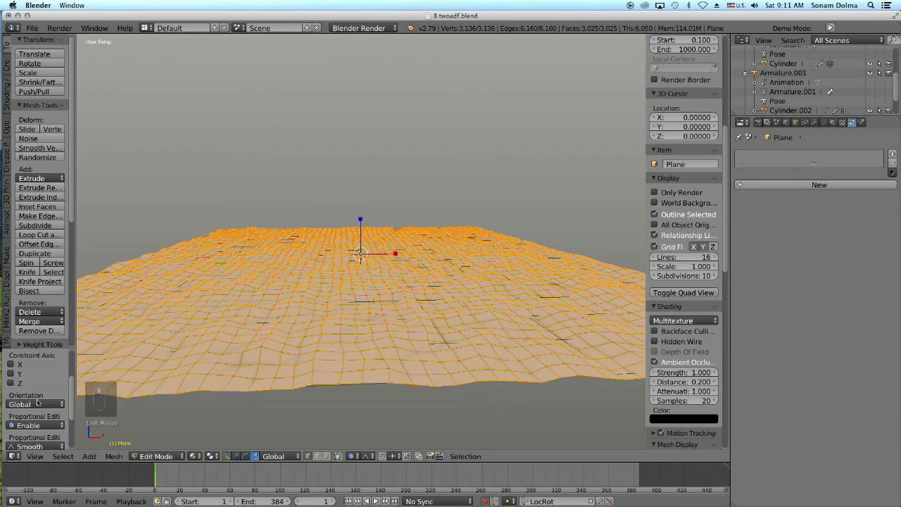
key(s)
click(483, 356)
click(159, 456)
click(161, 435)
Enable proportional editing in Edit Mode and raise vertices toward the ground's far side to form the first hills.
middle_drag(500, 317, 394, 391)
click(34, 456)
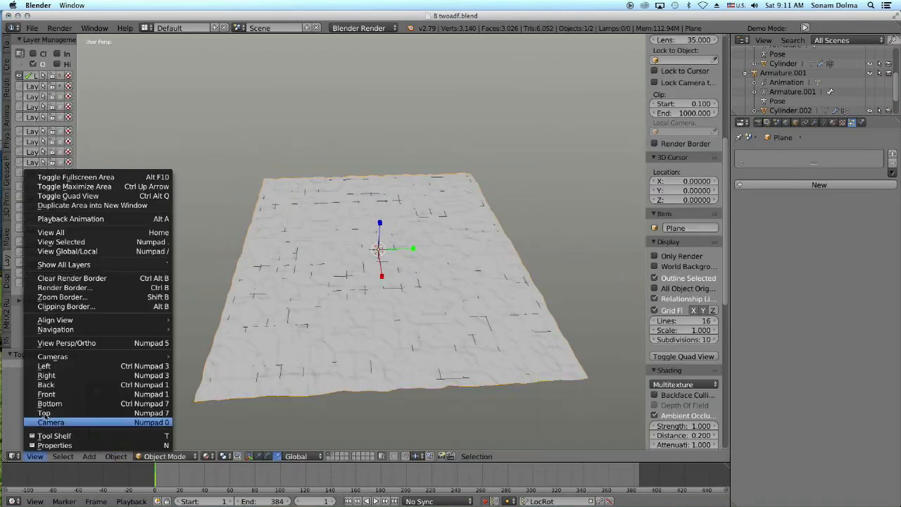
click(64, 412)
click(140, 434)
middle_drag(187, 213, 416, 232)
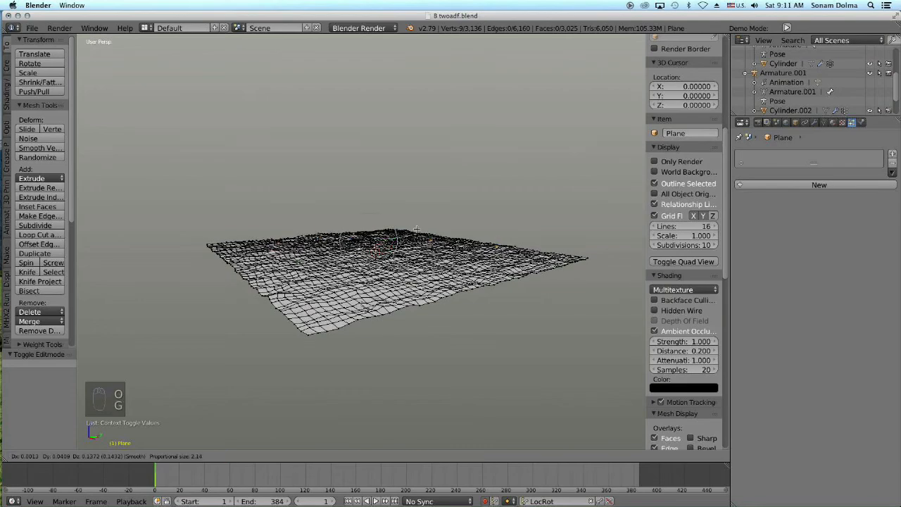
click(385, 223)
click(465, 224)
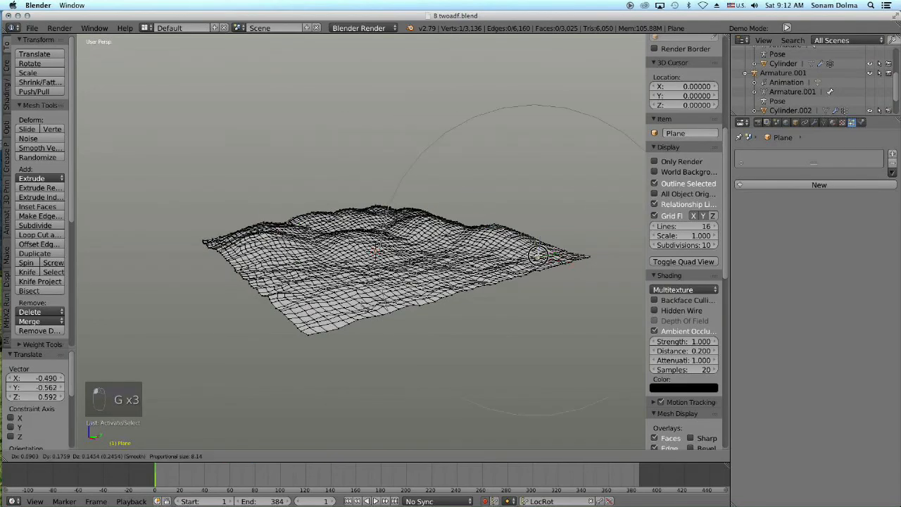
Move more ground vertices with proportional editing to shape further hills and dips, then leave Edit Mode.
click(363, 243)
scroll(394, 254, down, 2)
right_click(384, 271)
key(g)
mouse_move(364, 243)
middle_down()
mouse_move(476, 238)
mouse_move(373, 239)
middle_up()
scroll(384, 253, up, 8)
right_click(371, 233)
key(g)
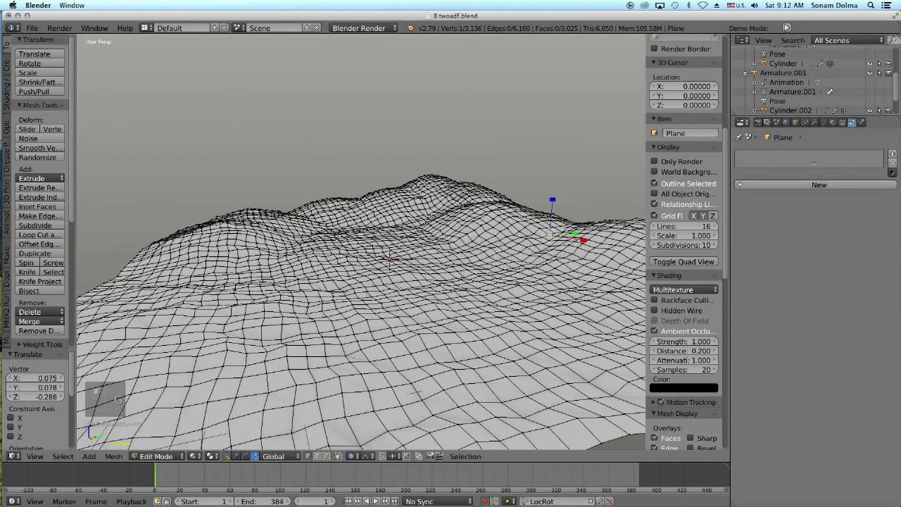
right_click(549, 233)
key(g)
click(390, 222)
key(Tab)
Add a particle system slot and a new material to the ground plane.
key(KP_7)
scroll(491, 244, down, 6)
click(819, 184)
click(833, 123)
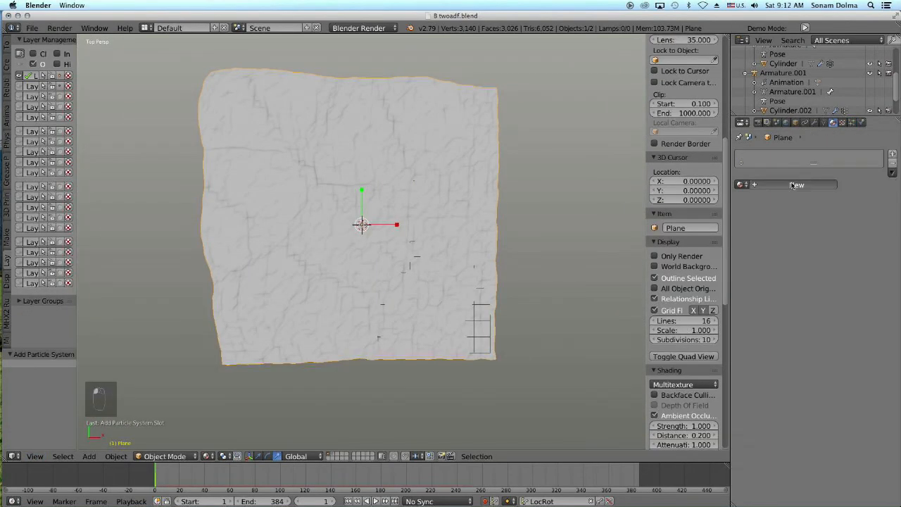
click(793, 185)
Add an image texture to the ground material and browse to the BIGGER TEXTERS folder for its picture.
click(842, 122)
click(793, 223)
click(853, 375)
click(36, 125)
click(174, 41)
click(48, 284)
scroll(436, 174, down, 5)
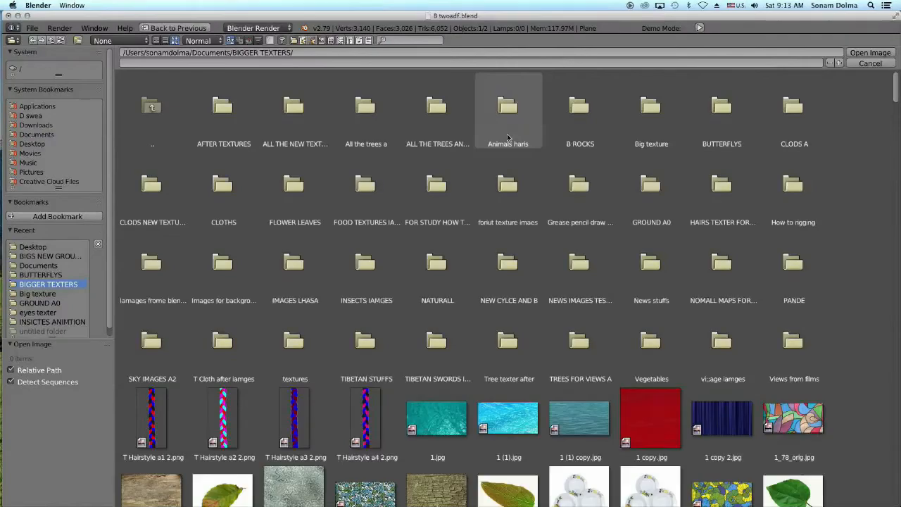
Look through the texture folders and load the grass image new a7.png as the ground texture.
scroll(436, 174, up, 5)
click(650, 110)
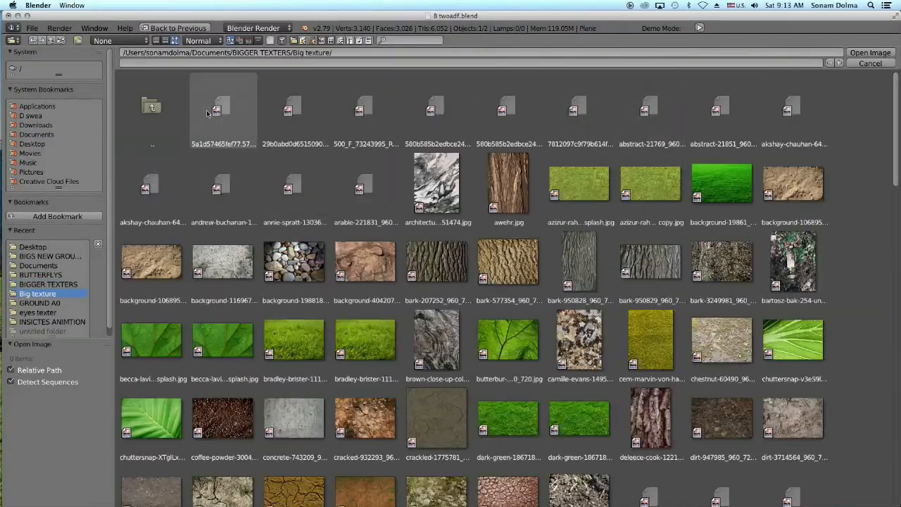
click(152, 109)
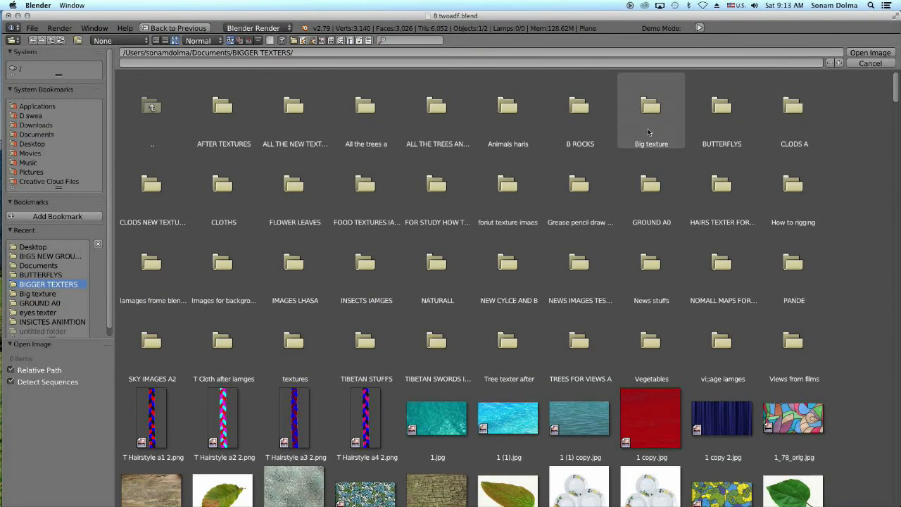
click(295, 120)
click(224, 120)
click(647, 131)
click(871, 54)
Split the 3D view, turn the new area into a UV/Image Editor and display new a7.png in it.
drag(727, 38, 428, 211)
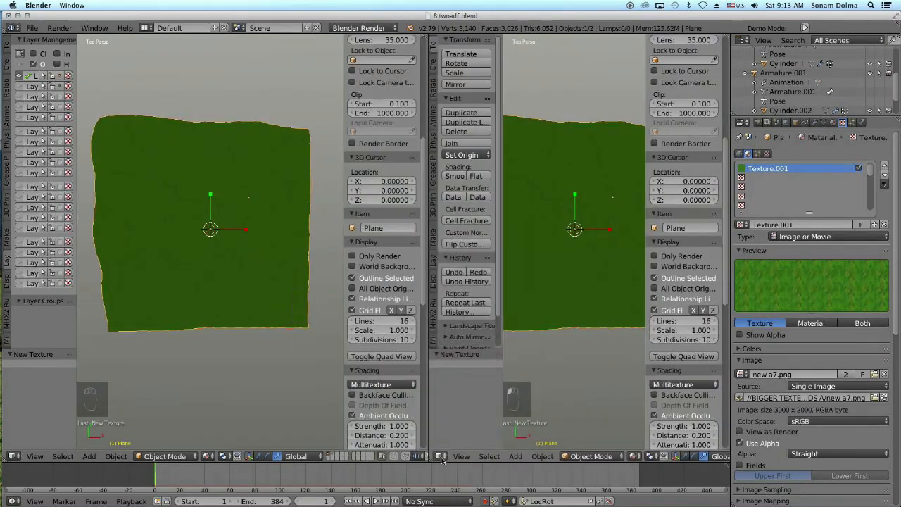
click(440, 456)
click(465, 384)
click(517, 456)
click(549, 381)
click(518, 456)
text(ne)
click(544, 362)
Select the entire ground mesh in Edit Mode and unwrap it.
key(Tab)
key(a)
key(a)
key(u)
click(217, 214)
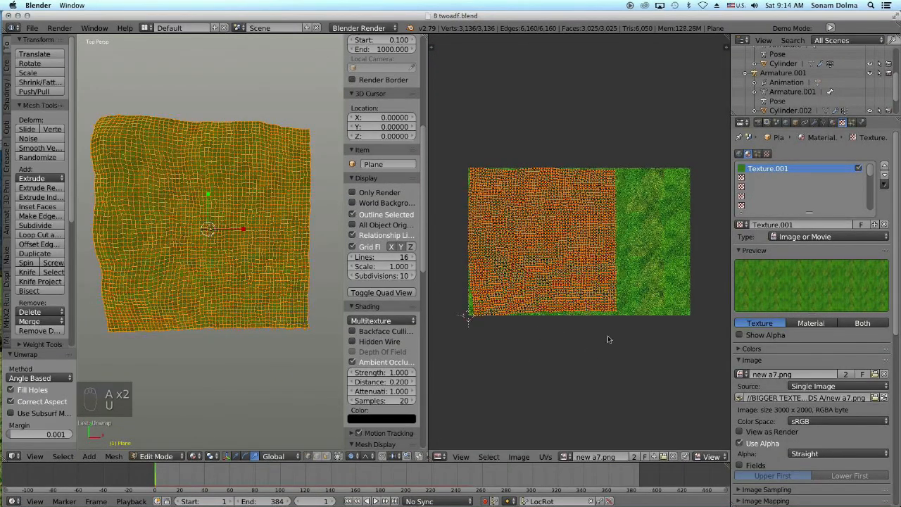
Stretch the UV layout along X and enlarge it slightly beyond the grass image, then close the UV editor area.
key(s)
key(x)
click(596, 352)
click(629, 355)
key(s)
key(x)
click(660, 388)
key(s)
click(607, 380)
key(s)
click(608, 383)
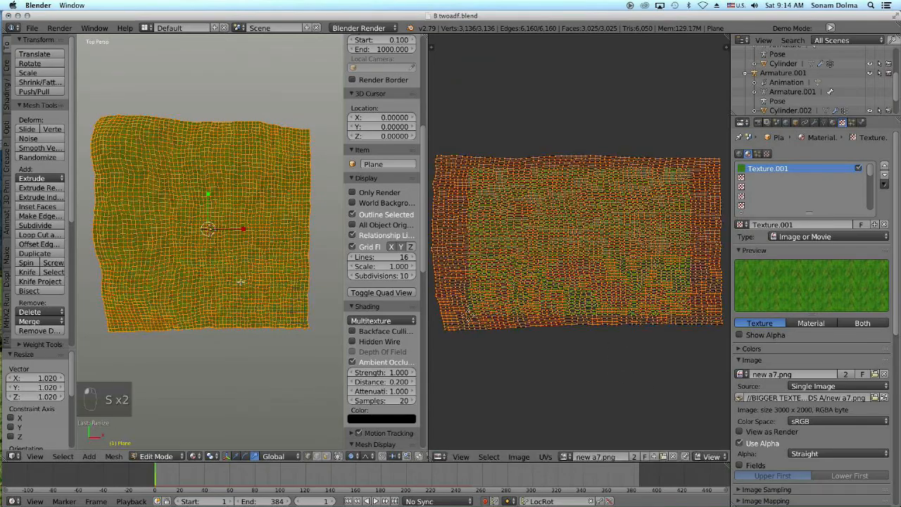
drag(425, 37, 486, 42)
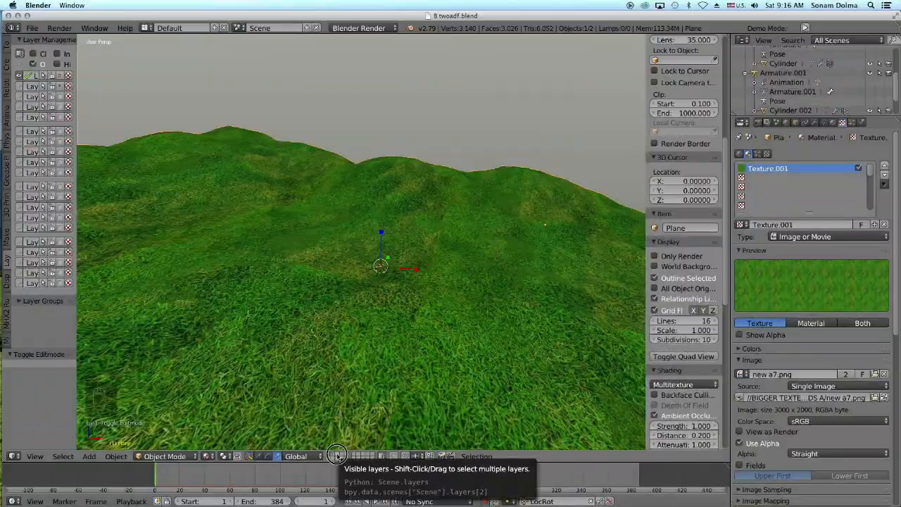
Add a plane on the empty third layer and subdivide it in Edit Mode.
click(339, 460)
key(KP_7)
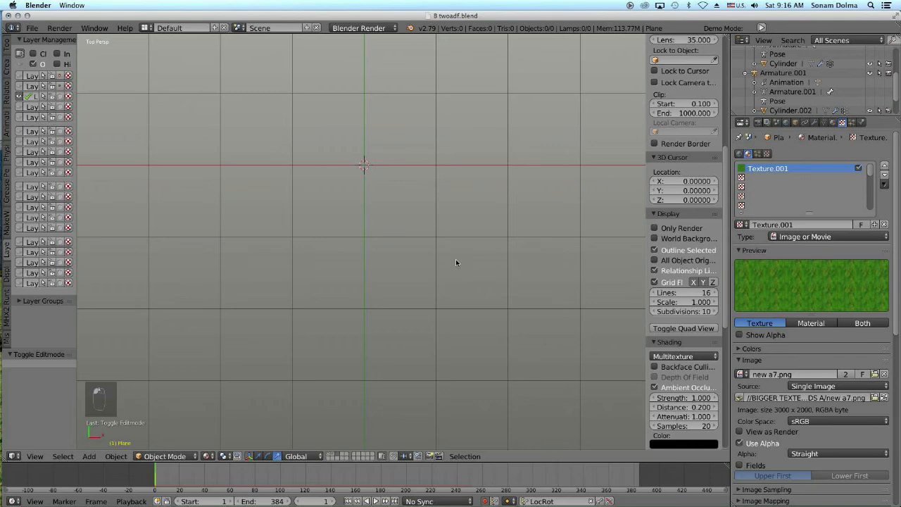
key(shift+a)
click(468, 67)
key(Tab)
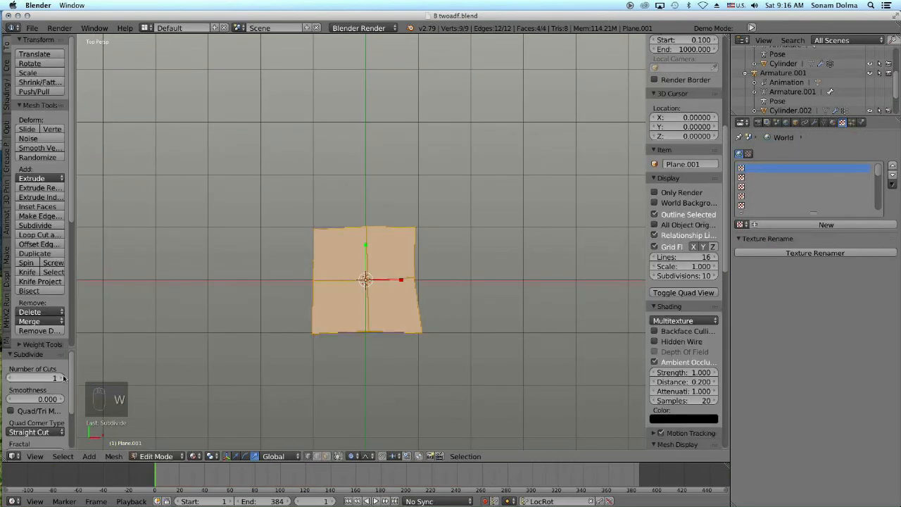
Scale the subdivided plane along X into a narrow strip.
key(s)
key(x)
click(379, 279)
Scale in the strip's top row of vertices and merge them into a pointed tip.
right_click(373, 263)
key(c)
mouse_move(351, 226)
mouse_down()
mouse_move(367, 229)
mouse_move(347, 228)
mouse_up()
right_click(384, 228)
key(c)
key(c)
key(s)
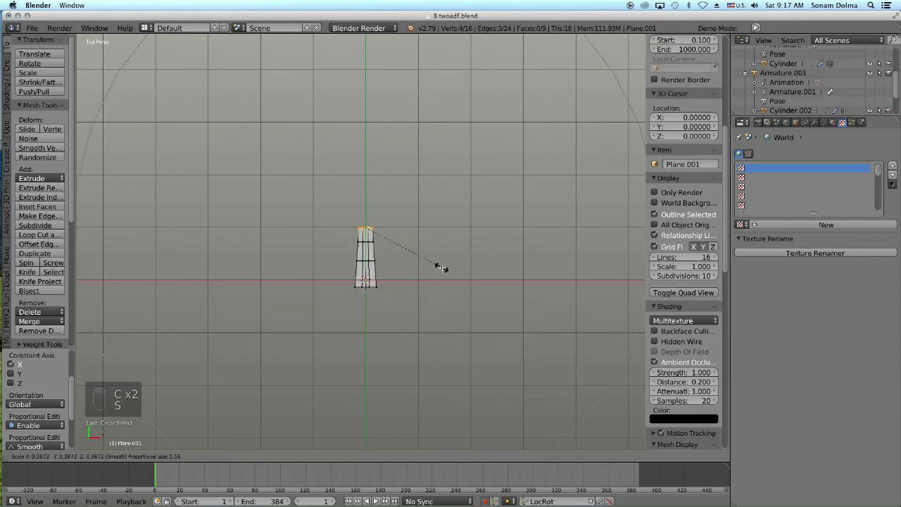
click(385, 249)
key(alt+m)
right_click(385, 262)
Narrow the row of vertices directly below the tip to taper the blade.
scroll(388, 265, up, 5)
key(c)
key(s)
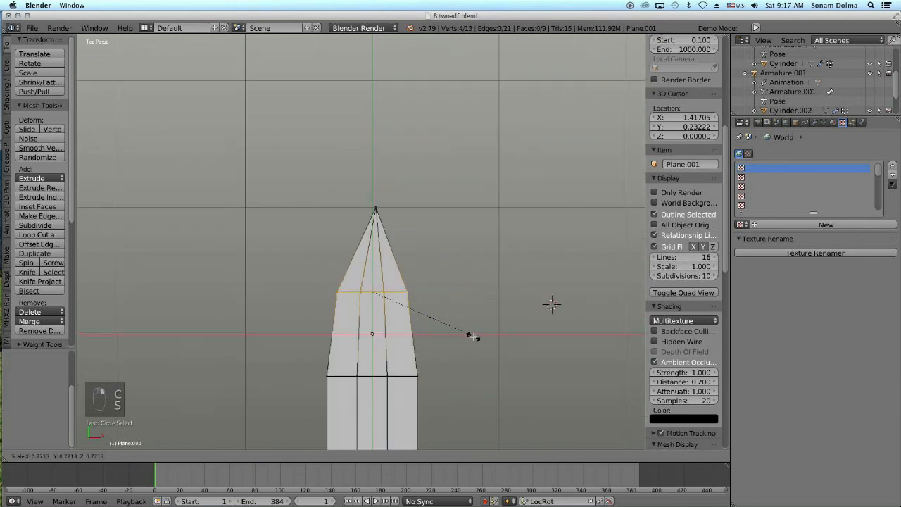
right_click(395, 333)
key(x)
key(c)
drag(338, 330, 398, 331)
click(471, 344)
Scale the remaining vertex rows to give the grass blade a slim base and a smooth taper.
right_click(374, 273)
key(c)
key(s)
click(429, 300)
right_click(379, 385)
key(c)
key(s)
click(429, 360)
alt+right_click(443, 348)
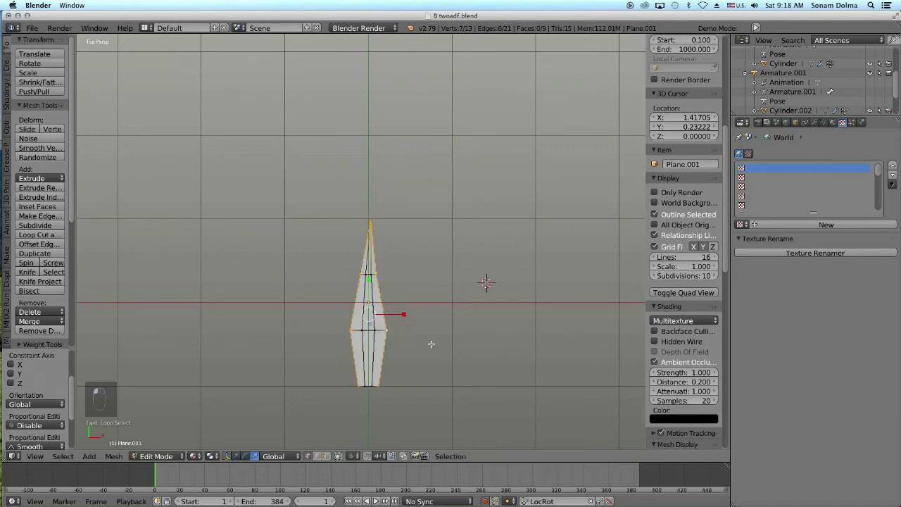
Raise the blade's vertices in side view so it stands upright with its tip bent over.
click(34, 456)
click(42, 378)
key(a)
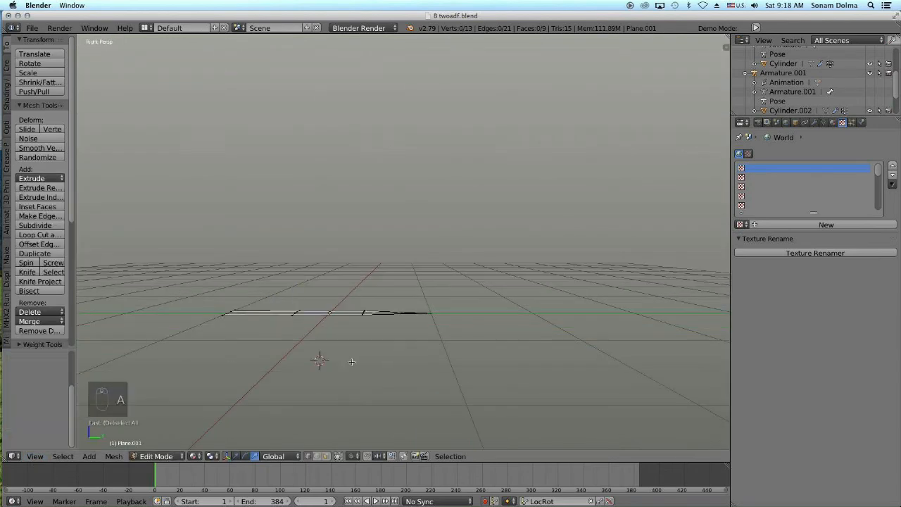
click(316, 305)
key(g)
click(342, 245)
middle_drag(342, 245, 359, 274)
right_click(329, 118)
key(g)
click(389, 194)
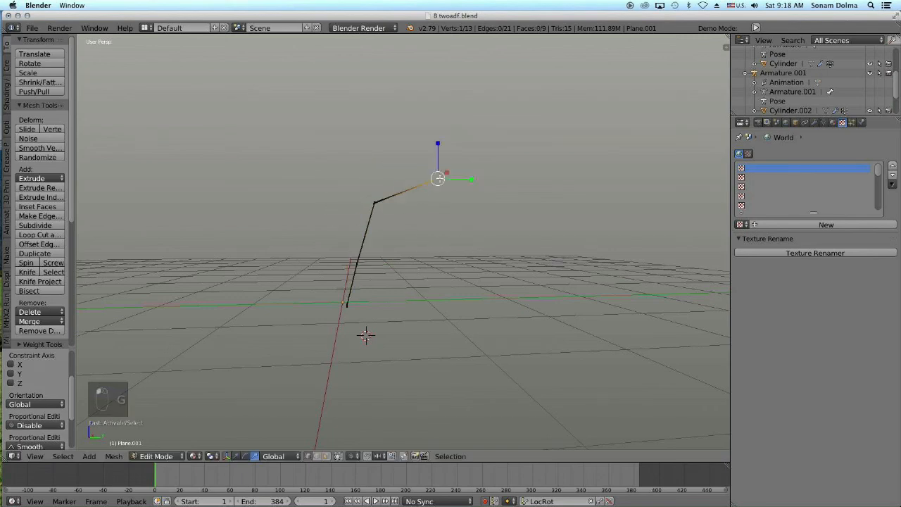
Move the blade's middle row of vertices to refine its curve.
click(403, 283)
middle_drag(403, 283, 419, 234)
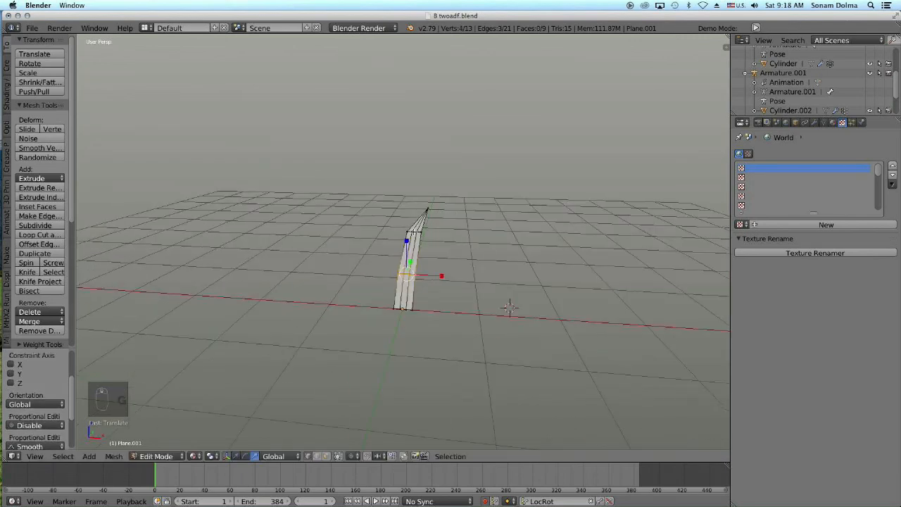
middle_drag(411, 272, 459, 241)
key(g)
click(394, 248)
right_click(489, 197)
Select the whole blade in top view and arrange duplicates around its base to make four blades.
scroll(458, 242, down, 4)
click(34, 456)
click(45, 412)
key(a)
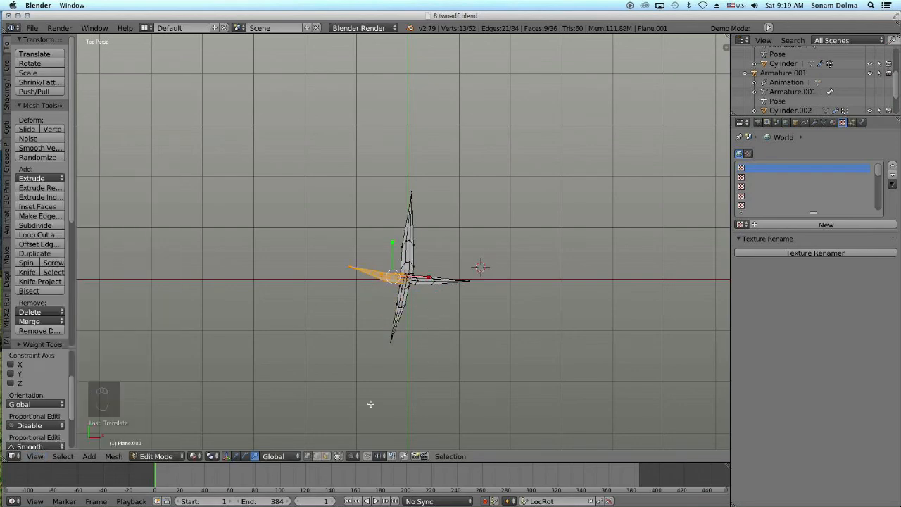
Duplicate a blade again and move the copy into position at the base of the clump.
key(KP_1)
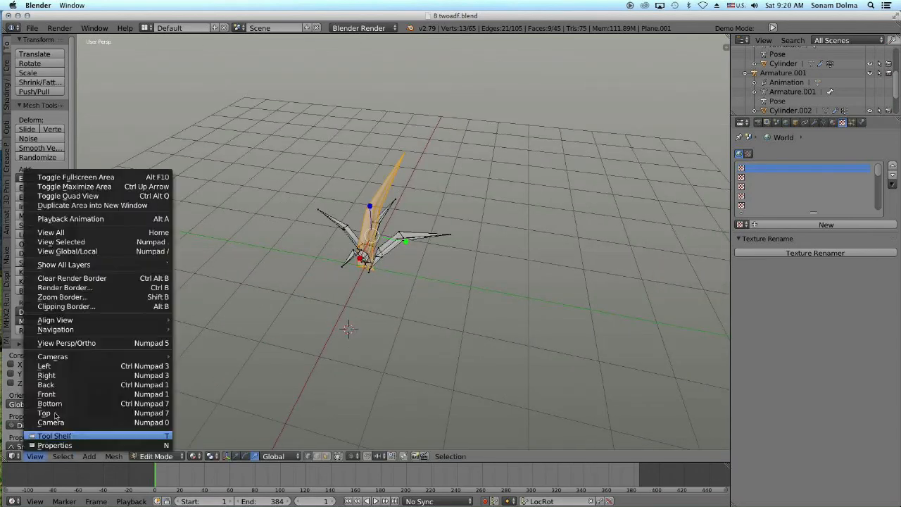
click(45, 412)
key(shift+d)
click(349, 344)
middle_drag(350, 344, 495, 318)
key(g)
click(436, 314)
scroll(495, 319, up, 3)
key(KP_7)
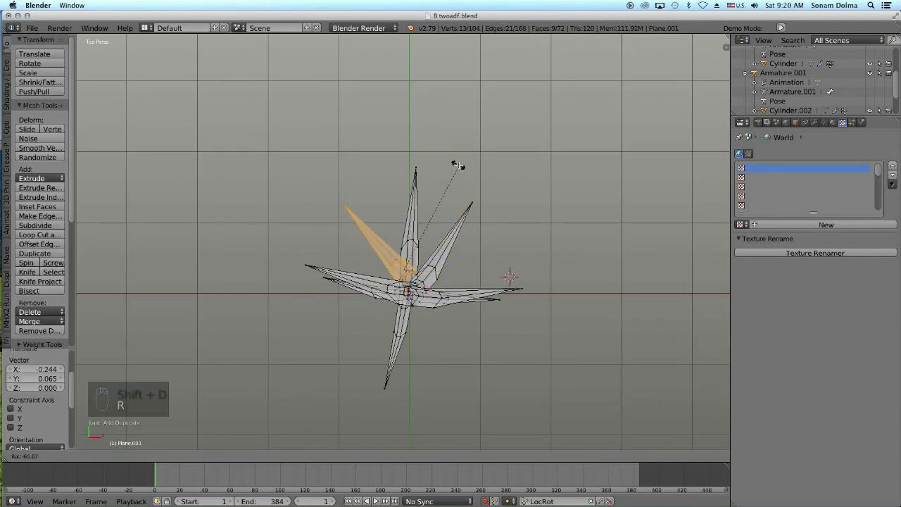
Duplicate another blade, move the copy into a gap in the clump and rotate it outward in top view.
middle_drag(455, 329, 496, 377)
key(shift+d)
click(474, 306)
middle_drag(473, 305, 331, 340)
key(g)
click(527, 280)
key(KP_7)
key(r)
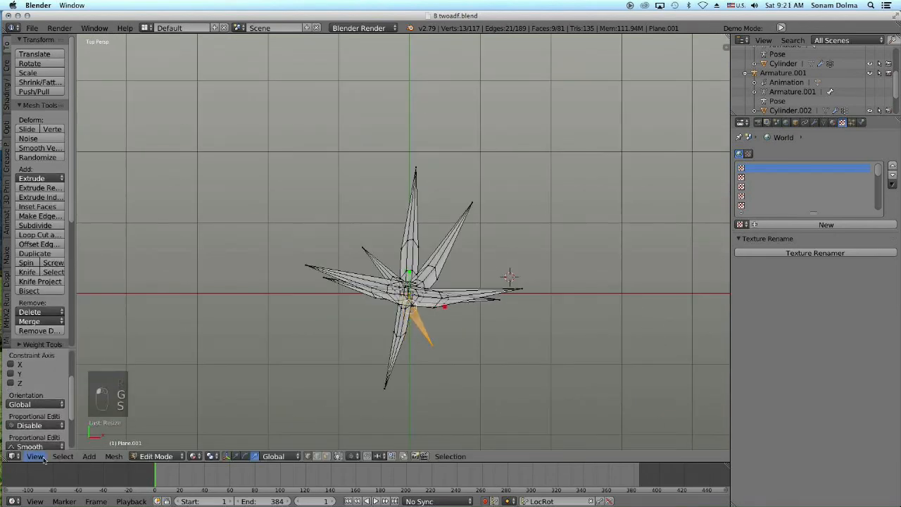
Move vertex rows on individual blades to vary how they bend.
key(KP_1)
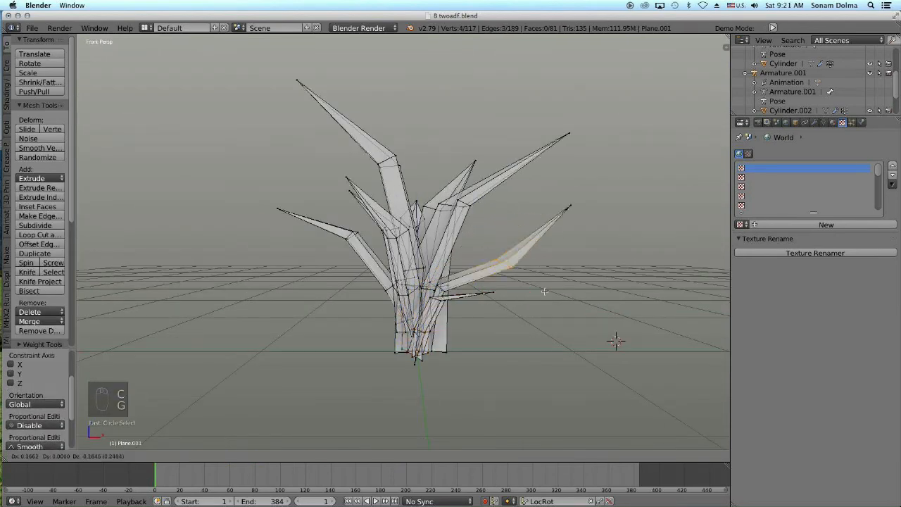
middle_drag(508, 240, 232, 268)
right_click(510, 79)
key(g)
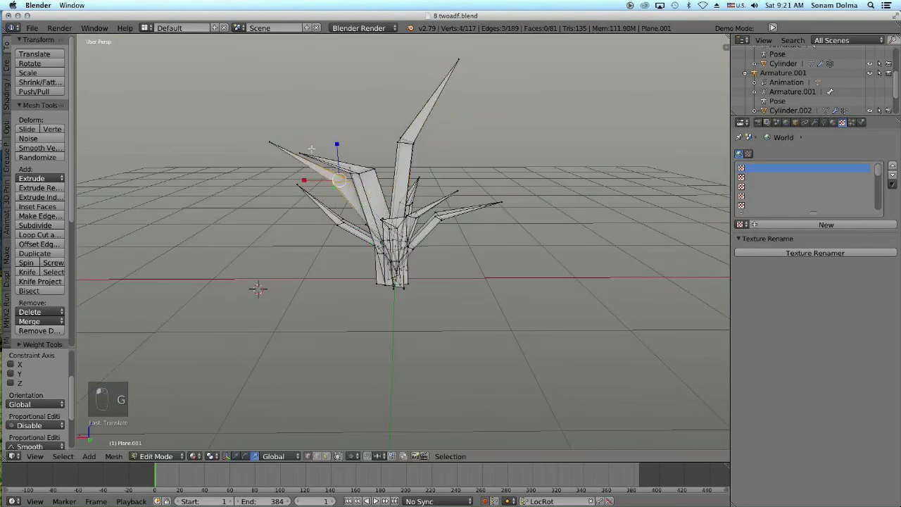
middle_drag(297, 133, 493, 317)
Return to Object Mode and scale the grass clump along Z.
key(Tab)
key(s)
click(481, 320)
key(KP_1)
key(KP_7)
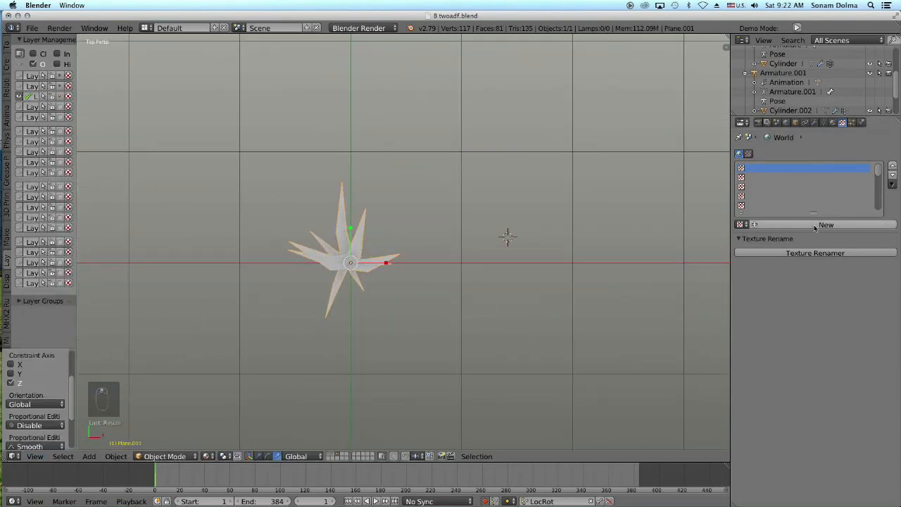
Give the clump a new material with green diffuse colour, diffuse intensity 0.495 and specular intensity 0.
click(826, 225)
click(833, 122)
click(802, 184)
click(773, 300)
click(728, 204)
drag(802, 180, 802, 203)
drag(775, 351, 735, 351)
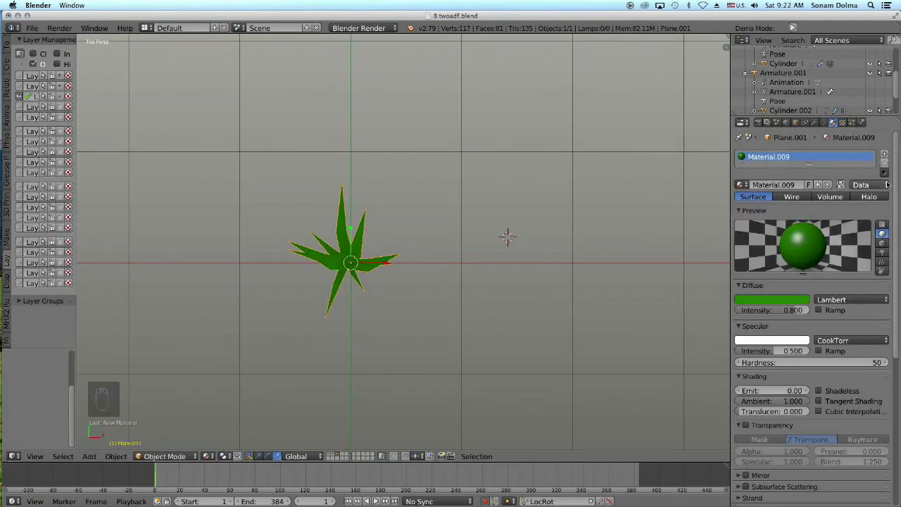
Duplicate the grass clump three times close to the original, rotating and scaling the copies for variation.
key(shift+d)
key(r)
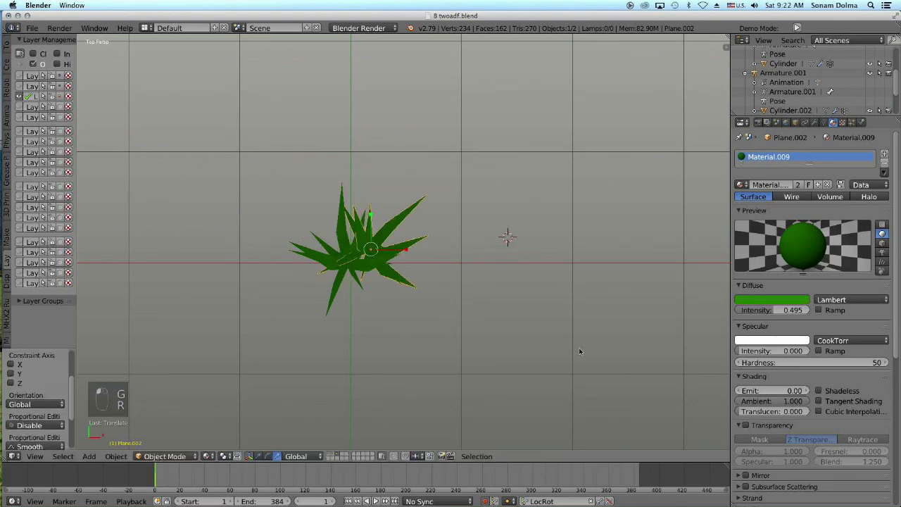
key(shift+d)
click(419, 302)
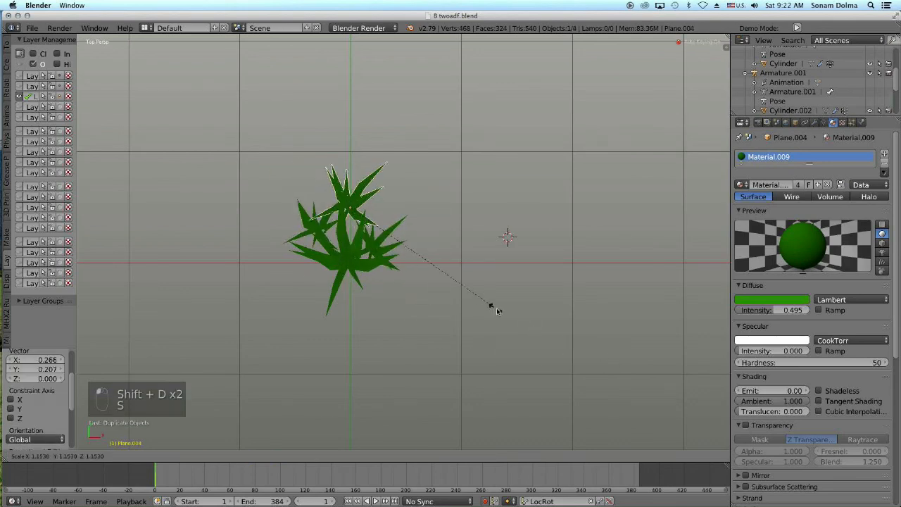
click(507, 317)
Place two more duplicates of the grass clump on the far side of the group, rescaling the first one.
key(shift+s)
key(shift+d)
click(437, 222)
key(s)
click(415, 271)
key(shift+d)
click(384, 232)
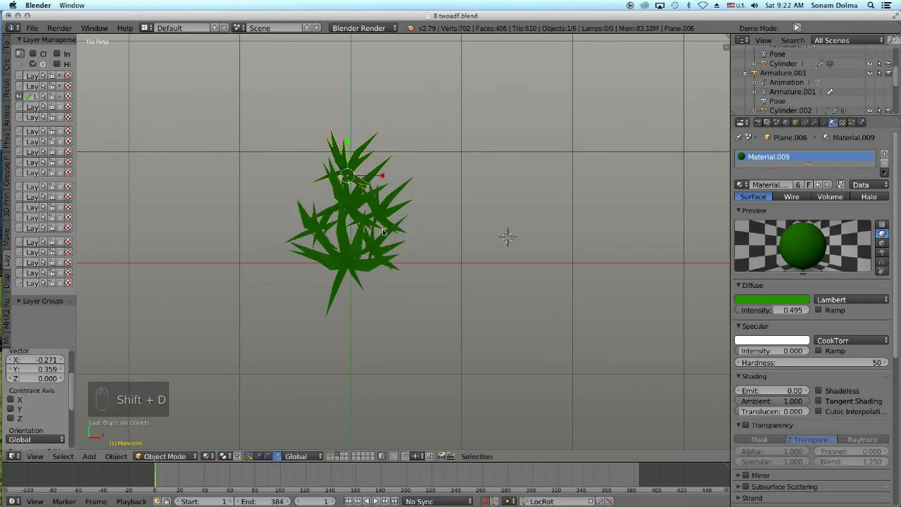
Rescale the newest grass duplicate and add one more duplicate of it to the group.
key(s)
middle_drag(476, 321, 396, 408)
scroll(396, 408, up, 4)
key(m)
key(shift+d)
click(299, 183)
key(m)
click(405, 274)
middle_drag(405, 275, 514, 302)
scroll(404, 317, down, 3)
Give grass clump Plane.002 a second material with a lighter green diffuse colour and assign it to the whole mesh.
right_click(374, 317)
click(884, 153)
click(810, 206)
click(772, 321)
click(732, 224)
click(164, 456)
click(166, 436)
key(a)
key(a)
click(759, 207)
click(165, 456)
click(167, 445)
middle_drag(303, 338, 433, 357)
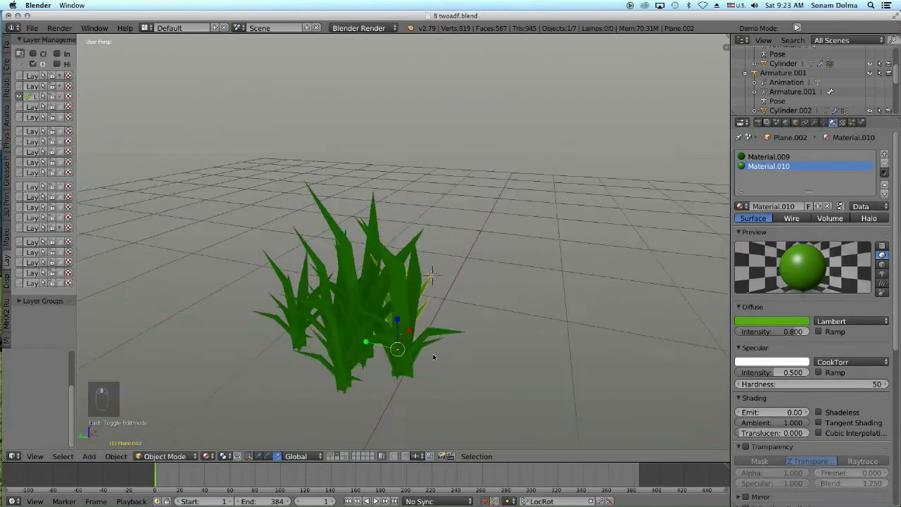
Give grass clump Plane.001 a second material with yellow-green diffuse colour at intensity 0.787 and assign it to the whole mesh.
right_click(414, 317)
click(884, 153)
click(796, 207)
click(772, 321)
click(736, 226)
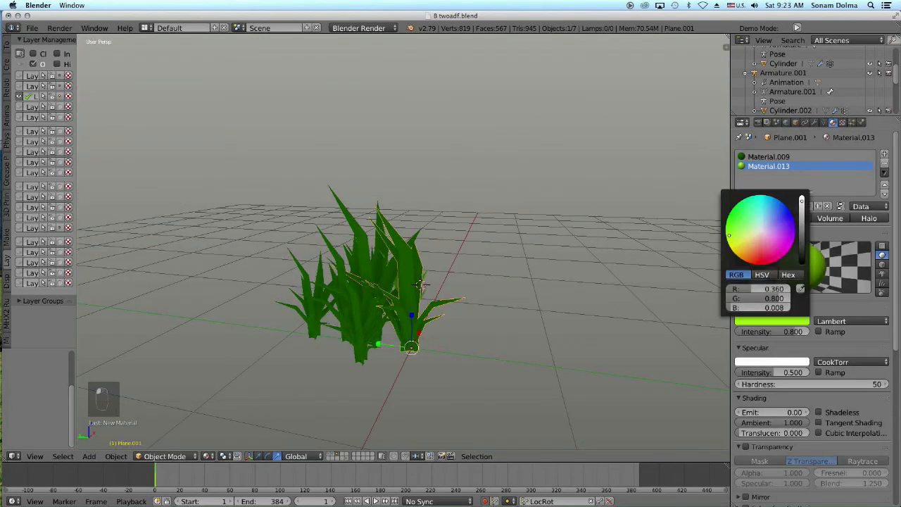
click(176, 434)
key(a)
key(a)
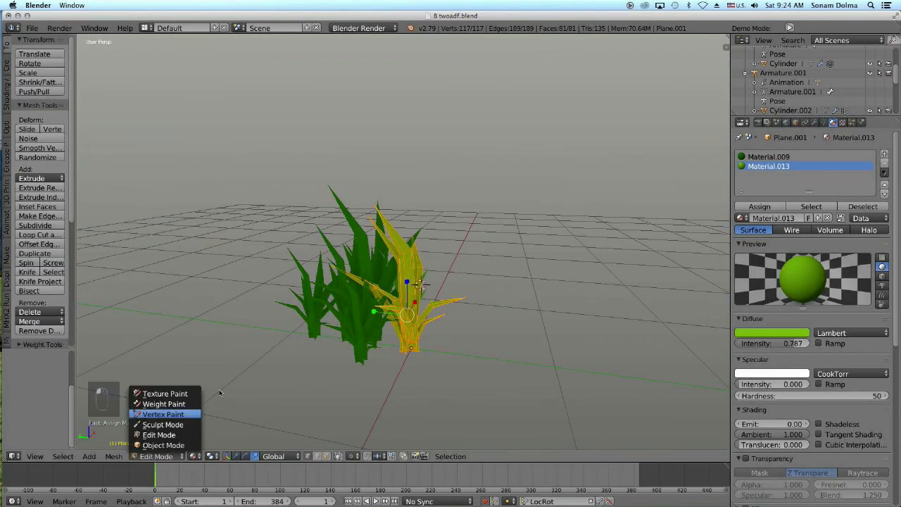
click(164, 457)
click(167, 445)
Give the small outer clump Plane.006 a second material with olive diffuse colour and specular intensity 0, assigned to its whole mesh.
right_click(312, 321)
click(884, 154)
click(792, 207)
click(771, 321)
drag(745, 249, 739, 245)
click(772, 321)
drag(781, 372, 739, 372)
click(165, 456)
click(169, 435)
key(a)
key(a)
click(759, 206)
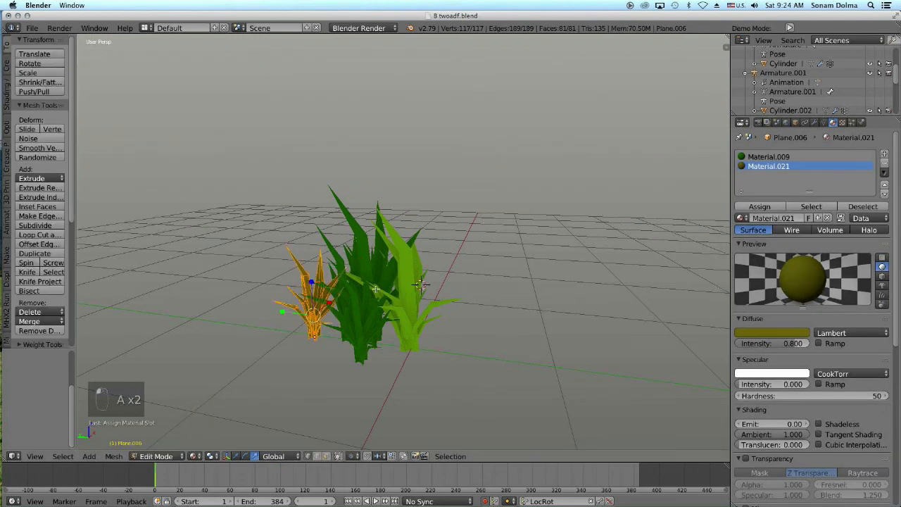
Return to Object Mode and remove the dark green Material.009 slot from the recoloured grass clumps.
click(35, 456)
click(53, 407)
scroll(356, 331, up, 2)
click(774, 156)
click(165, 456)
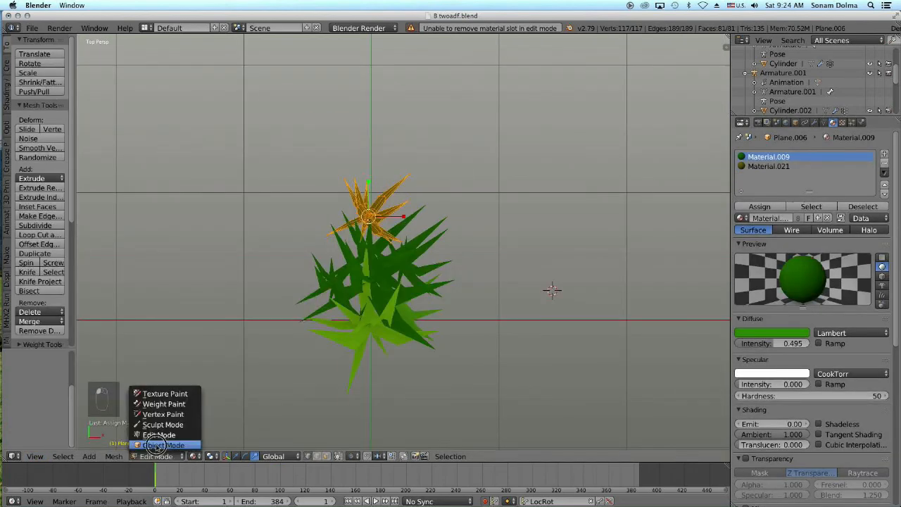
click(167, 445)
click(885, 163)
right_click(416, 317)
click(774, 157)
click(885, 163)
right_click(355, 341)
click(774, 156)
click(884, 164)
scroll(383, 285, up, 1)
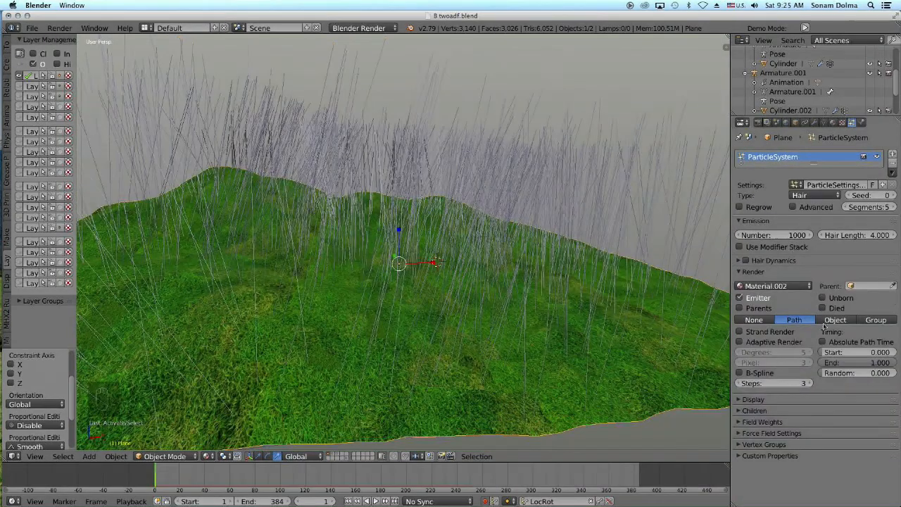
Render the ground's hair particles as objects, using the grass clump Plane.007 as the dupli object.
click(834, 320)
click(823, 332)
scroll(895, 97, down, 2)
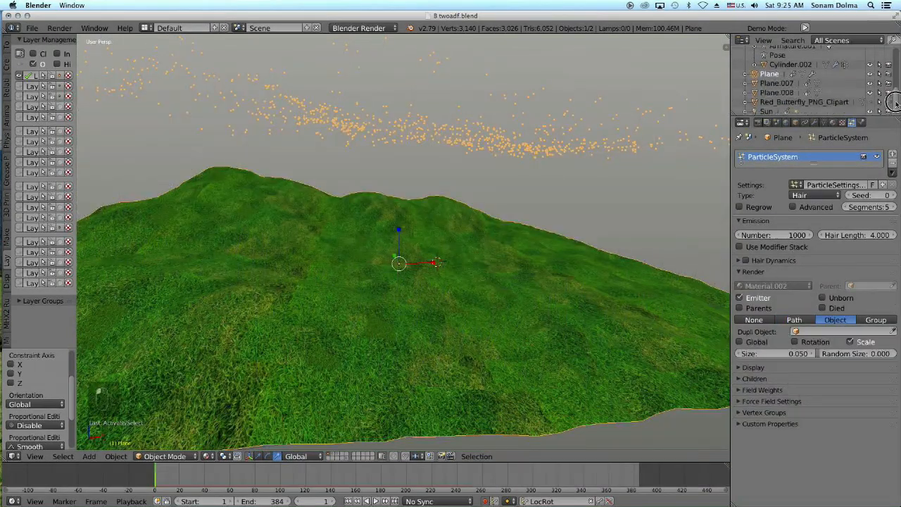
click(337, 454)
right_click(399, 257)
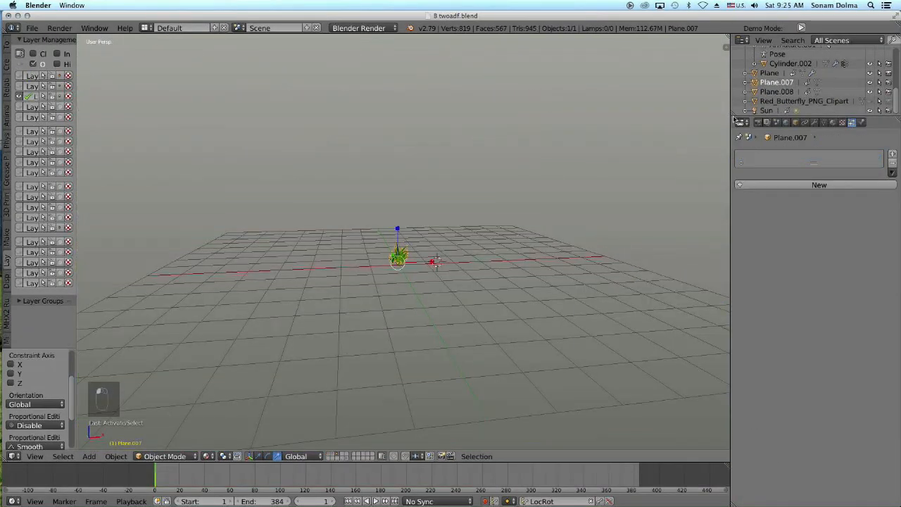
click(330, 455)
right_click(451, 345)
click(838, 331)
click(837, 392)
scroll(465, 281, up, 3)
middle_drag(464, 282, 465, 261)
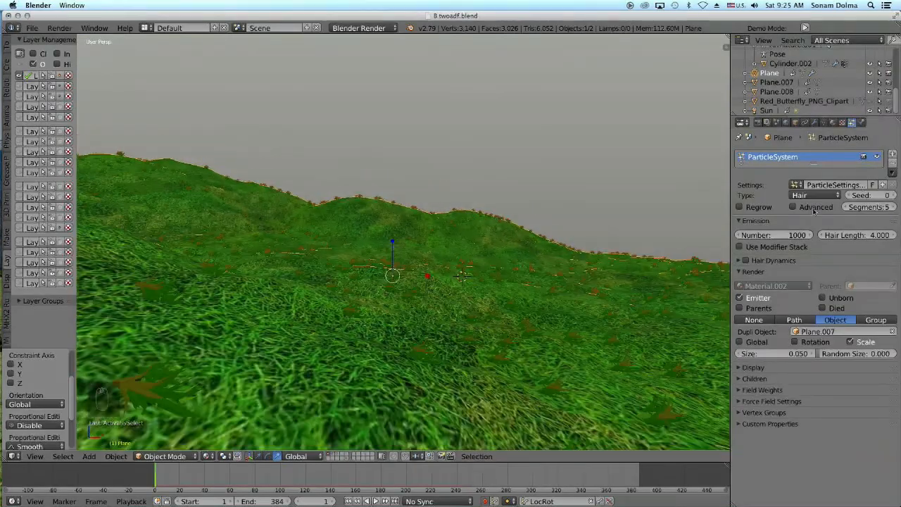
Enable the advanced hair settings and set the emitter object velocity to X 1.160, Y -1.120, Z -1.000 with rotation -0.318.
click(793, 207)
scroll(838, 296, down, 2)
mouse_move(841, 318)
mouse_down()
mouse_move(880, 317)
mouse_move(839, 327)
mouse_move(837, 336)
mouse_move(834, 318)
mouse_up()
middle_drag(479, 281, 514, 288)
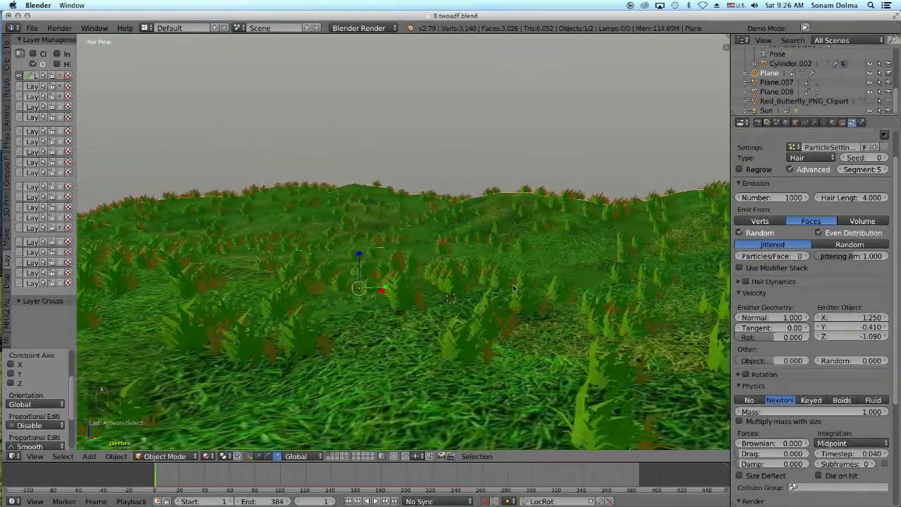
drag(849, 320, 848, 320)
mouse_move(851, 327)
mouse_down()
mouse_move(833, 327)
mouse_move(855, 336)
mouse_up()
mouse_move(486, 288)
middle_down()
mouse_move(472, 243)
mouse_move(483, 290)
middle_up()
key(n)
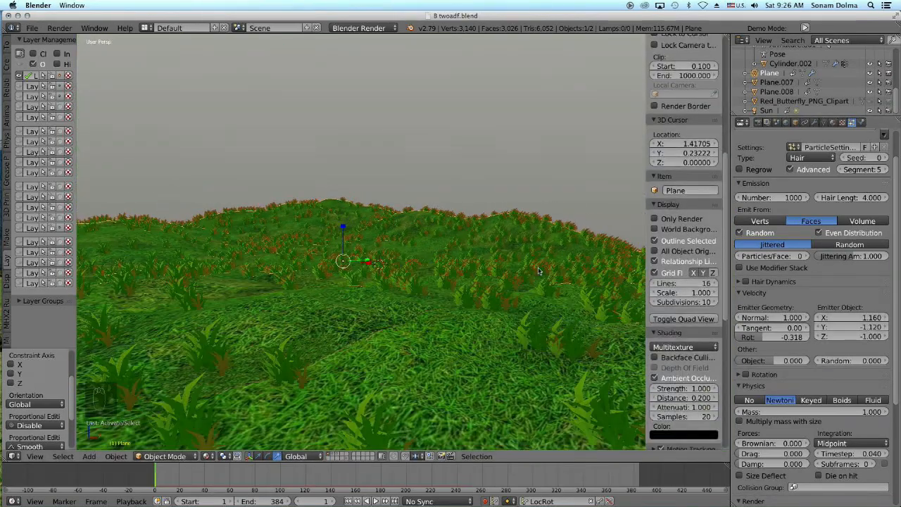
Change the diffuse colour of the grass clump's Material.013 to a darker green and return to the ground layer.
key(3)
middle_drag(351, 329, 397, 334)
right_click(321, 352)
click(833, 122)
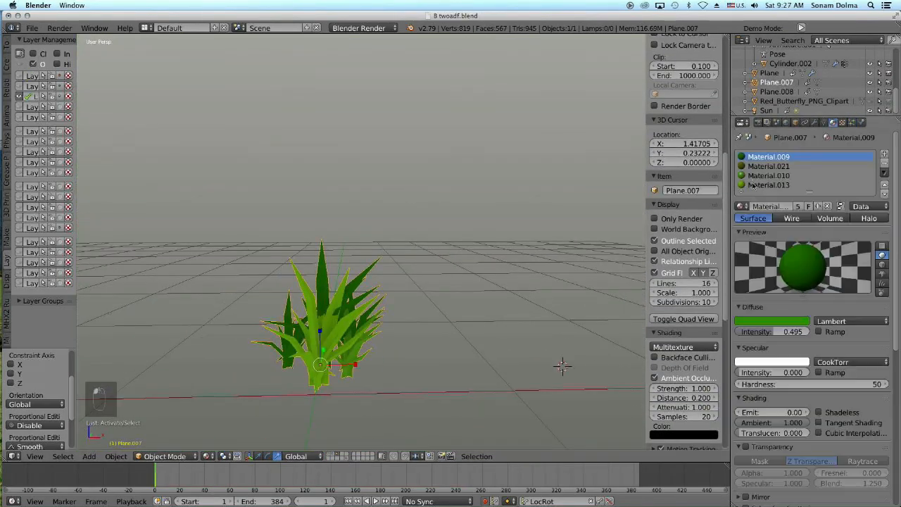
scroll(803, 211, down, 1)
click(769, 166)
click(771, 302)
drag(736, 217, 732, 207)
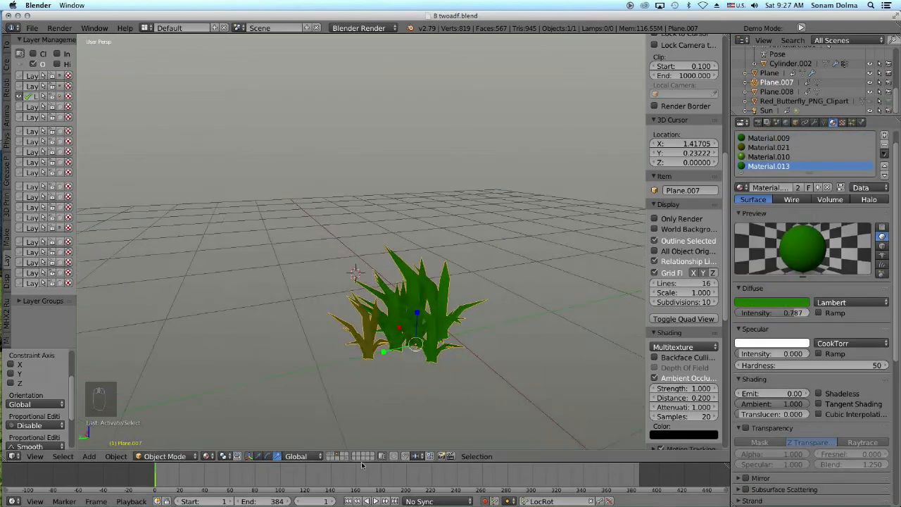
key(1)
middle_drag(511, 322, 338, 310)
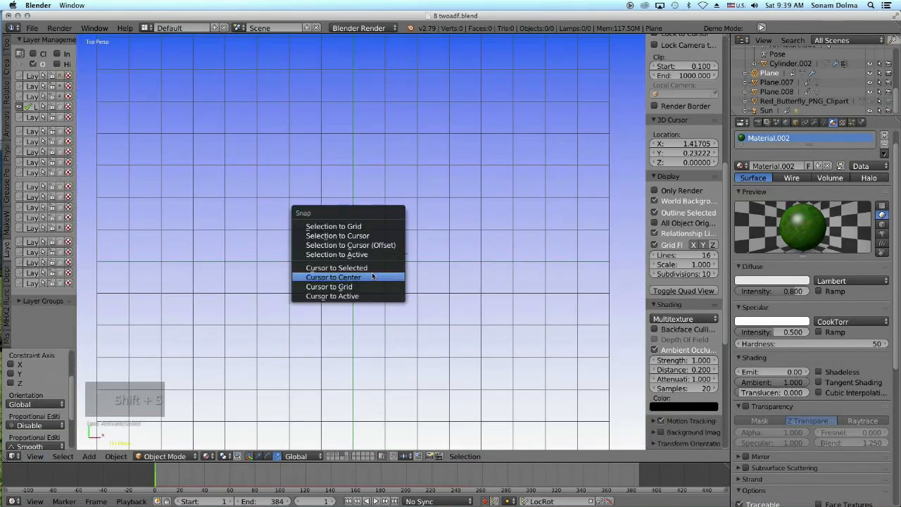
Snap the 3D cursor to the centre and add a plane mesh on the empty layer.
click(373, 277)
key(shift+a)
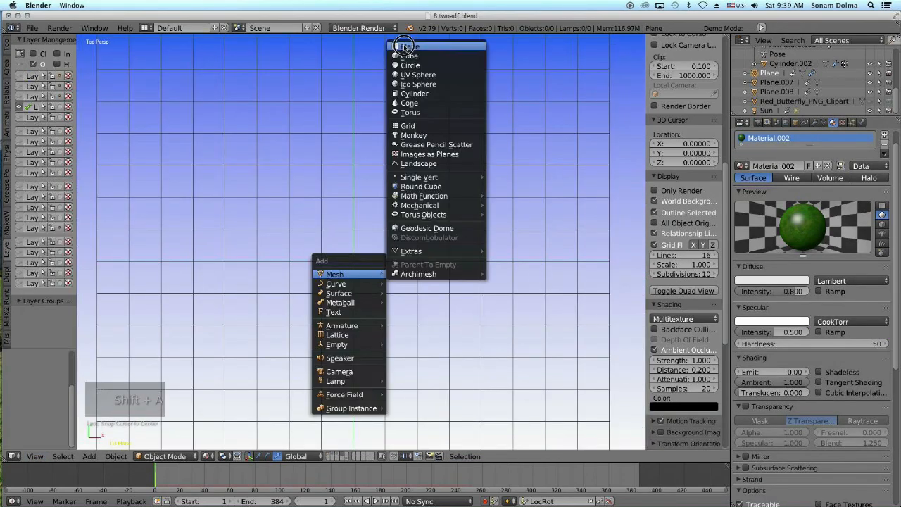
click(411, 47)
scroll(366, 275, up, 3)
Subdivide the plane into a three-by-three grid in Edit Mode and shape it into a petal narrowing towards its base.
click(163, 456)
click(164, 434)
key(w)
click(368, 282)
key(g)
click(307, 223)
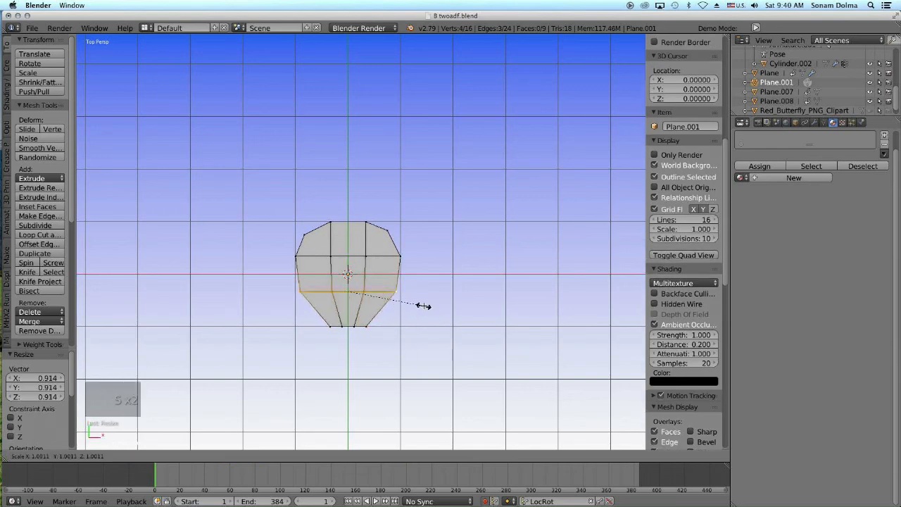
click(440, 305)
scroll(423, 302, down, 3)
Arrange four copies of the petal into a flower centred on the 3D cursor and return to Object Mode.
key(a)
key(a)
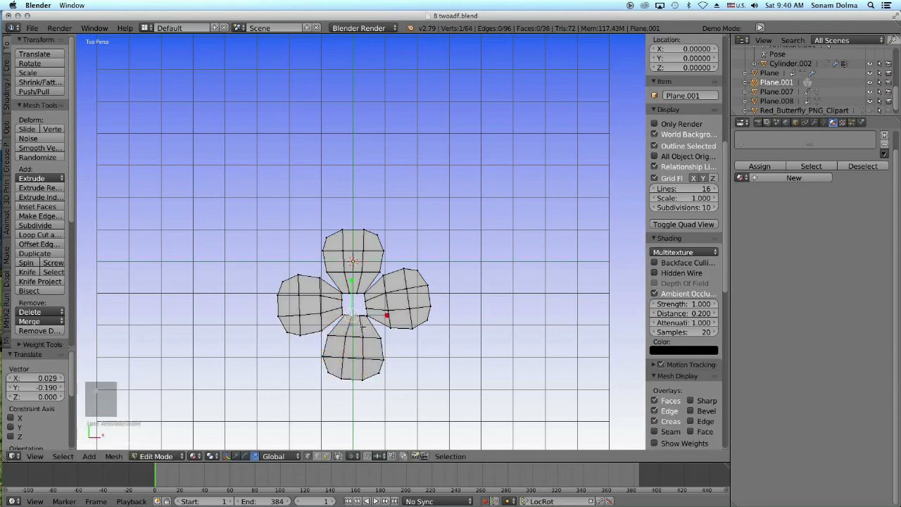
key(s)
click(164, 445)
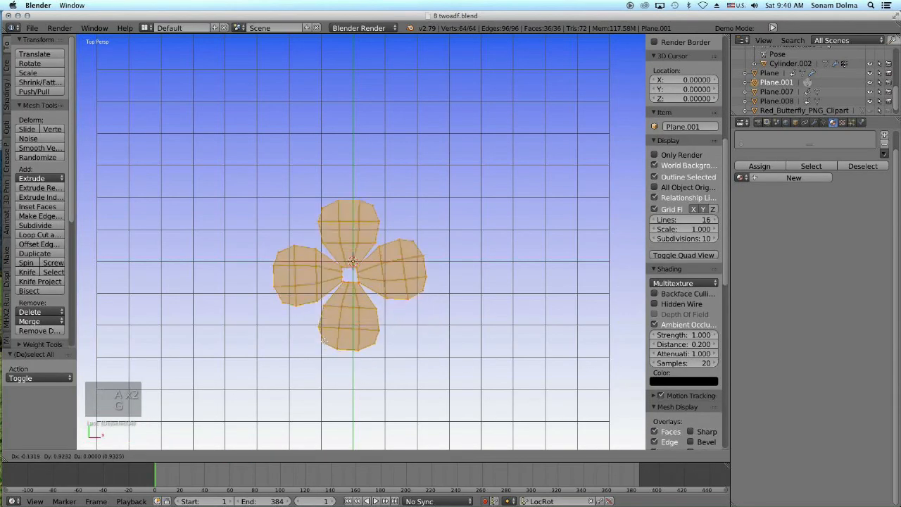
Add a UV sphere with 21 segments at the flower's centre.
key(shift+a)
click(436, 252)
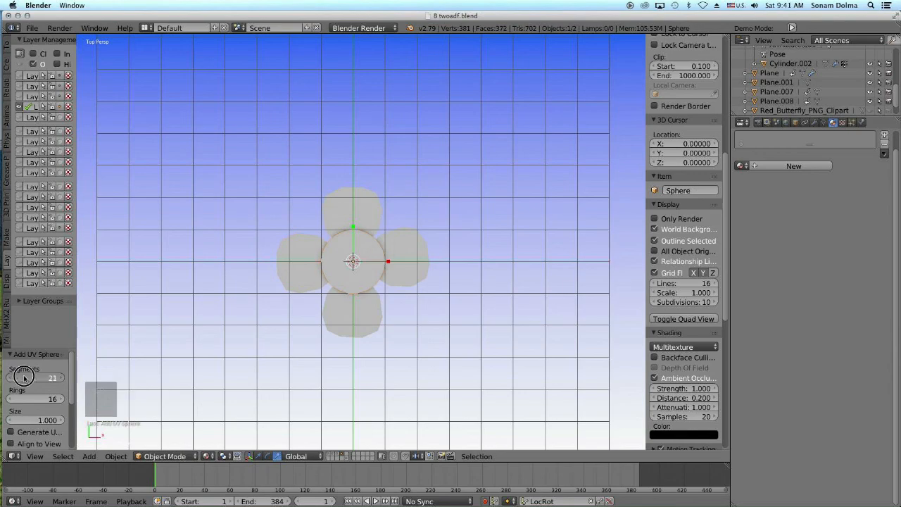
key(Return)
middle_drag(346, 440, 346, 408)
Scale and position the sphere's mesh in Edit Mode to fit the flower's centre, and return to Object Mode.
click(165, 456)
click(162, 434)
key(s)
click(442, 356)
key(g)
key(KP_7)
click(35, 456)
click(74, 389)
middle_drag(195, 378, 198, 362)
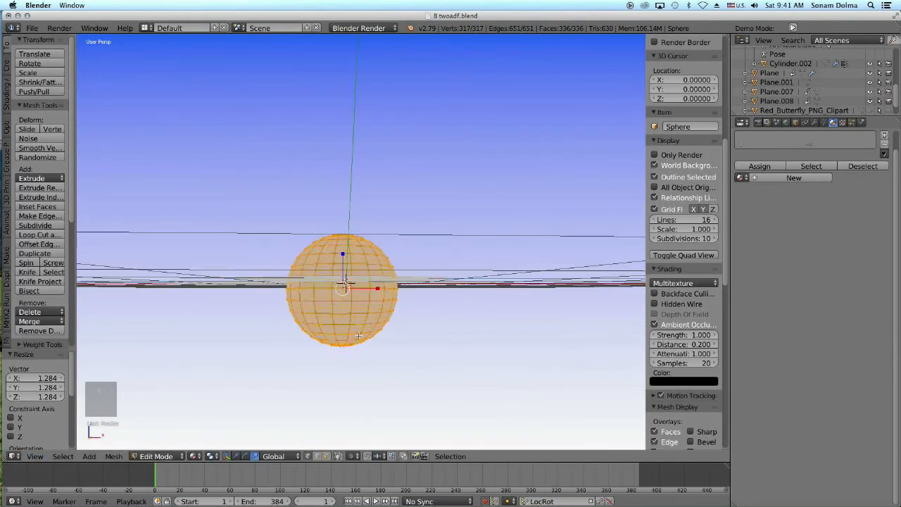
scroll(199, 363, up, 1)
click(163, 456)
click(164, 445)
Give the sphere a new material with yellow diffuse colour and specular intensity 0.
click(788, 166)
click(777, 282)
click(788, 201)
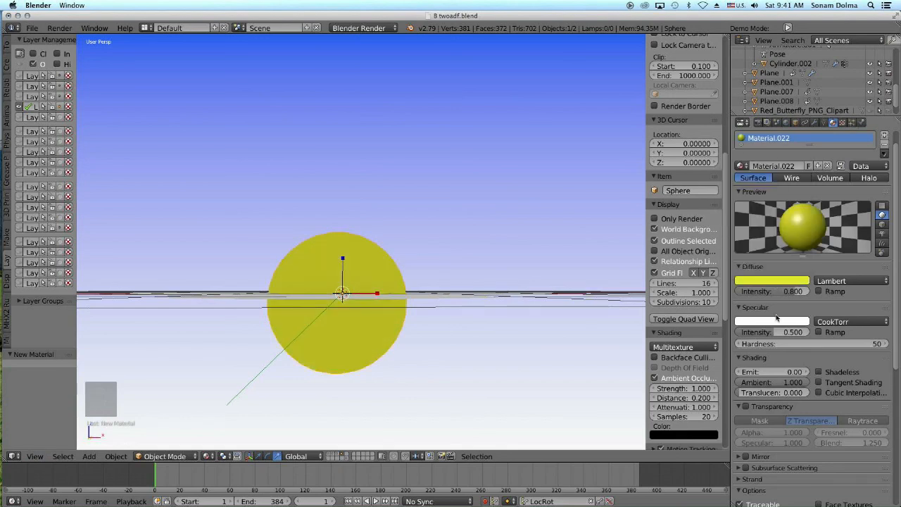
Assign a second material with dark green diffuse colour and specular intensity 0 to the sphere's lower half, and return to Object Mode.
click(165, 456)
click(162, 435)
middle_drag(208, 366, 209, 381)
key(a)
key(b)
drag(250, 303, 454, 401)
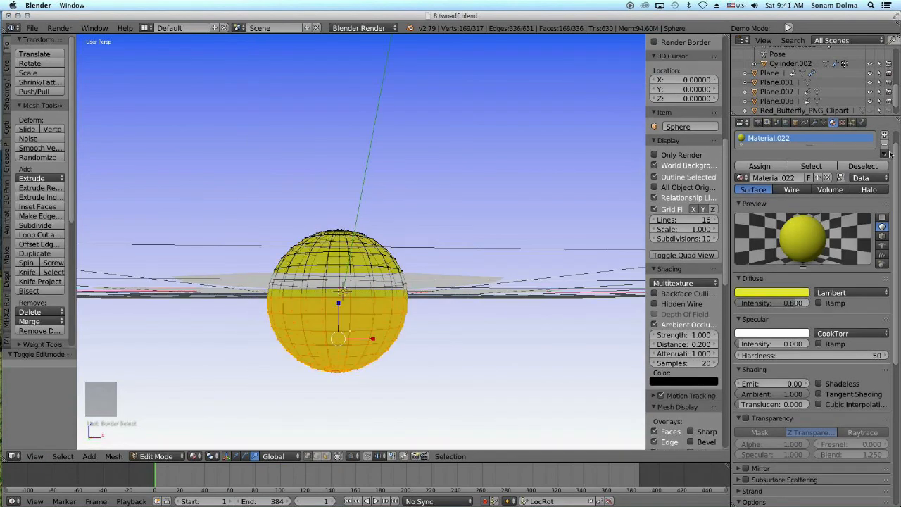
click(884, 136)
click(787, 199)
click(780, 314)
click(747, 198)
click(760, 188)
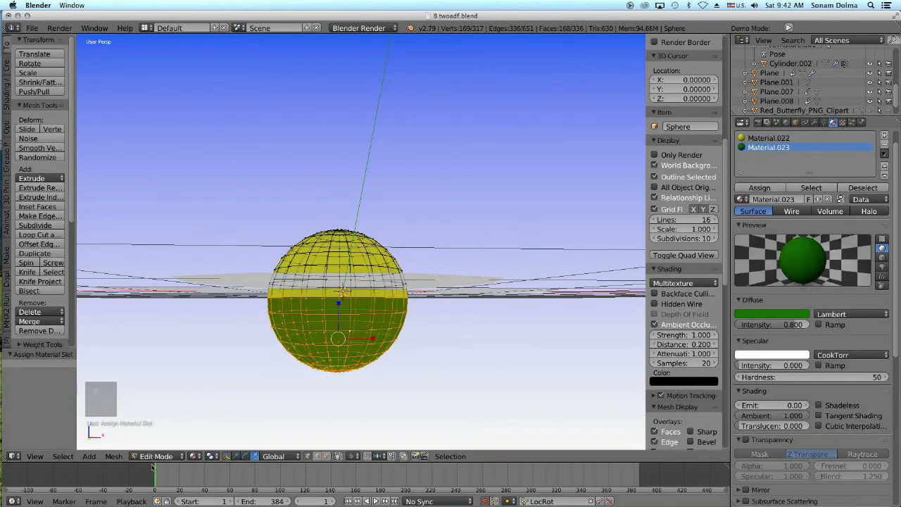
click(155, 456)
click(157, 445)
Add a vertex group to the petal mesh in Edit Mode, assign all petal vertices to it and reselect the group.
right_click(229, 279)
click(157, 456)
click(161, 434)
click(824, 123)
click(884, 231)
click(753, 285)
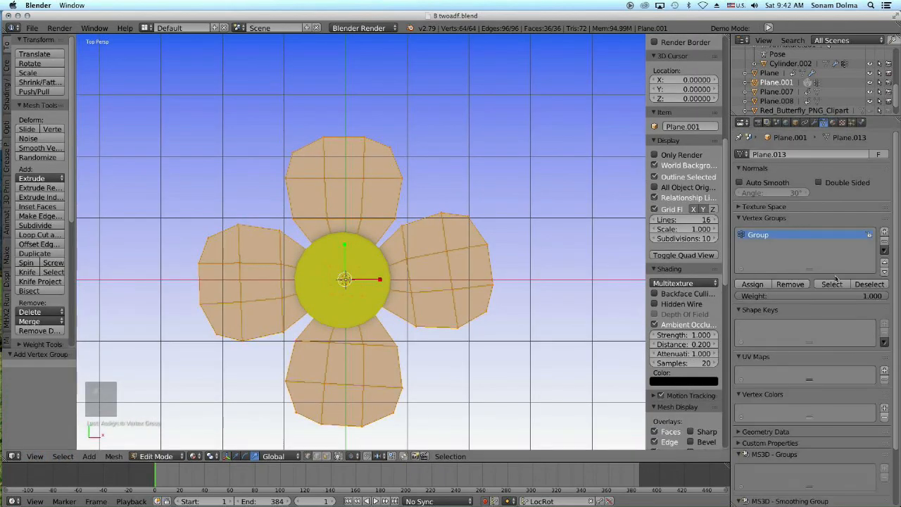
click(869, 285)
click(832, 284)
Enable proportional editing and curve the petals by moving their outer vertices.
scroll(477, 302, down, 1)
middle_drag(476, 301, 465, 212)
right_click(474, 296)
key(o)
scroll(464, 289, down, 1)
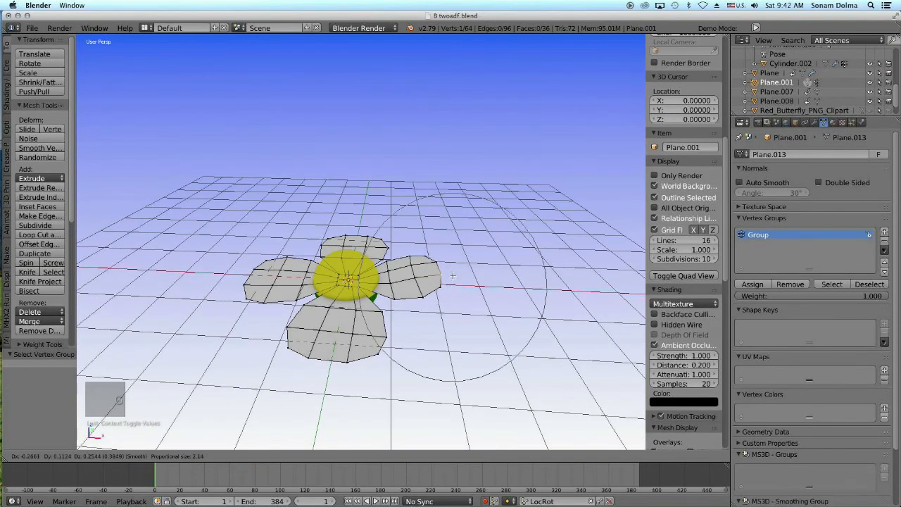
click(352, 210)
right_click(244, 285)
middle_drag(352, 380, 380, 346)
key(g)
click(386, 323)
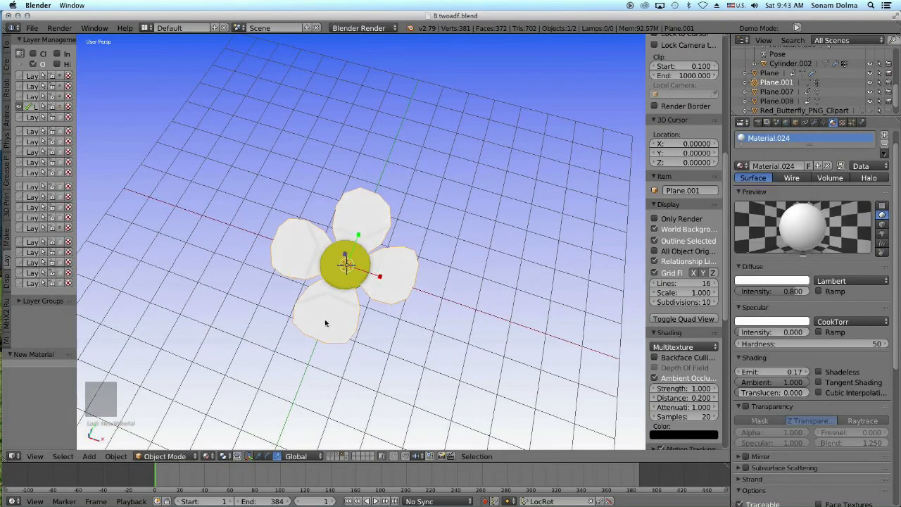
Select the whole flower head, rescale it and move it away from the world origin.
middle_drag(421, 390, 460, 317)
key(a)
key(a)
key(s)
click(382, 337)
key(g)
click(514, 305)
Add a cylinder for the stem at the world origin and turn off the world background display.
middle_drag(515, 305, 455, 354)
key(shift+s)
click(343, 305)
key(shift+a)
mouse_move(285, 254)
click(355, 299)
click(653, 228)
Scale the cylinder down to a thin stem and stretch it along the Z axis.
key(s)
click(374, 317)
middle_drag(447, 366, 417, 336)
key(s)
key(z)
click(495, 377)
Add three evenly spaced horizontal loop cuts to the stem cylinder in Edit Mode.
click(168, 435)
scroll(341, 286, up, 5)
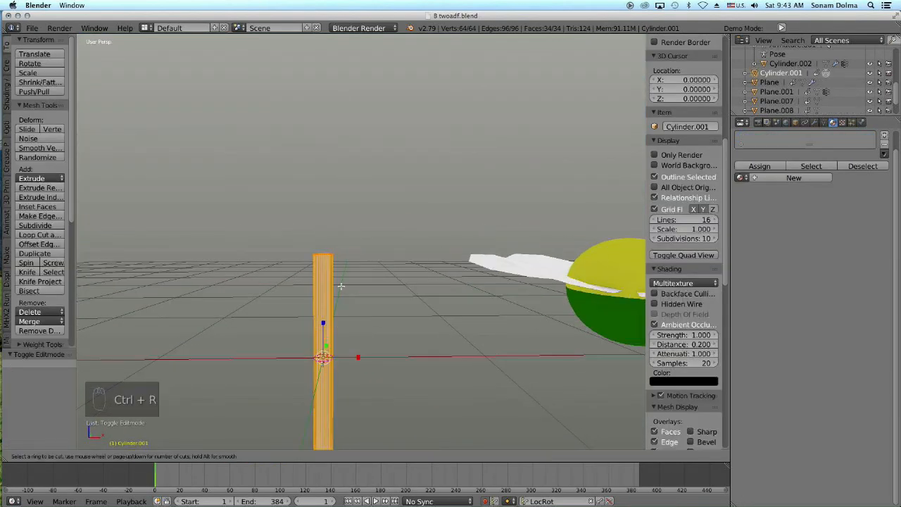
scroll(330, 335, down, 1)
click(331, 336)
scroll(330, 336, down, 4)
Bend the stem by circle-selecting its vertex rings and moving them sideways.
right_click(344, 285)
key(c)
click(342, 321)
right_click(343, 338)
key(g)
right_click(350, 285)
key(c)
click(349, 285)
right_click(354, 287)
click(364, 241)
Vary the stem's thickness by circle-selecting individual vertex rings and scaling them.
key(c)
right_click(345, 249)
key(c)
key(s)
right_click(347, 269)
key(c)
key(s)
right_click(348, 356)
key(c)
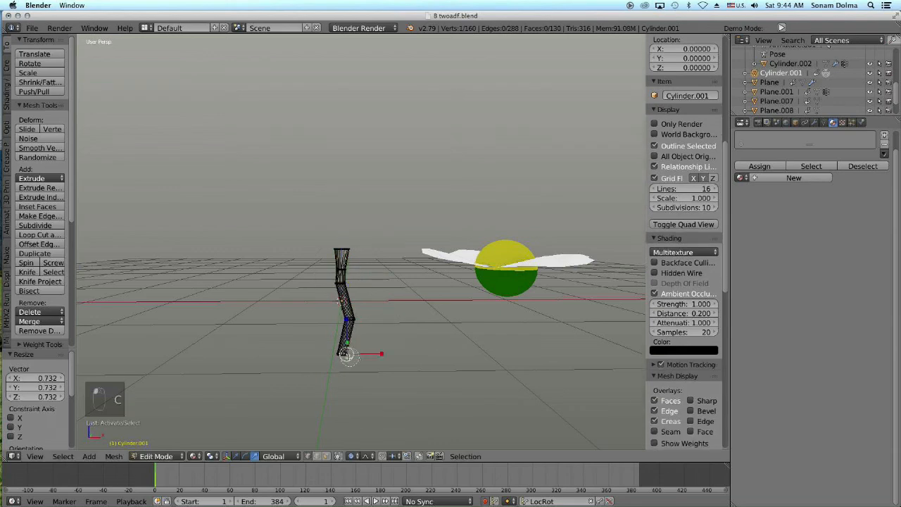
Raise the stem so its base sits at the origin, and join the petals and sphere into one object.
key(Tab)
key(s)
click(375, 349)
key(Tab)
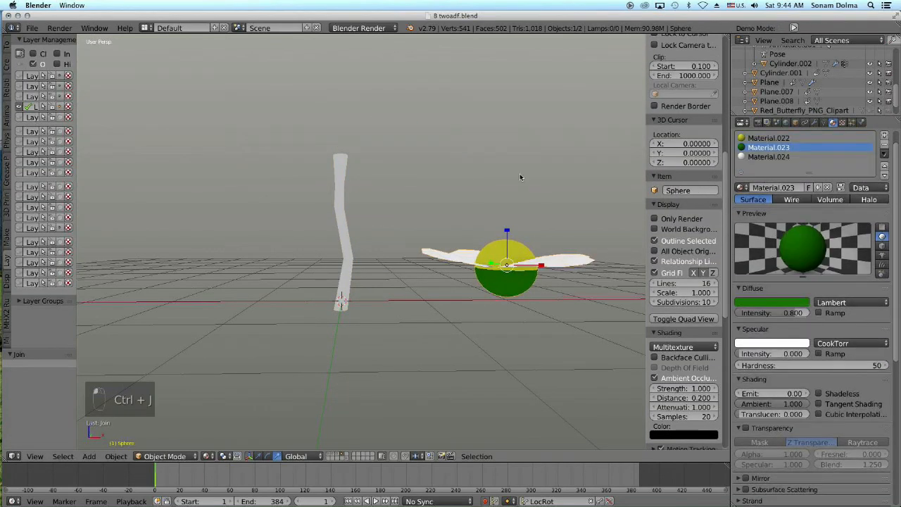
Move the joined flower head over to the top of the stem.
key(g)
key(g)
key(g)
middle_drag(392, 260, 444, 281)
key(g)
click(465, 299)
Scale the flower head to suit the stem and adjust its position from several sides.
key(s)
key(s)
click(509, 330)
middle_drag(508, 329, 451, 303)
key(g)
middle_drag(352, 183, 415, 239)
key(g)
Give the stem a new material with dark green diffuse colour and specular intensity 0.
right_click(371, 211)
click(789, 166)
click(803, 186)
drag(790, 332, 736, 332)
click(789, 280)
click(802, 197)
Seat the flower head on the stem's top end and join head and stem into one object.
middle_drag(556, 225, 422, 242)
right_click(367, 141)
key(g)
click(473, 241)
shift+right_click(327, 225)
key(ctrl+j)
Duplicate the flower, and rotate, scale and position the smaller copy as a side branch of the main stem.
key(r)
click(466, 242)
key(shift+d)
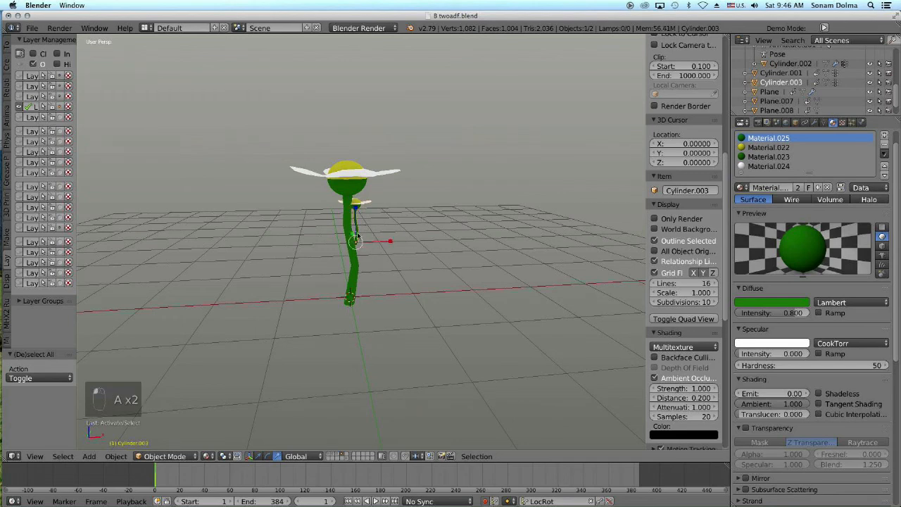
key(g)
click(447, 271)
key(g)
middle_drag(447, 271, 475, 291)
click(395, 267)
key(s)
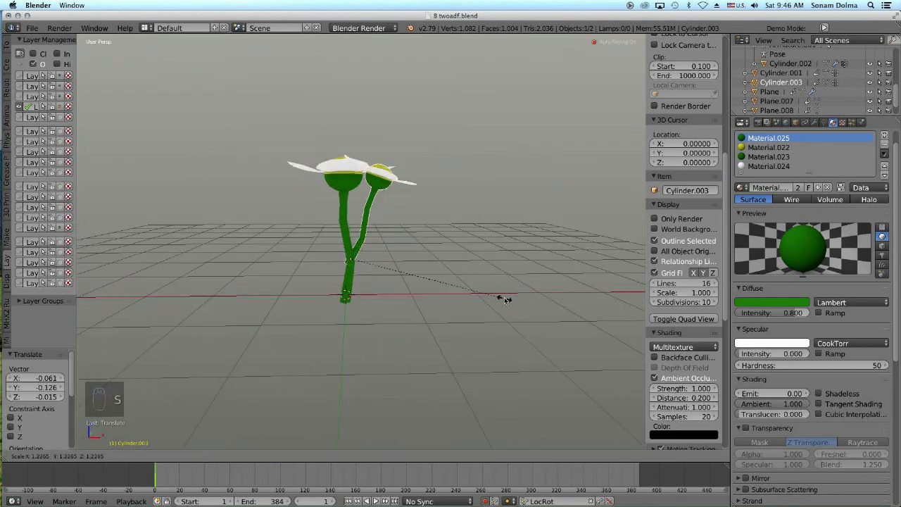
click(459, 235)
Duplicate the branch flower, and move and rotate the copy onto the opposite side of the main stem.
scroll(458, 235, down, 2)
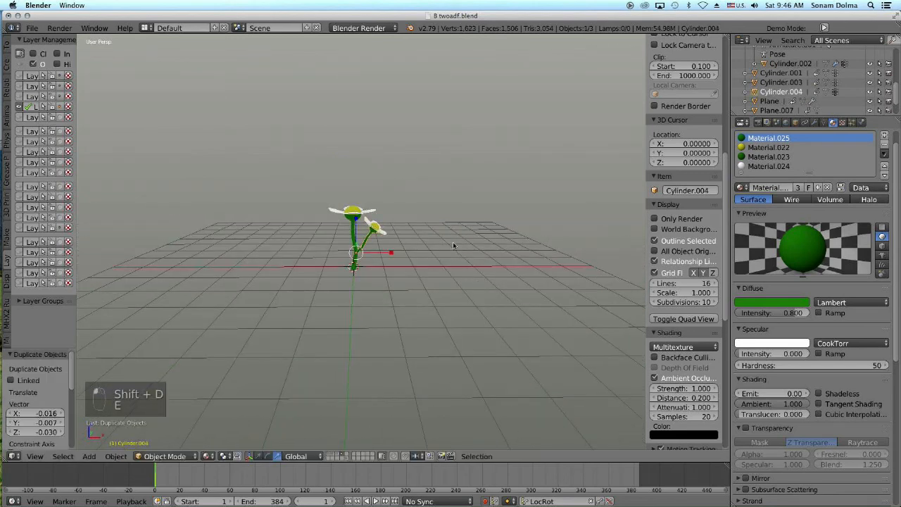
click(484, 303)
middle_drag(483, 303, 429, 370)
key(g)
click(372, 360)
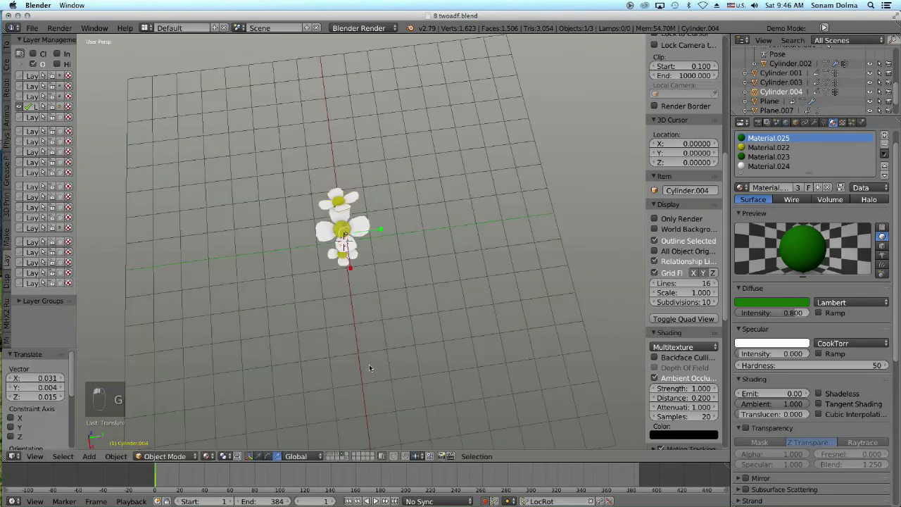
key(r)
click(402, 261)
Scale one side flower by 1.074 and select all three flowers.
right_click(352, 218)
key(s)
shift+right_click(355, 221)
middle_drag(354, 221, 443, 213)
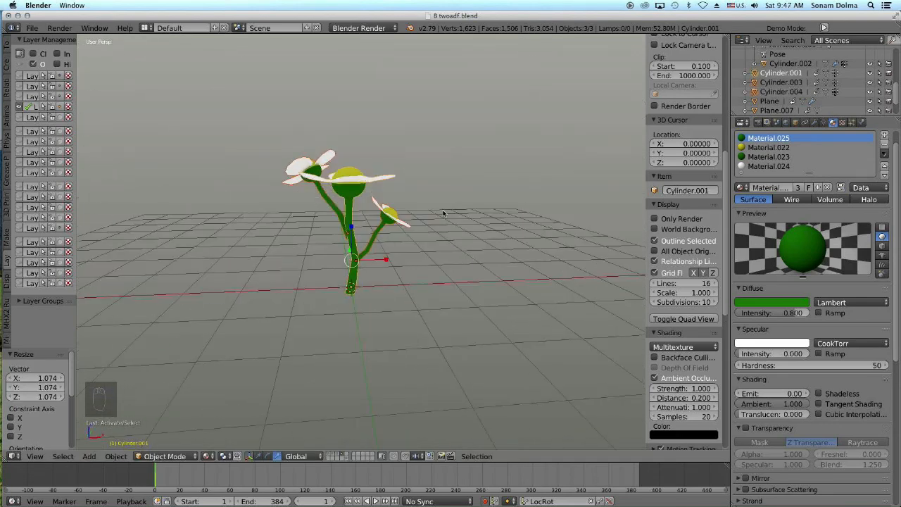
Join the selected flowers into one object with its origin at the stem's base, and scale it by 1.183.
click(555, 360)
scroll(555, 361, up, 3)
key(s)
click(546, 296)
middle_drag(545, 296, 271, 310)
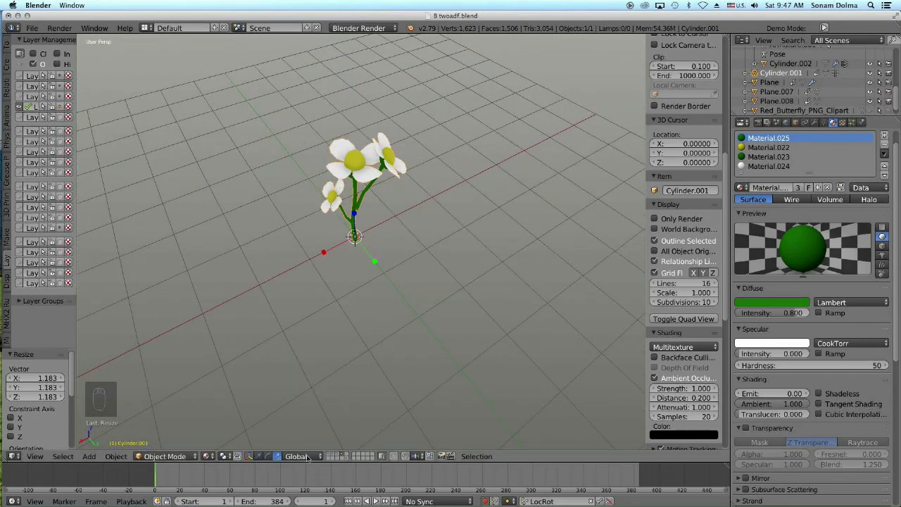
Show the ground's layer, select the ground plane and hide its grass particle system in the viewport.
click(330, 454)
scroll(445, 299, down, 5)
right_click(445, 299)
click(852, 123)
click(869, 156)
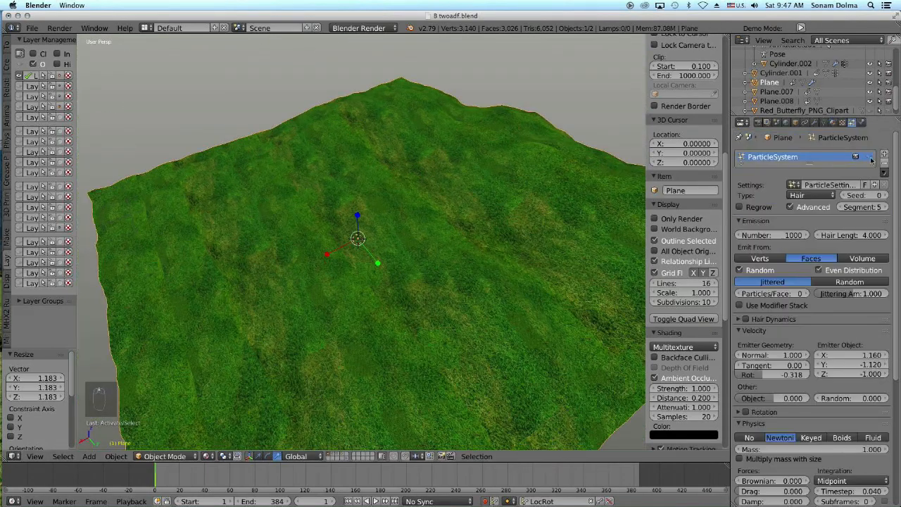
Add a second hair particle system to the ground that renders the flower object Cylinder.001, with advanced settings enabled.
click(885, 154)
click(835, 319)
click(840, 332)
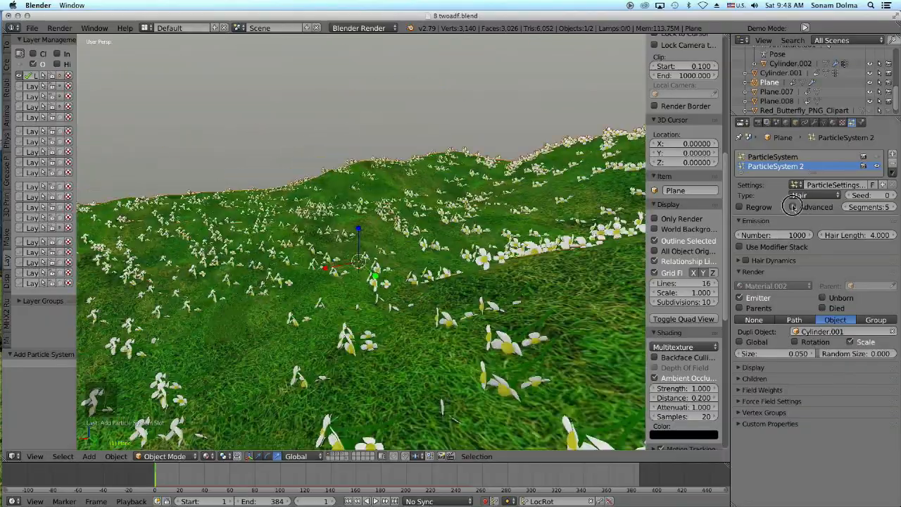
click(793, 206)
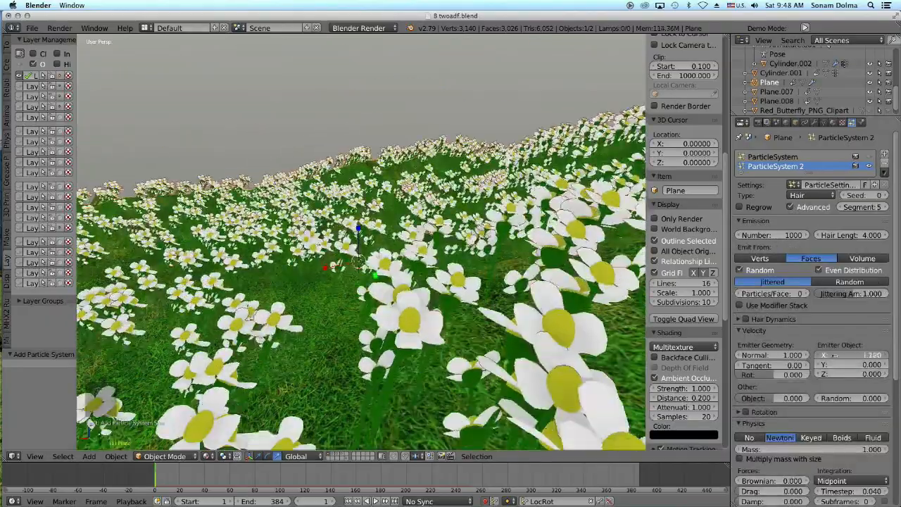
Set the flower particles' emitter object velocity to X 1.920, Y -2.250 and Z -1.260.
drag(852, 374, 873, 373)
scroll(362, 254, down, 4)
middle_drag(362, 253, 451, 296)
drag(852, 365, 796, 364)
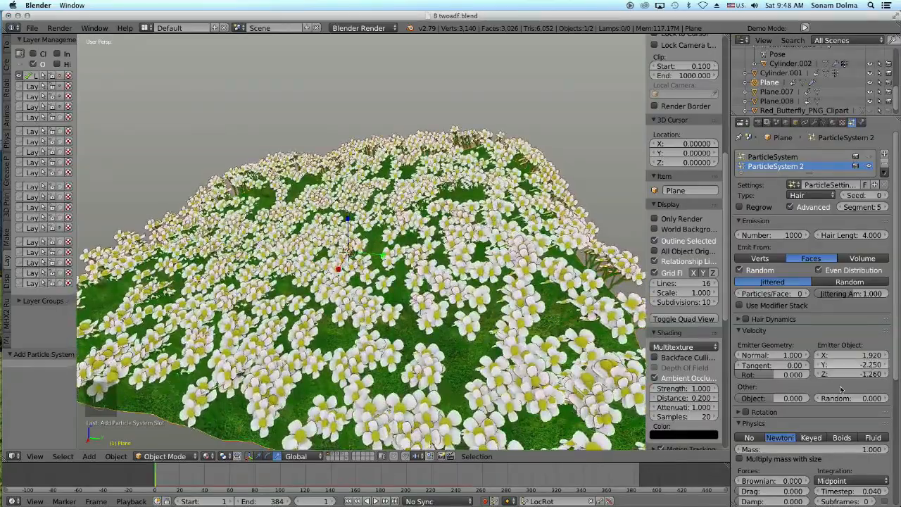
Set the flower particles' random size to 0.419 and their number to 275.
scroll(806, 352, down, 7)
drag(825, 432, 873, 431)
scroll(805, 291, up, 7)
drag(781, 236, 754, 236)
scroll(780, 271, down, 5)
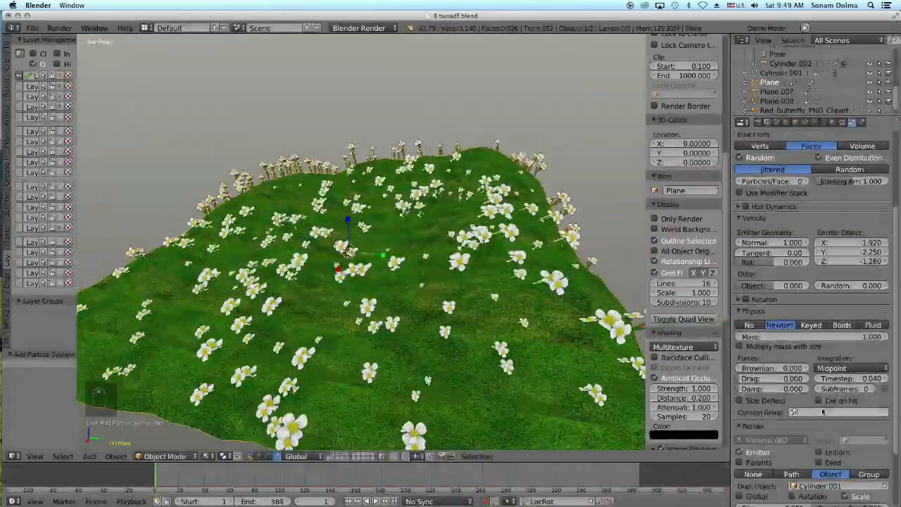
drag(781, 470, 790, 470)
Show the grass particles and world background again, and limit the viewport display to Only Render.
middle_drag(423, 296, 479, 260)
scroll(437, 278, up, 5)
scroll(827, 172, up, 10)
middle_drag(423, 282, 366, 296)
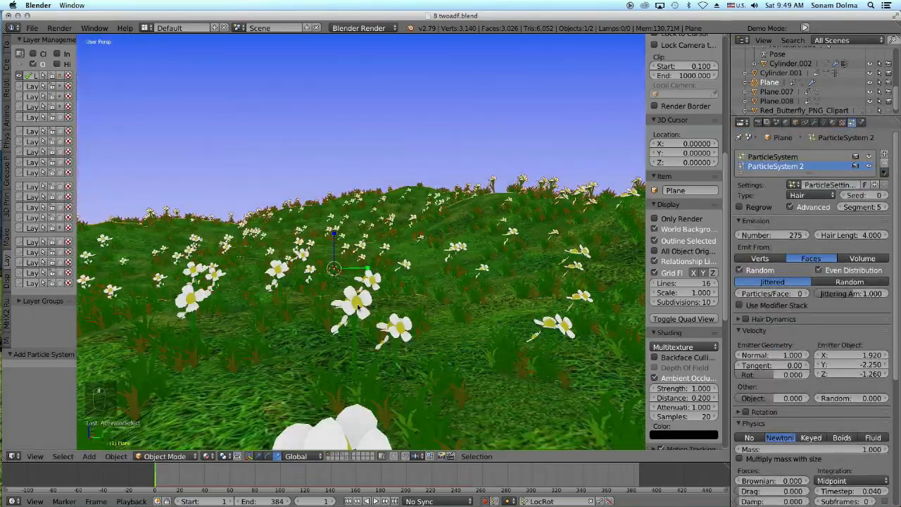
click(655, 219)
scroll(422, 281, down, 5)
middle_drag(408, 289, 437, 285)
scroll(437, 286, up, 5)
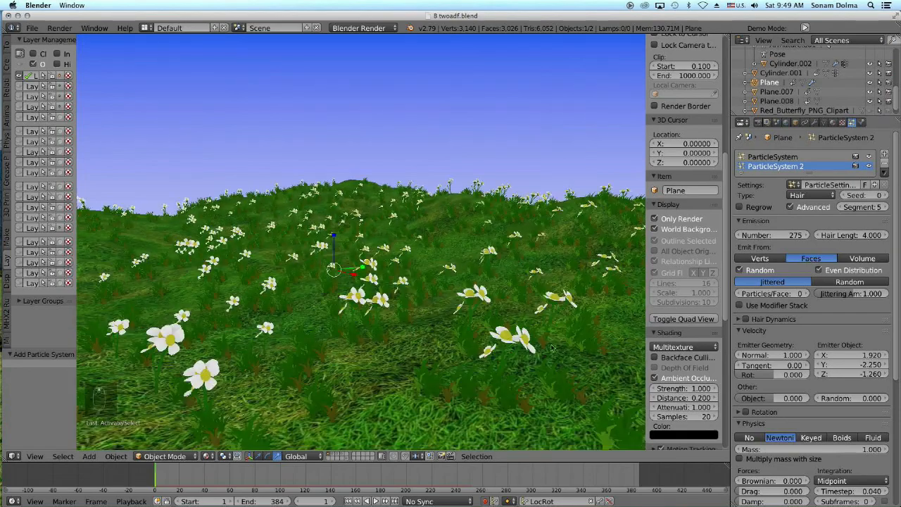
Set the flower particles' hair length to 4.560, normal velocity 1.140, rotation -0.344 and emitter object velocity X -0.900, Y -2.130, Z -1.500.
scroll(811, 359, down, 2)
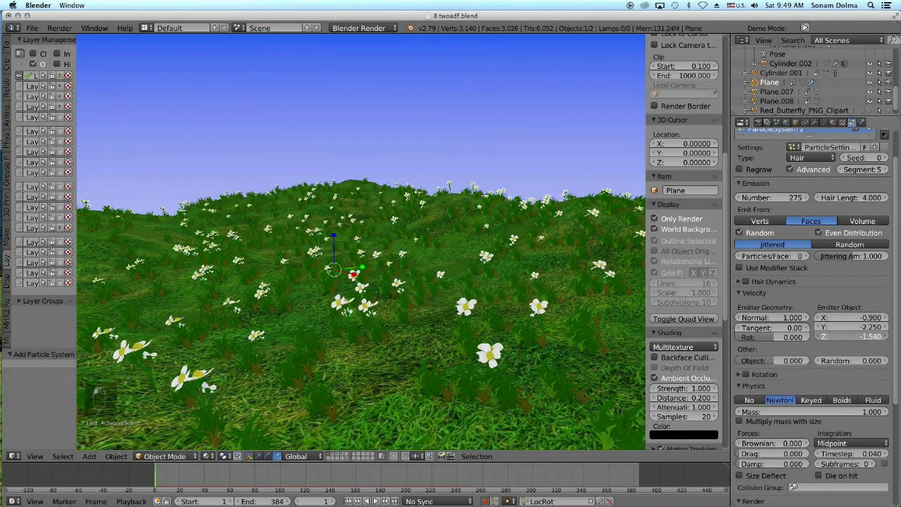
scroll(465, 352, down, 5)
middle_drag(465, 352, 486, 351)
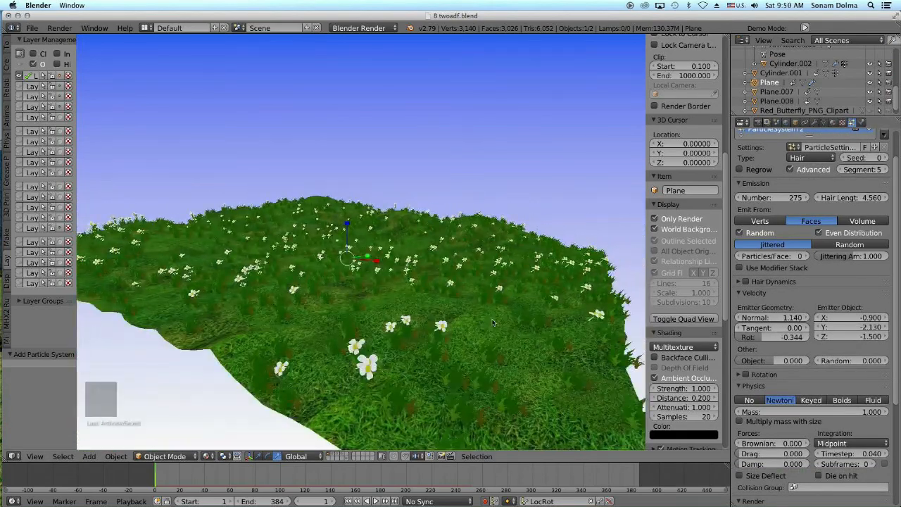
scroll(486, 350, up, 5)
drag(894, 397, 892, 498)
scroll(809, 435, up, 7)
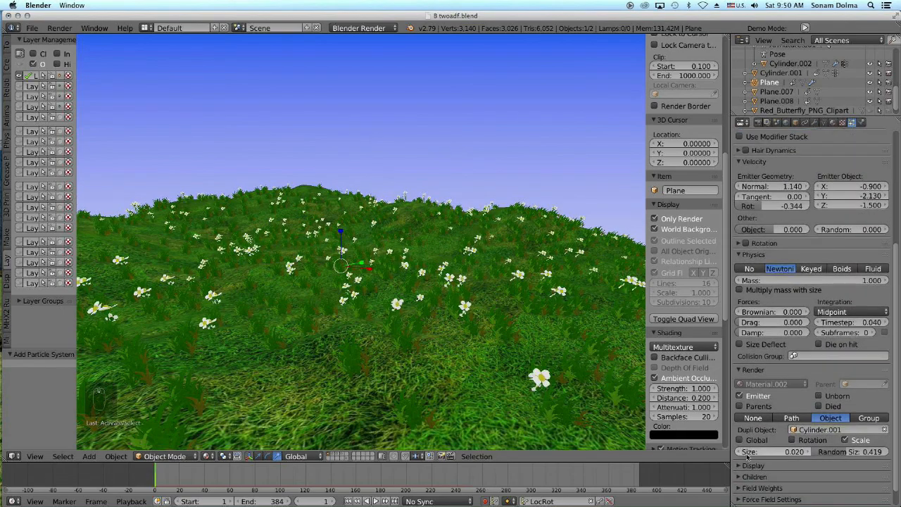
Select the grass particle system and set its object size to 0.030.
click(785, 166)
scroll(790, 282, down, 7)
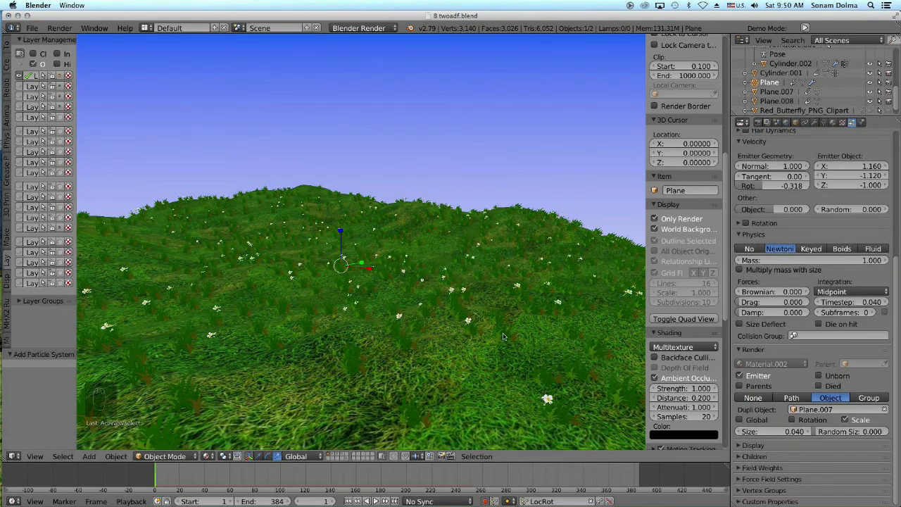
scroll(503, 337, up, 4)
click(740, 431)
middle_drag(468, 310, 453, 304)
scroll(453, 303, down, 5)
scroll(452, 300, up, 6)
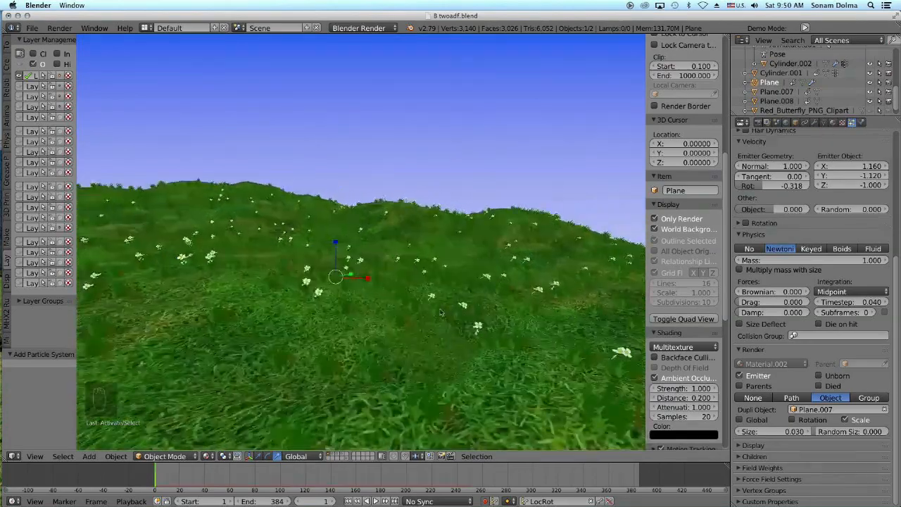